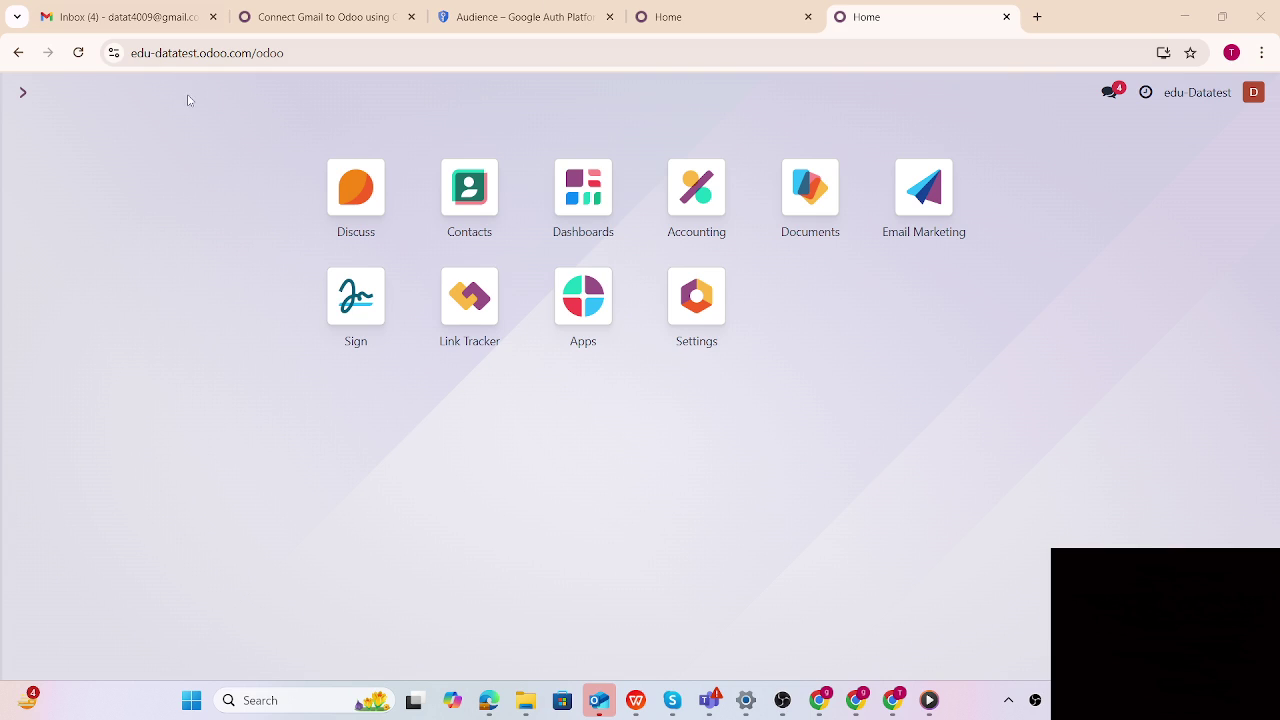
Reload Odoo, open the Settings app and activate developer mode
left_click(314, 52)
key("Return")
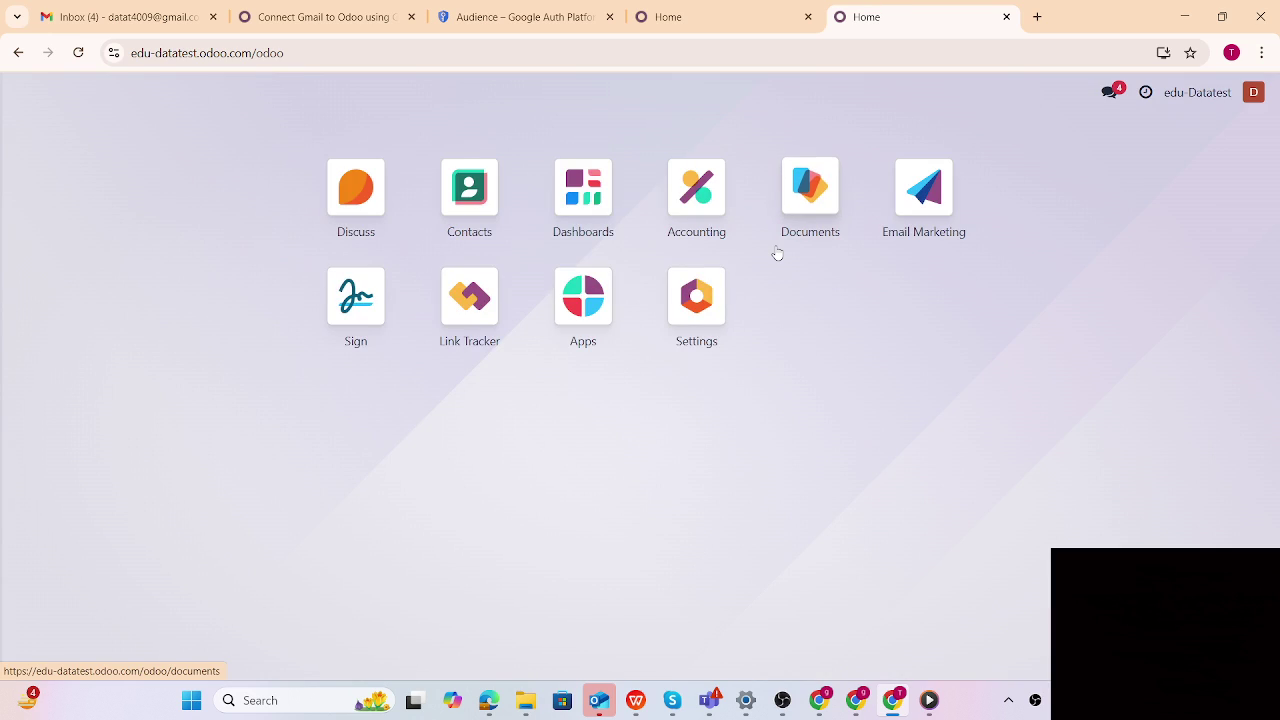
type("se")
left_click(446, 254)
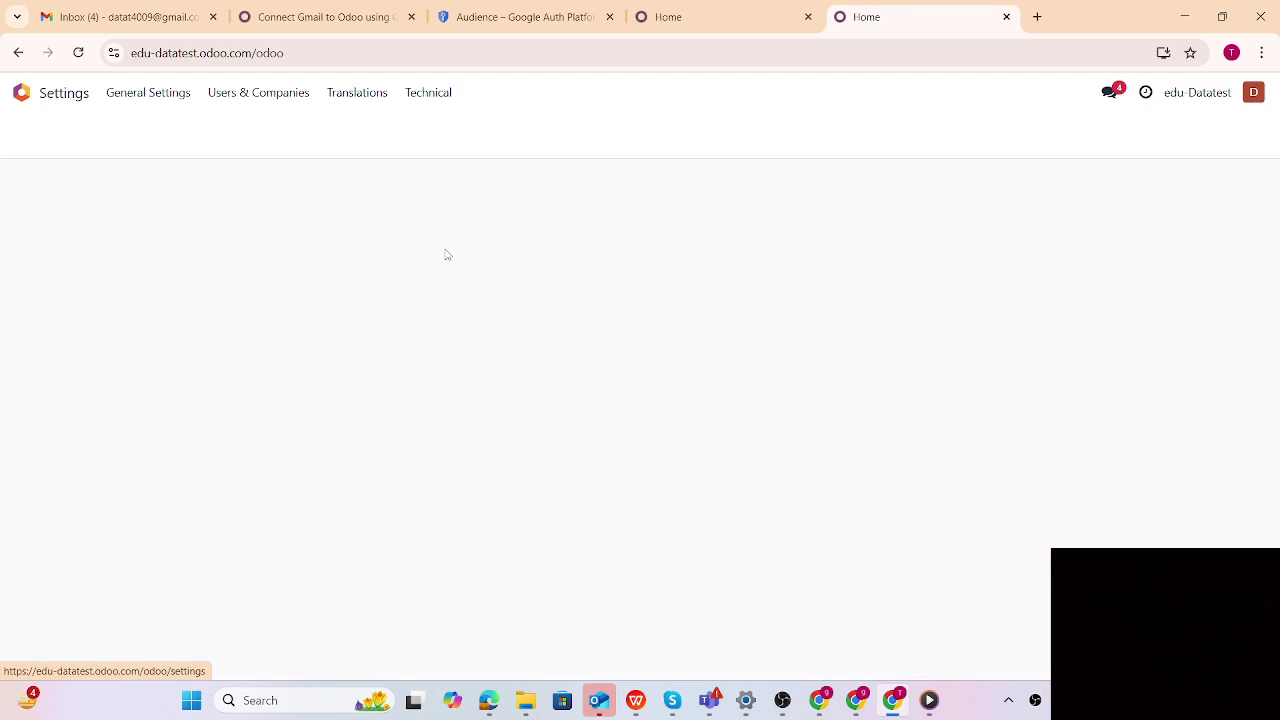
scroll(700, 420, "down", 5)
scroll(648, 448, "down", 20)
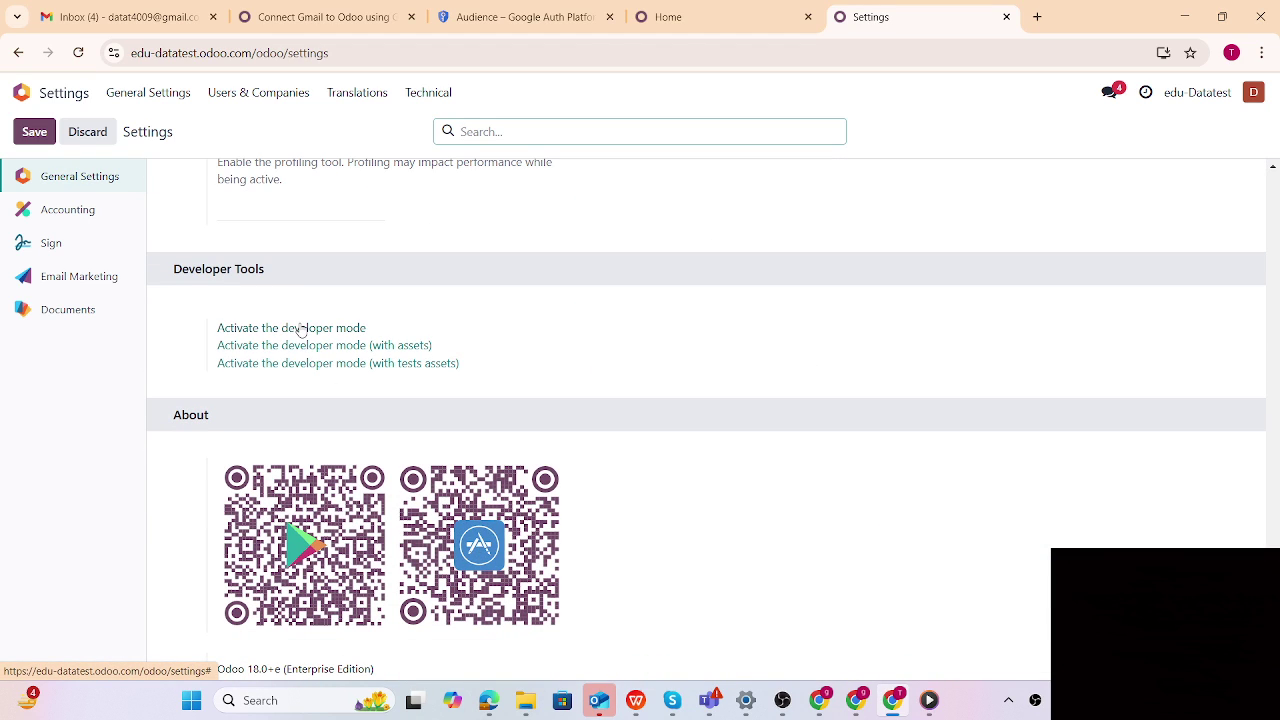
left_click(299, 330)
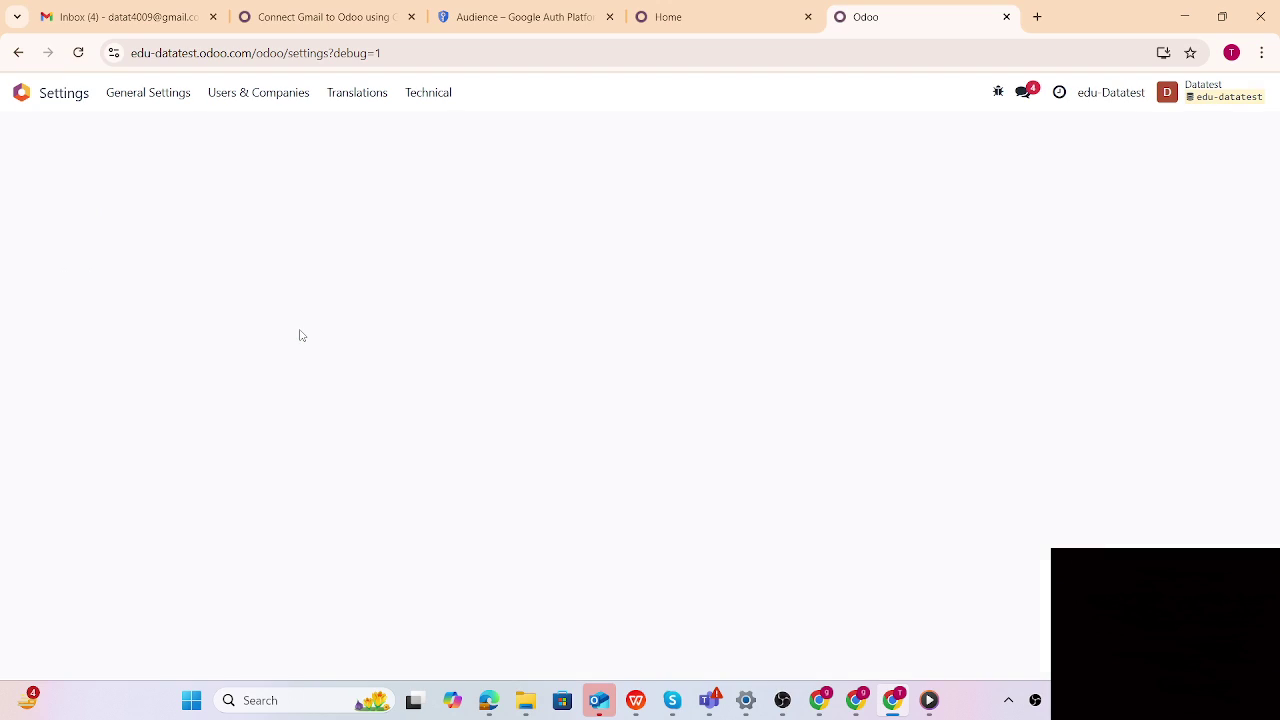
From the home screen, search 'out' to bring up the Outgoing Mail Servers list
left_click(25, 108)
type("out")
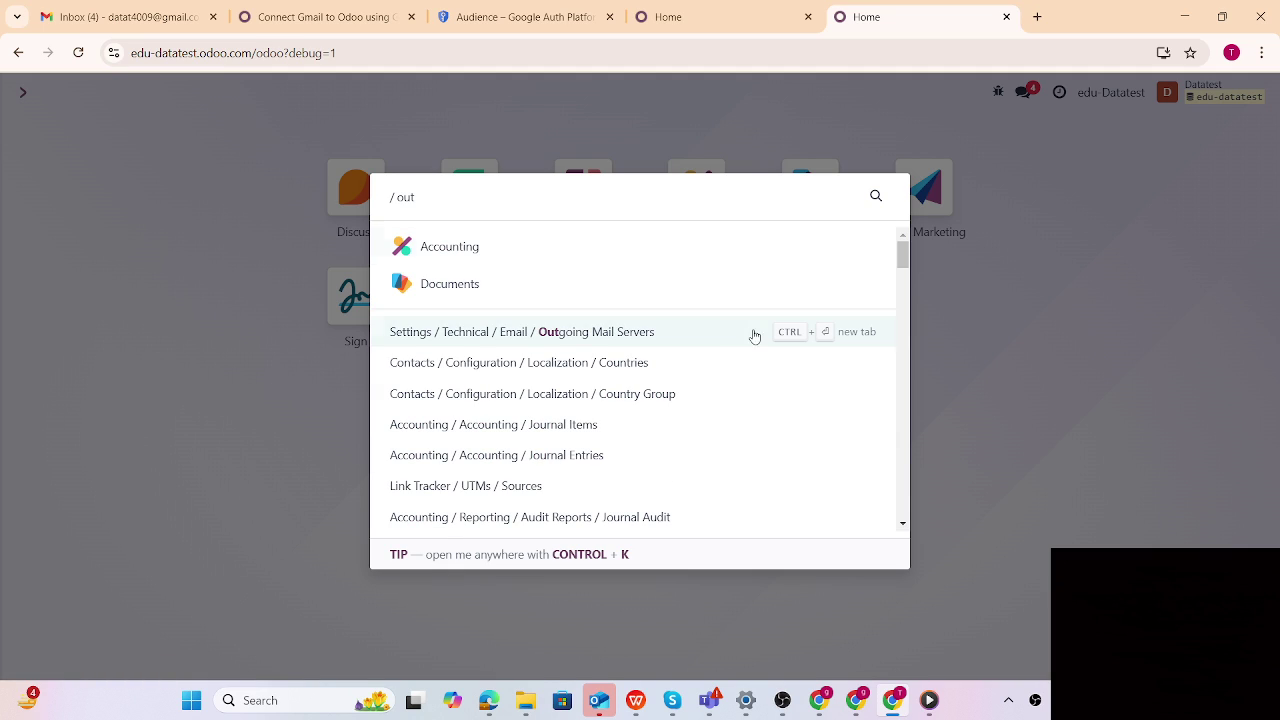
left_click(629, 341)
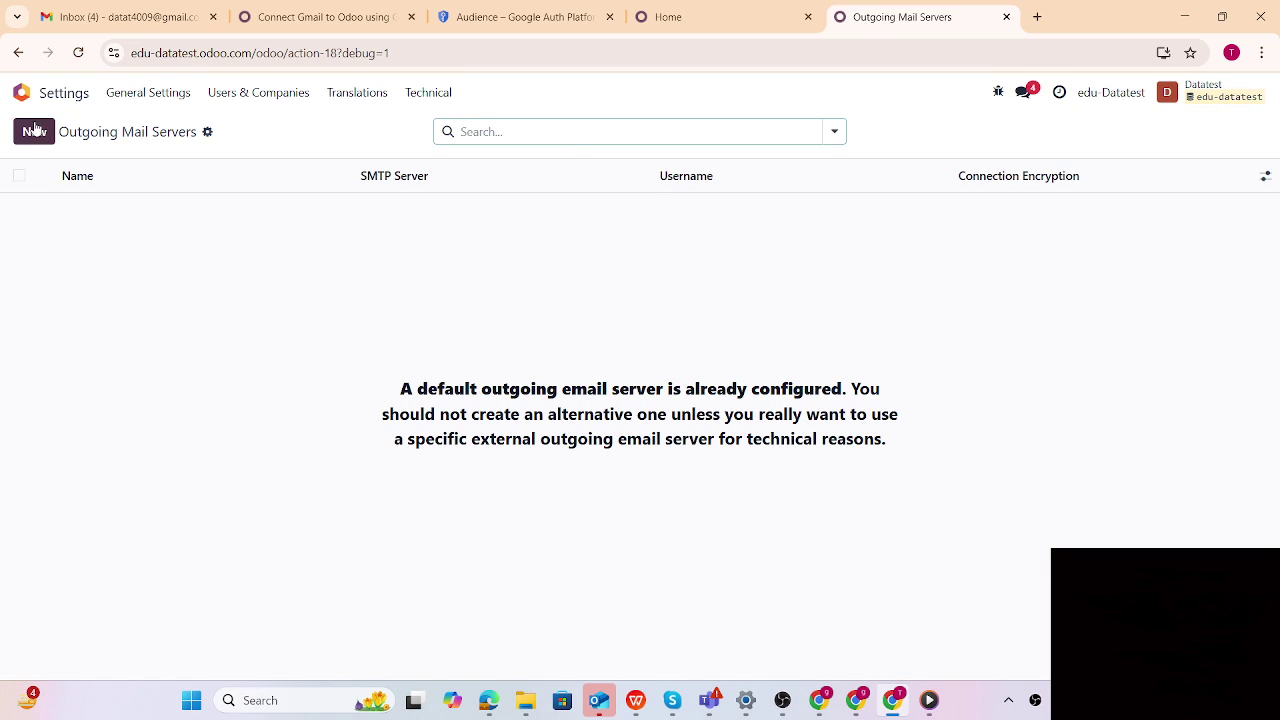
Create a new record in the Outgoing Mail Servers list to get a blank server form
left_click(34, 136)
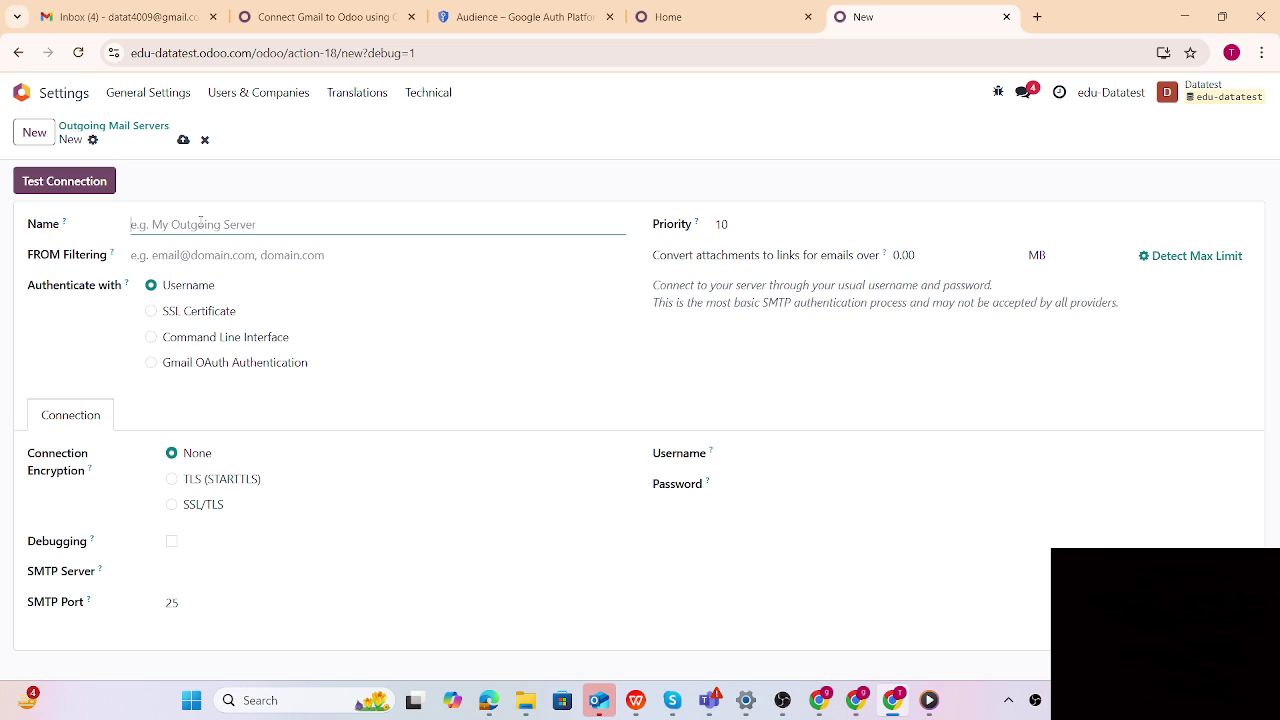
Name the server 'username outgoing email' and set FROM Filtering to the Gmail address
type("username outgoing email")
left_click(209, 256)
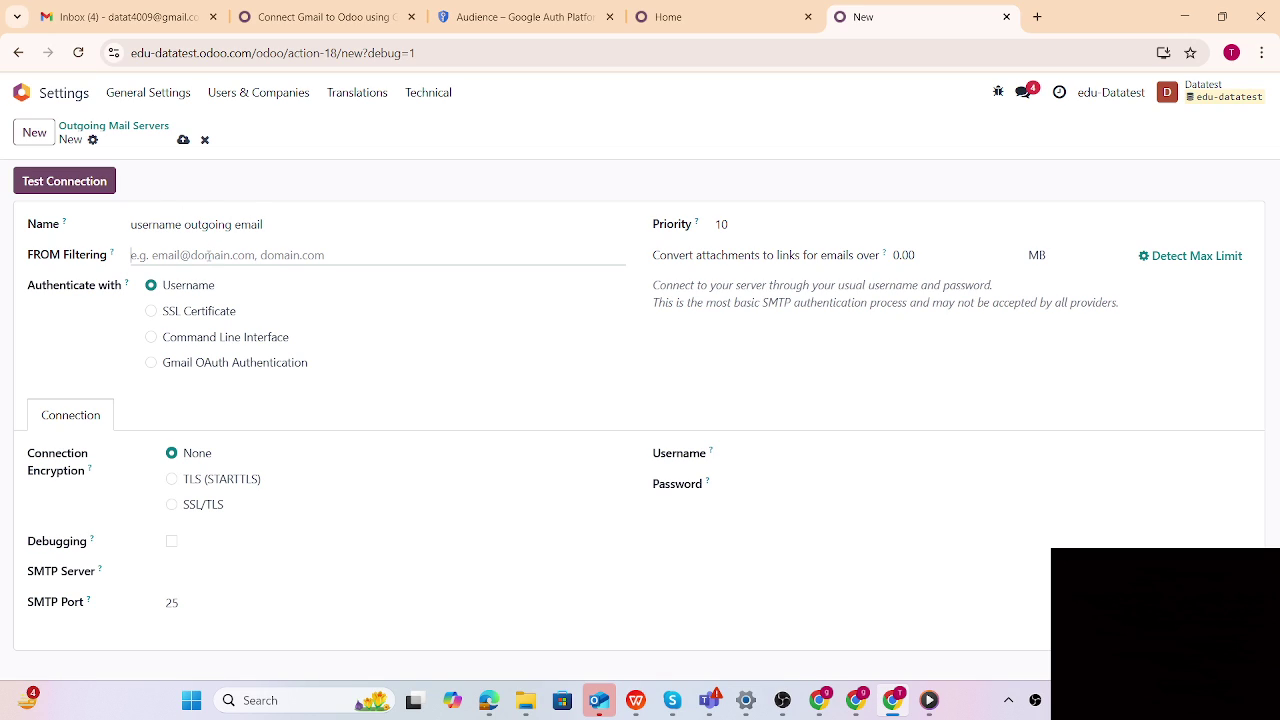
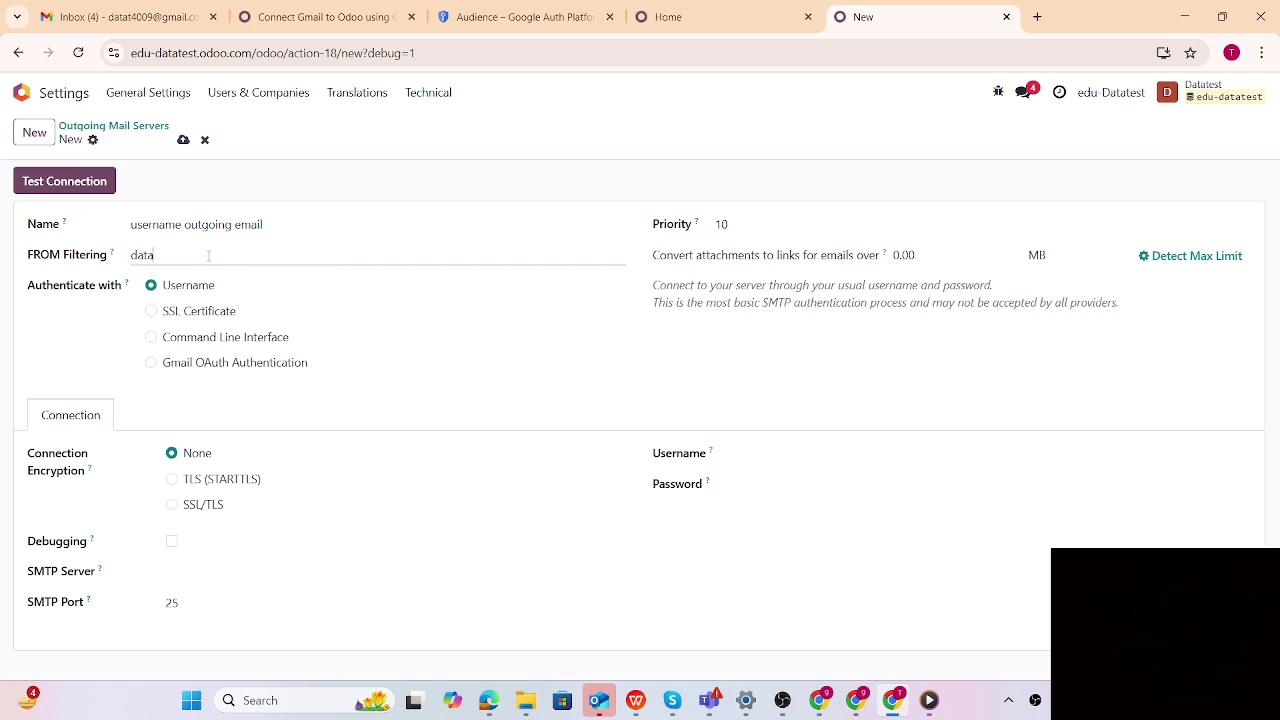
left_click(184, 146)
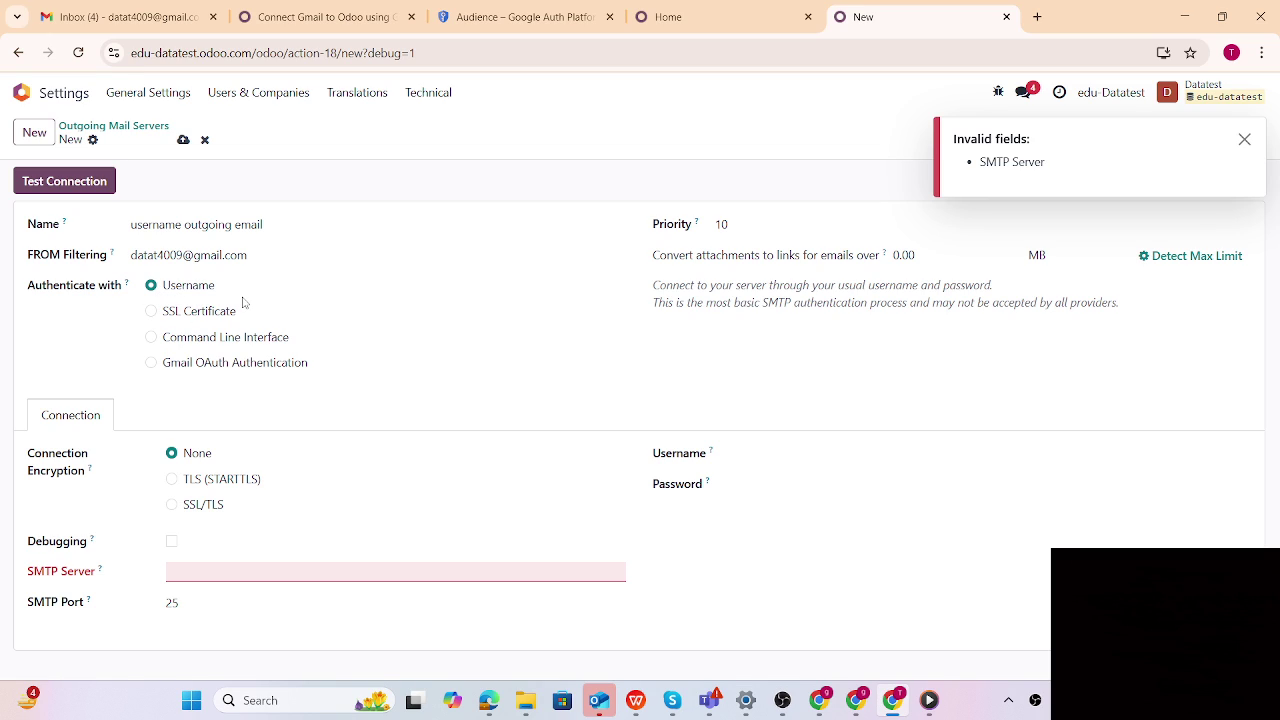
Set TLS (STARTTLS), SMTP server smtp.gmail.com, the Gmail address as username, and save
left_click(172, 480)
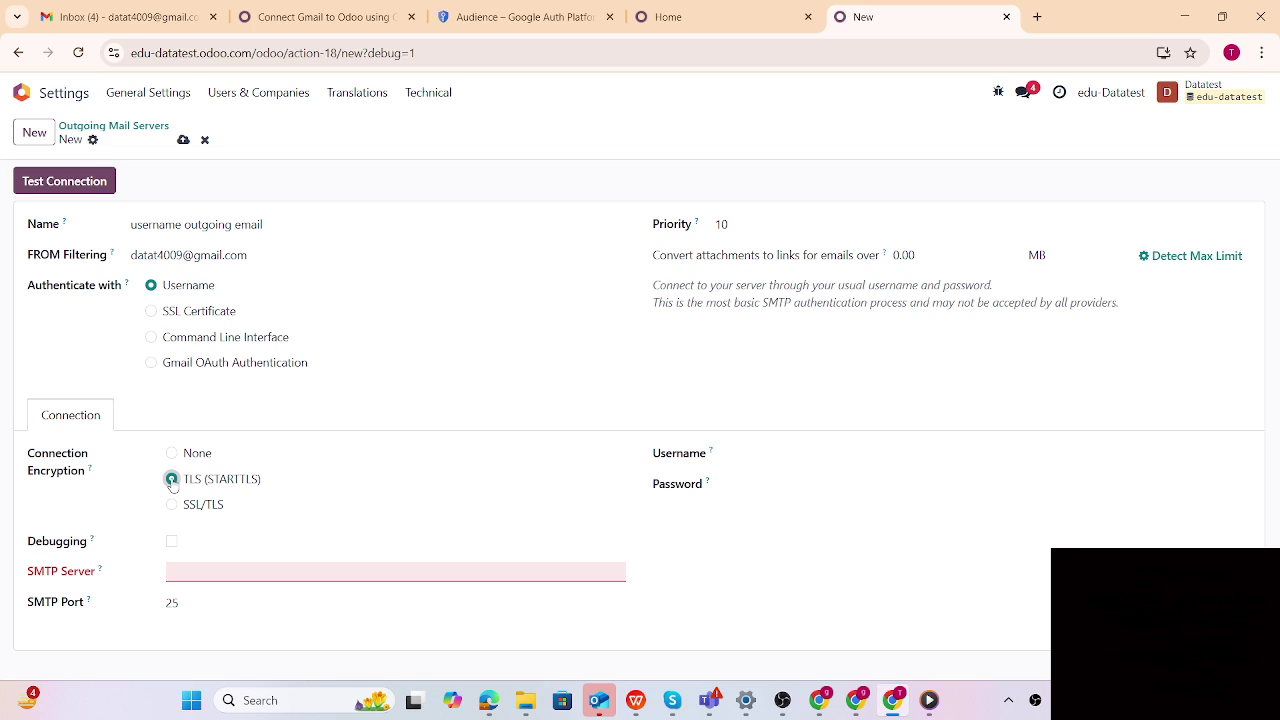
left_click(183, 572)
type("s")
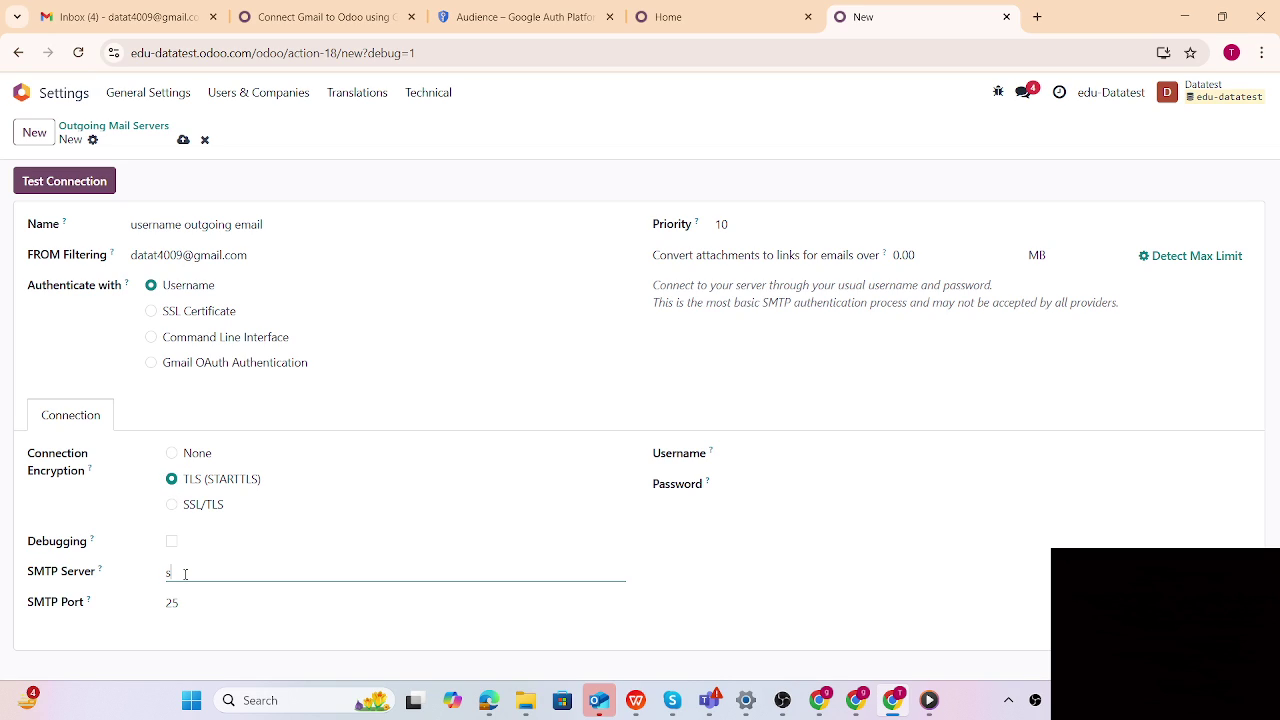
type("mtp.gmail.com")
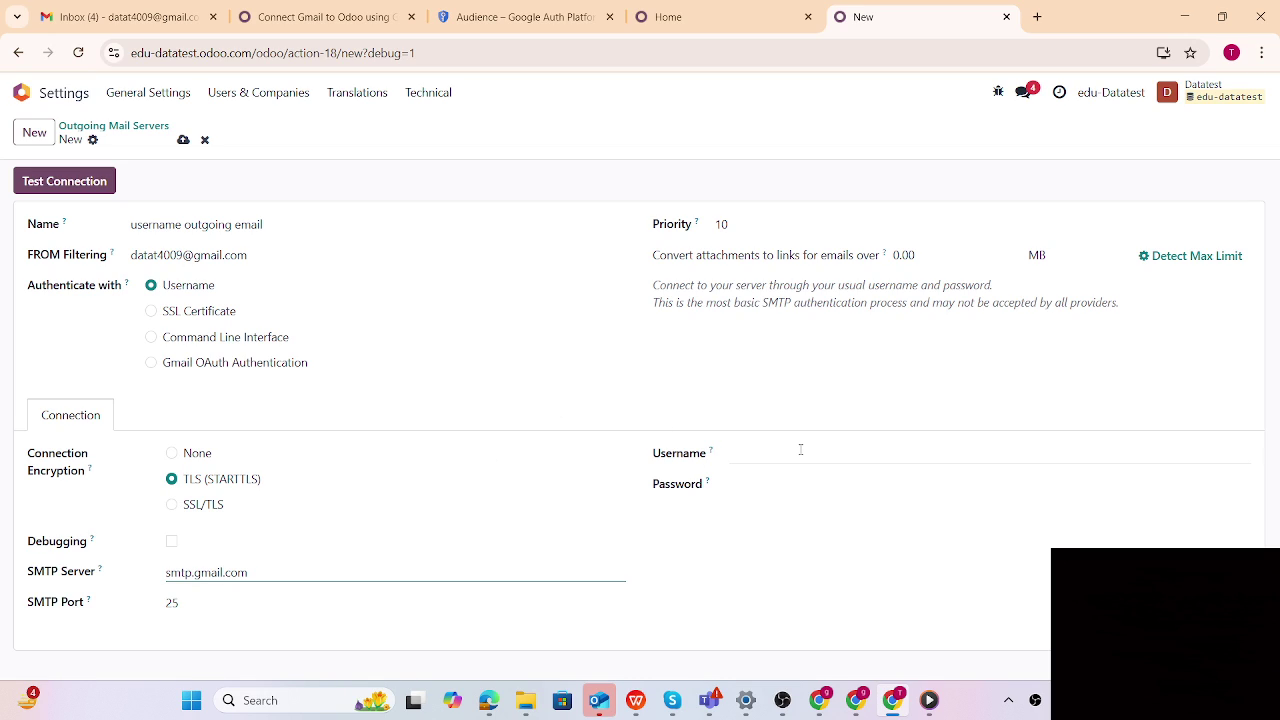
left_click(800, 452)
left_click_drag(265, 260, 93, 261)
key("ctrl+c")
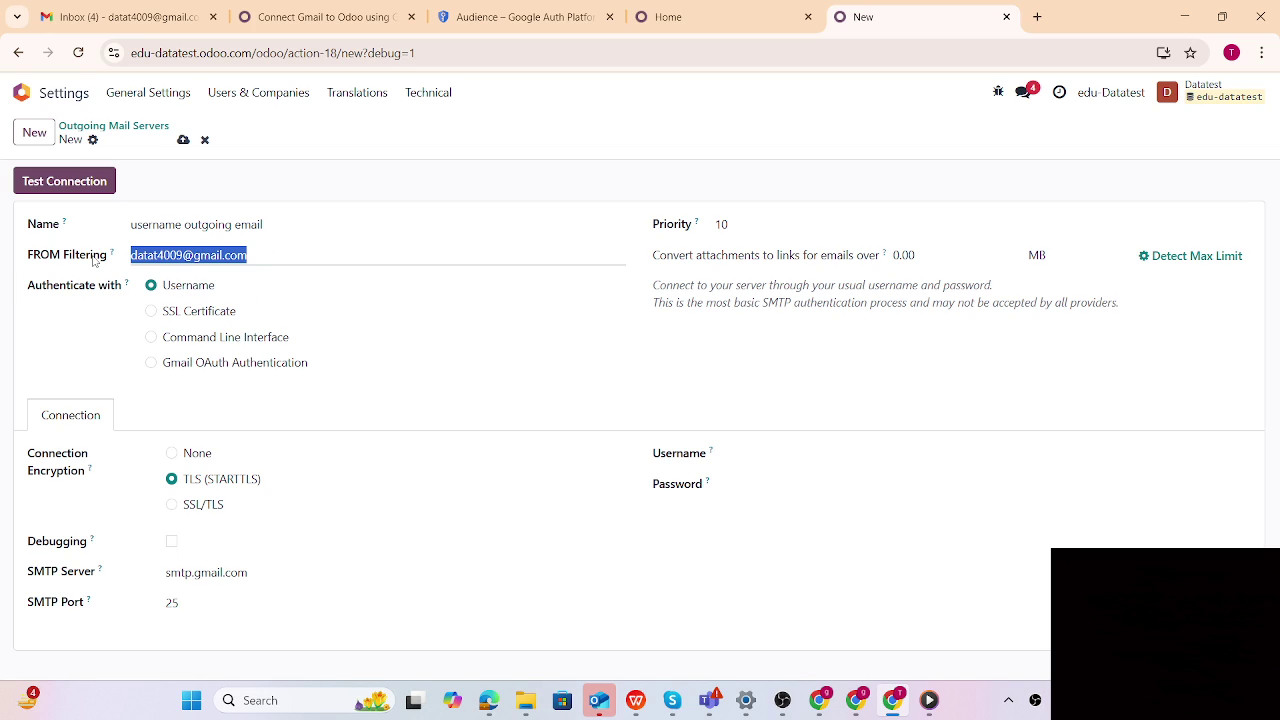
left_click(797, 457)
key("ctrl+v")
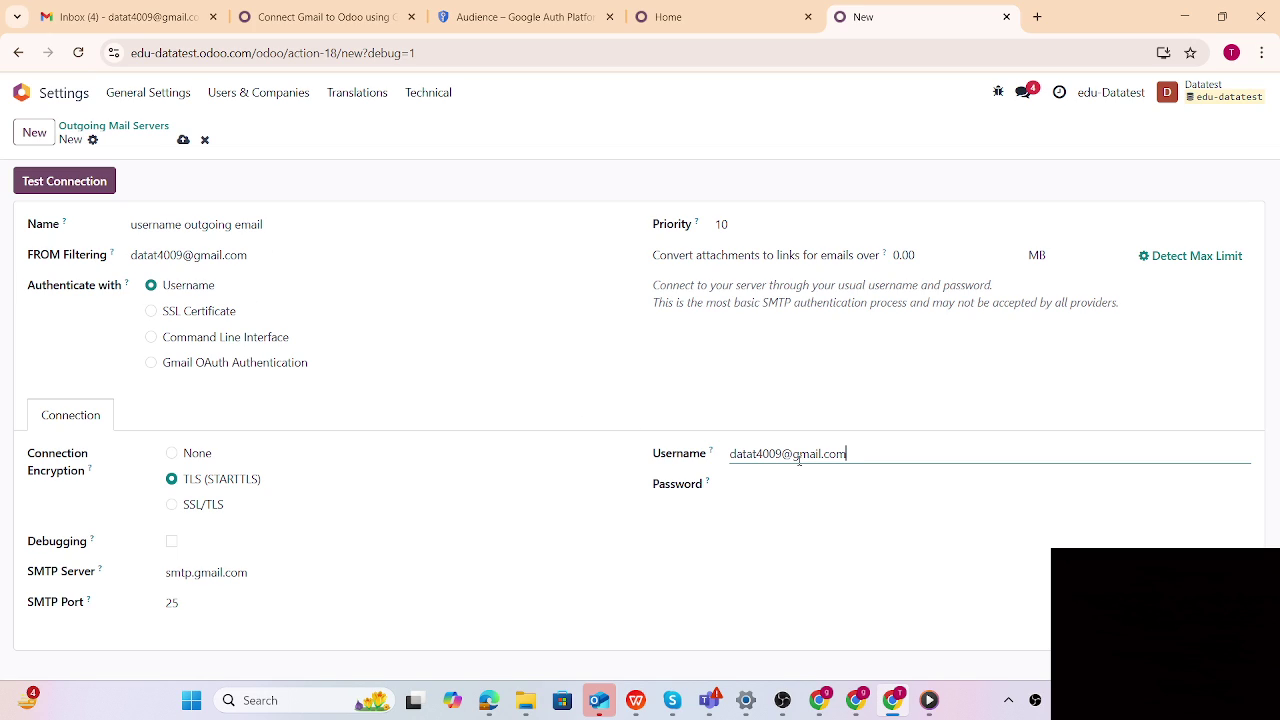
left_click(183, 140)
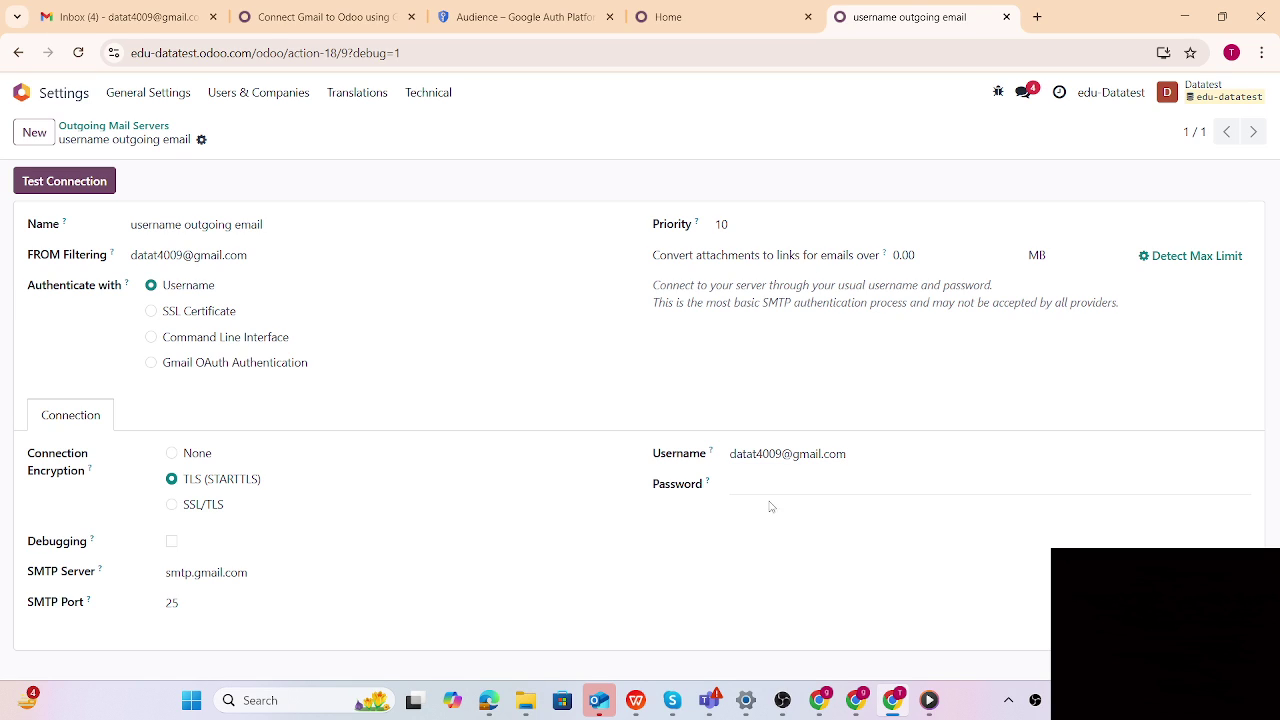
From Gmail, go to the Google Account's Security settings
left_click(79, 19)
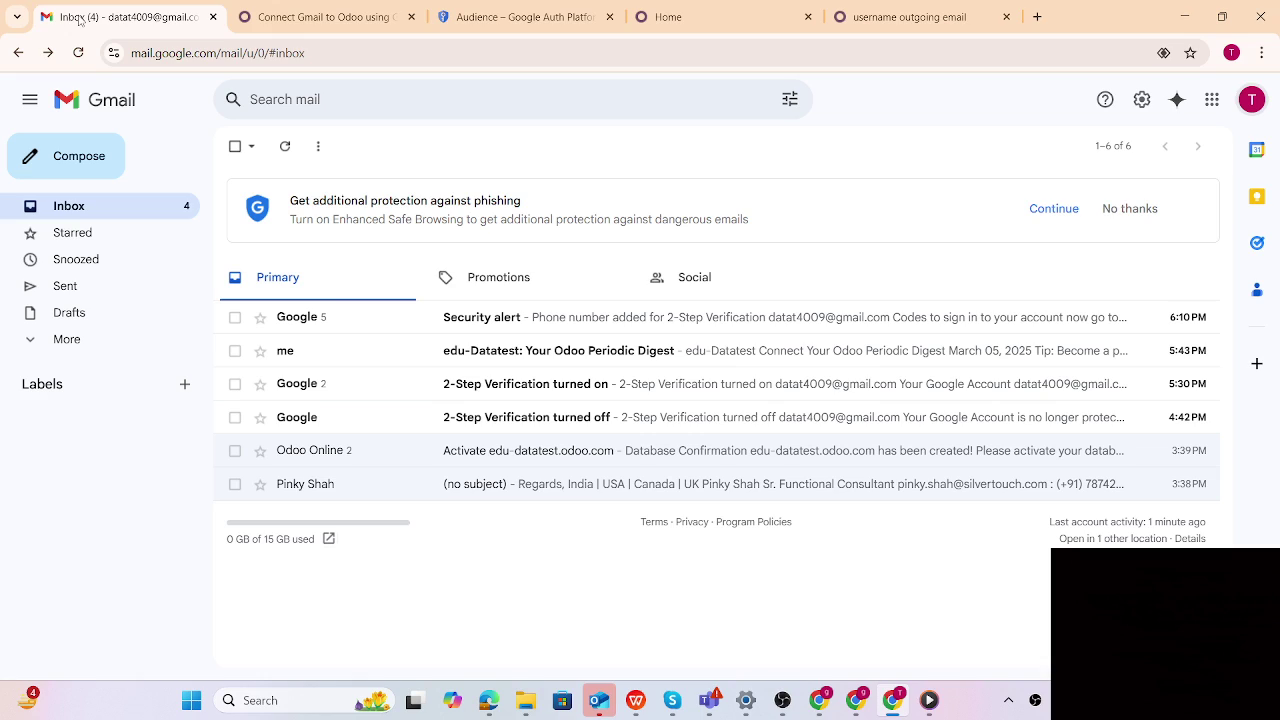
left_click(1246, 104)
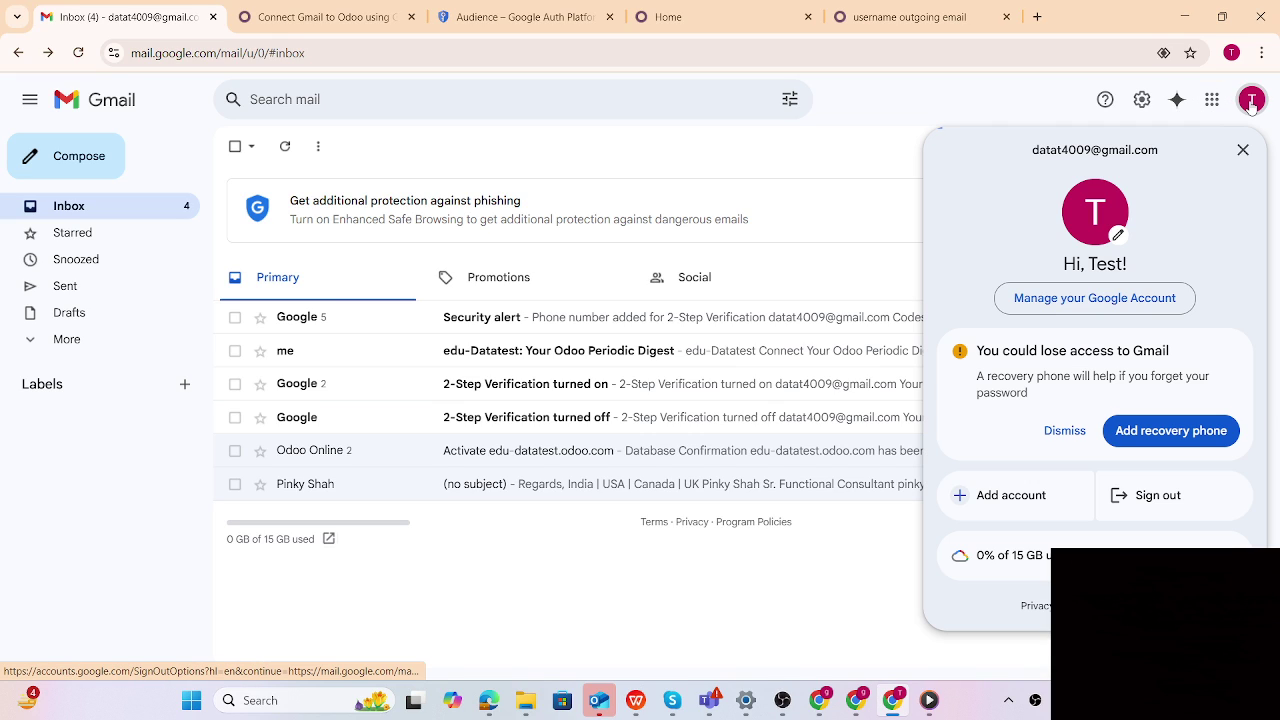
left_click(1114, 311)
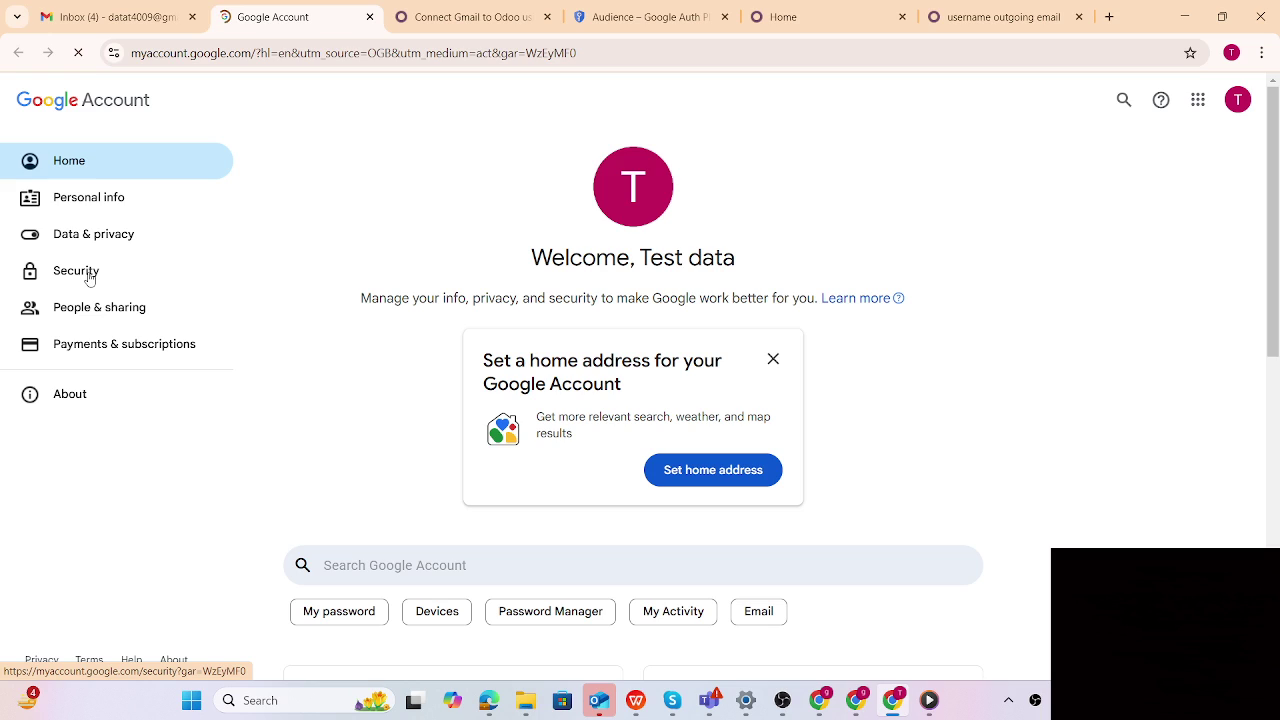
left_click(89, 279)
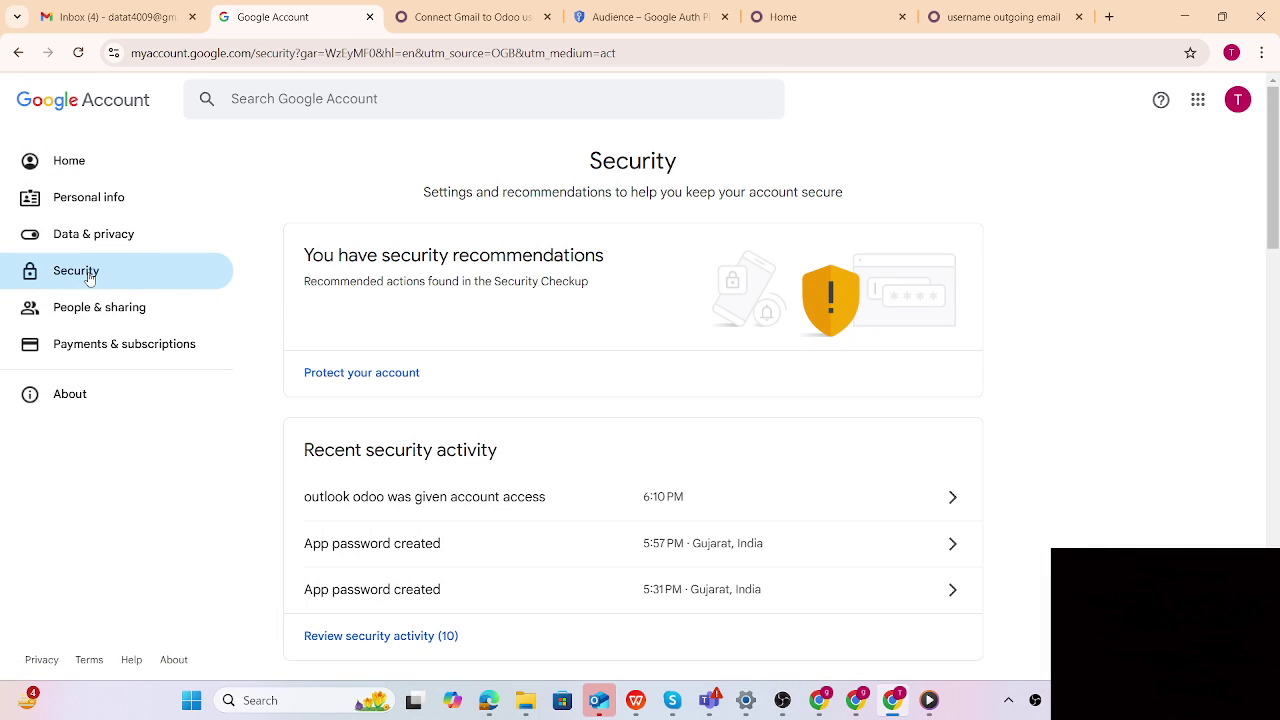
scroll(880, 400, "down", 2)
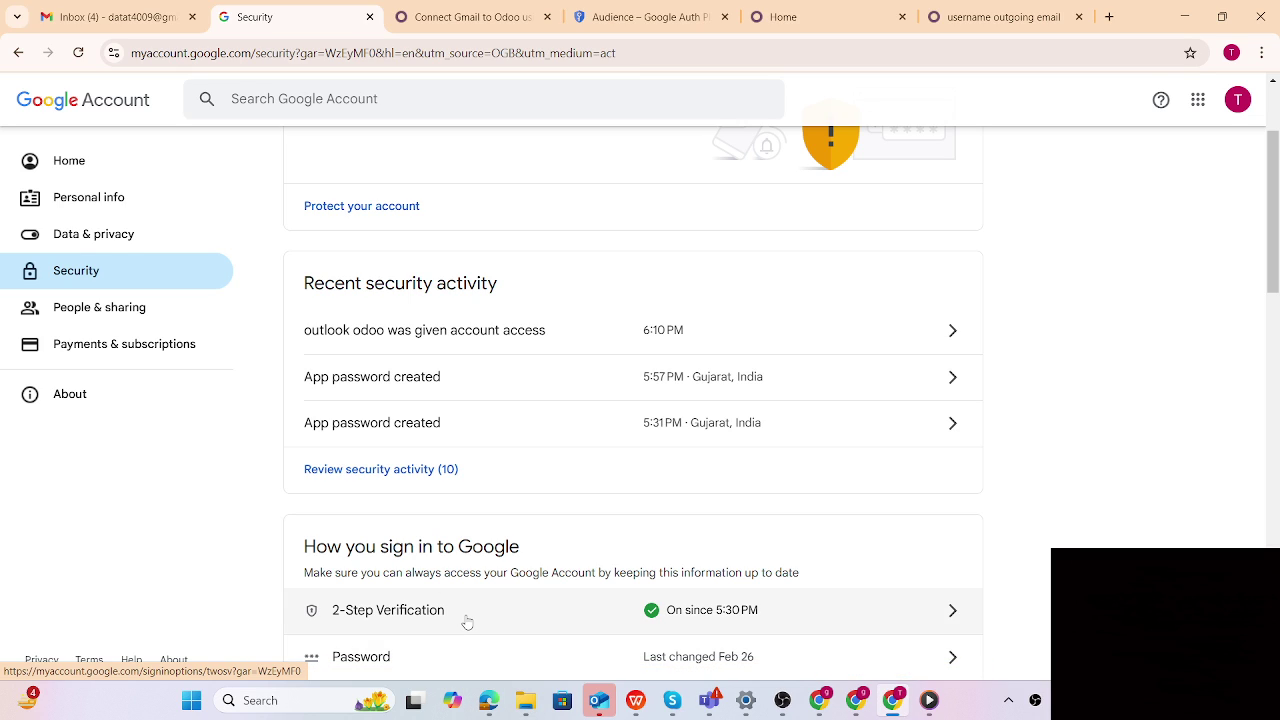
Open 2-Step Verification and re-enter the account password to verify identity
left_click(951, 612)
scroll(813, 568, "down", 2)
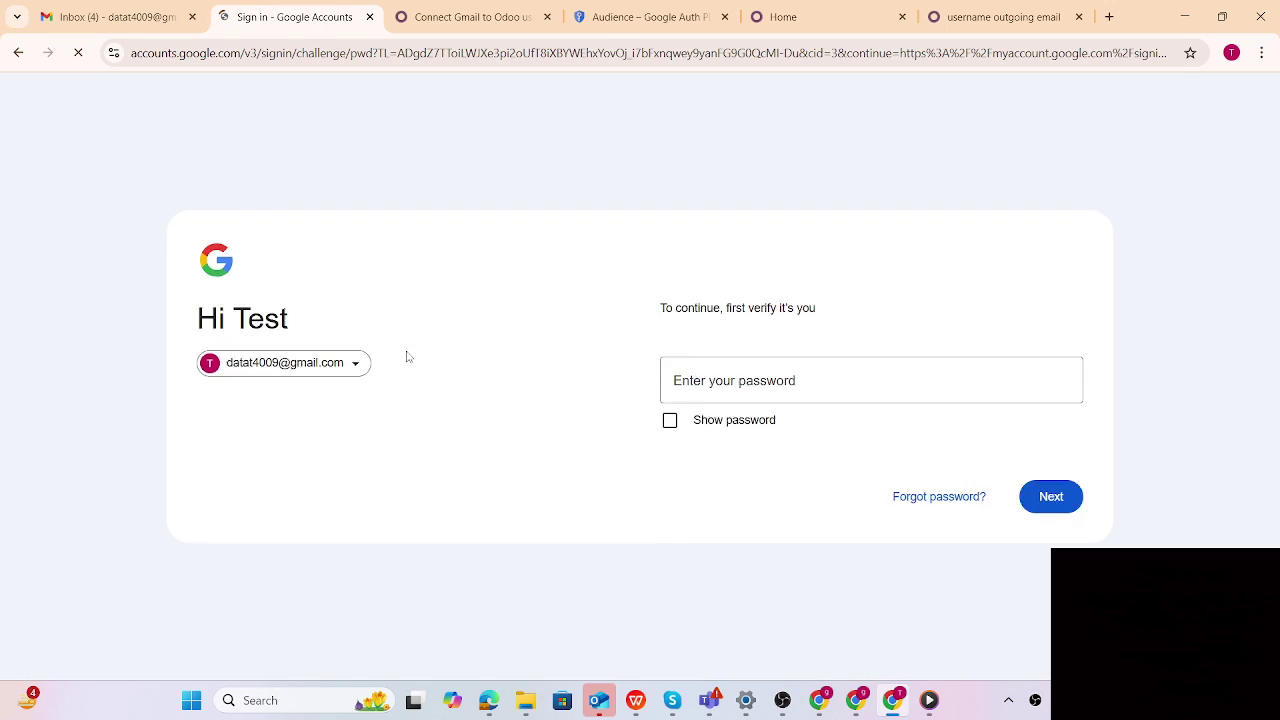
left_click(720, 349)
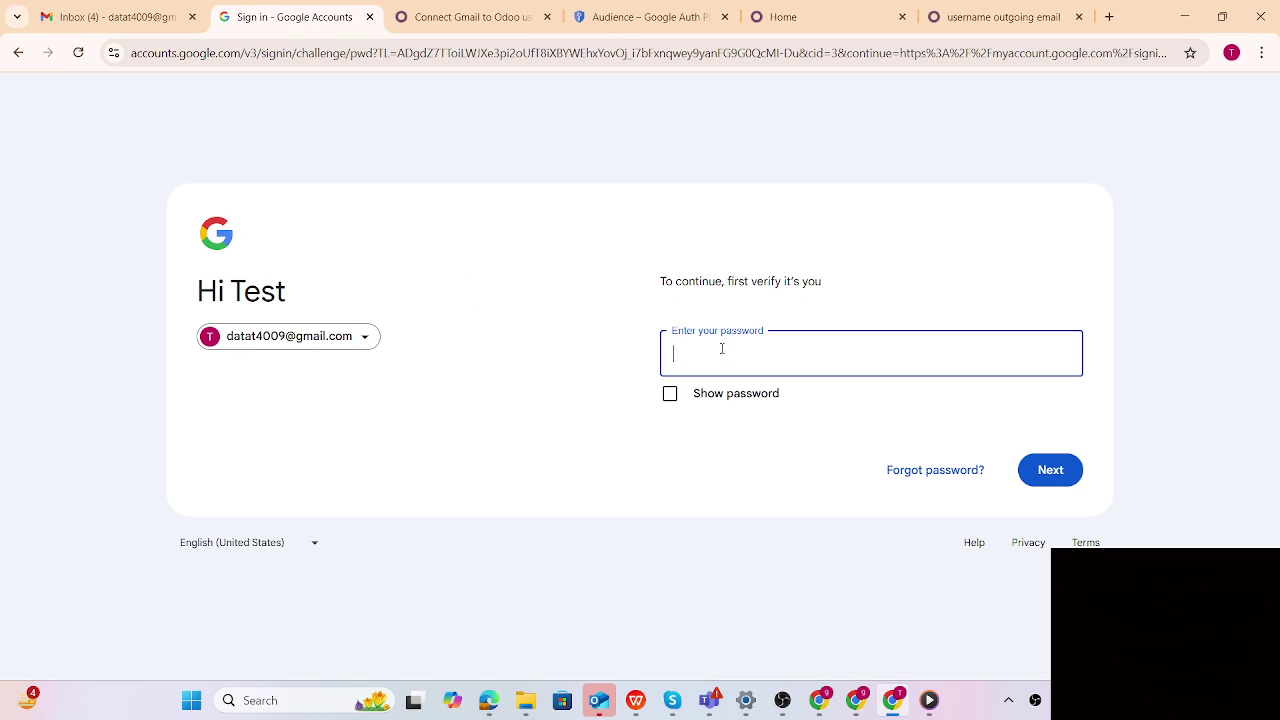
type("••••")
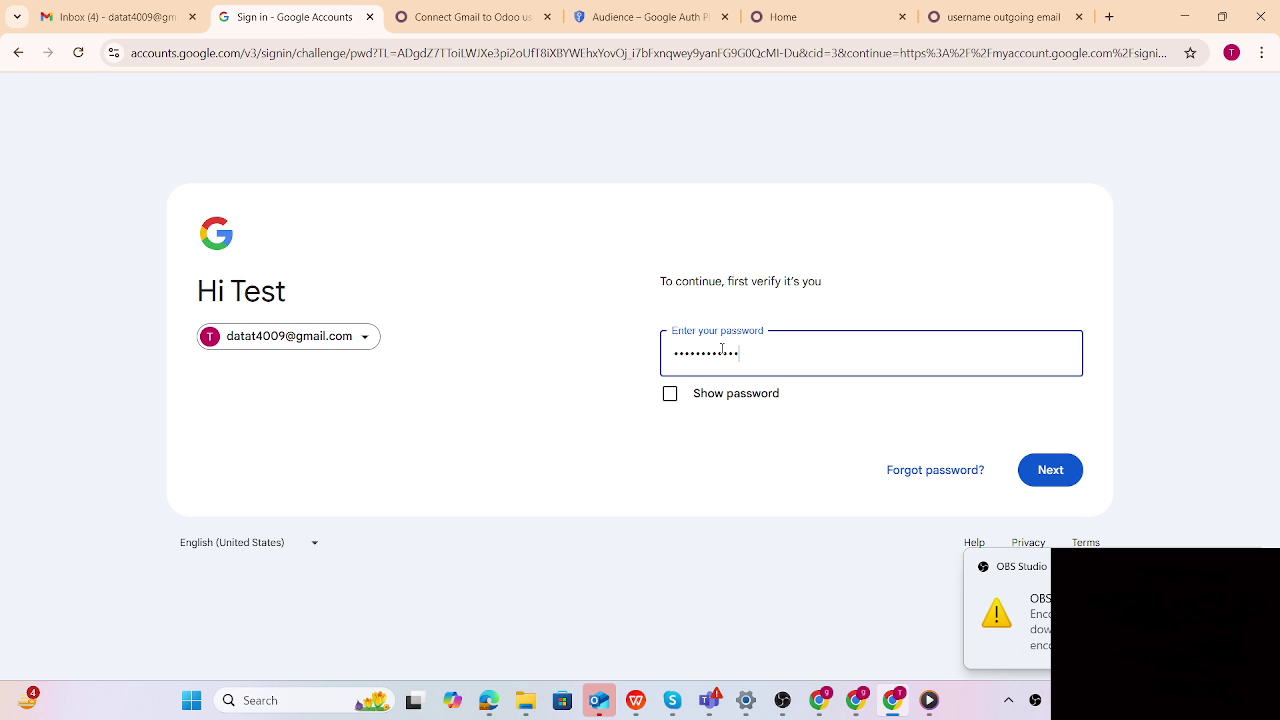
left_click(1047, 474)
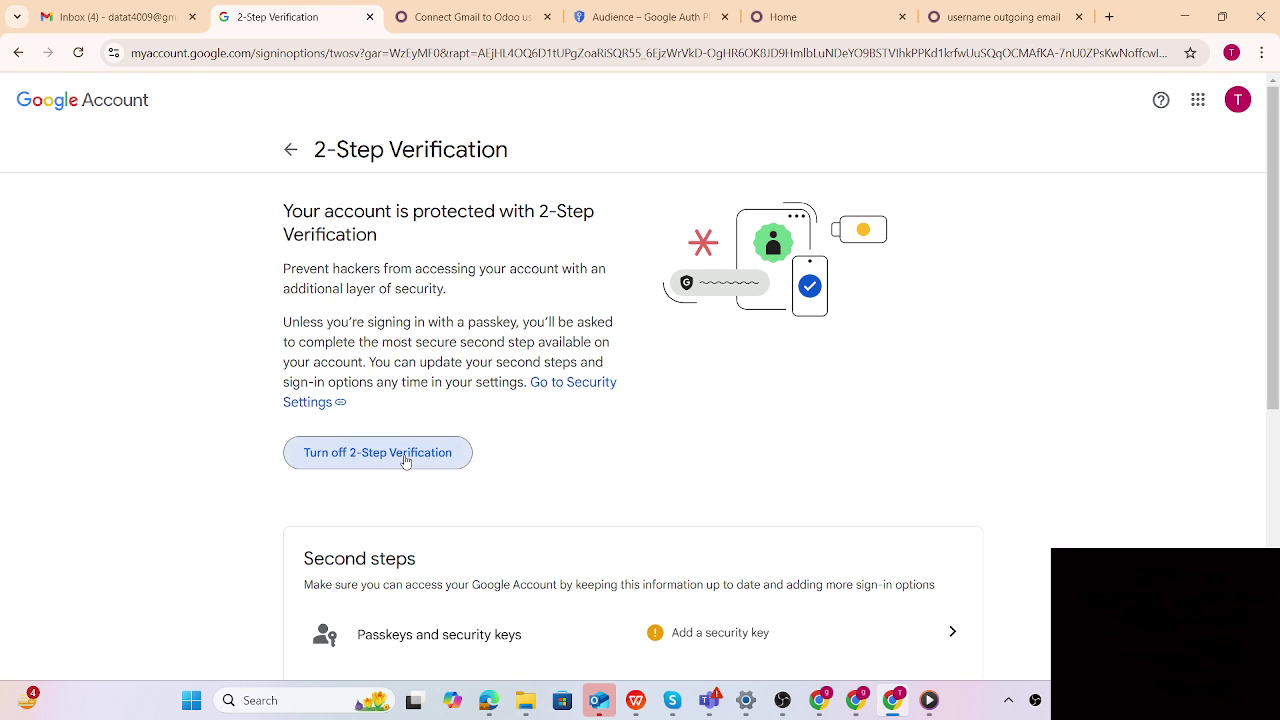
Turn 2-Step Verification off and back on, then scroll down to App passwords
left_click(406, 456)
left_click(808, 423)
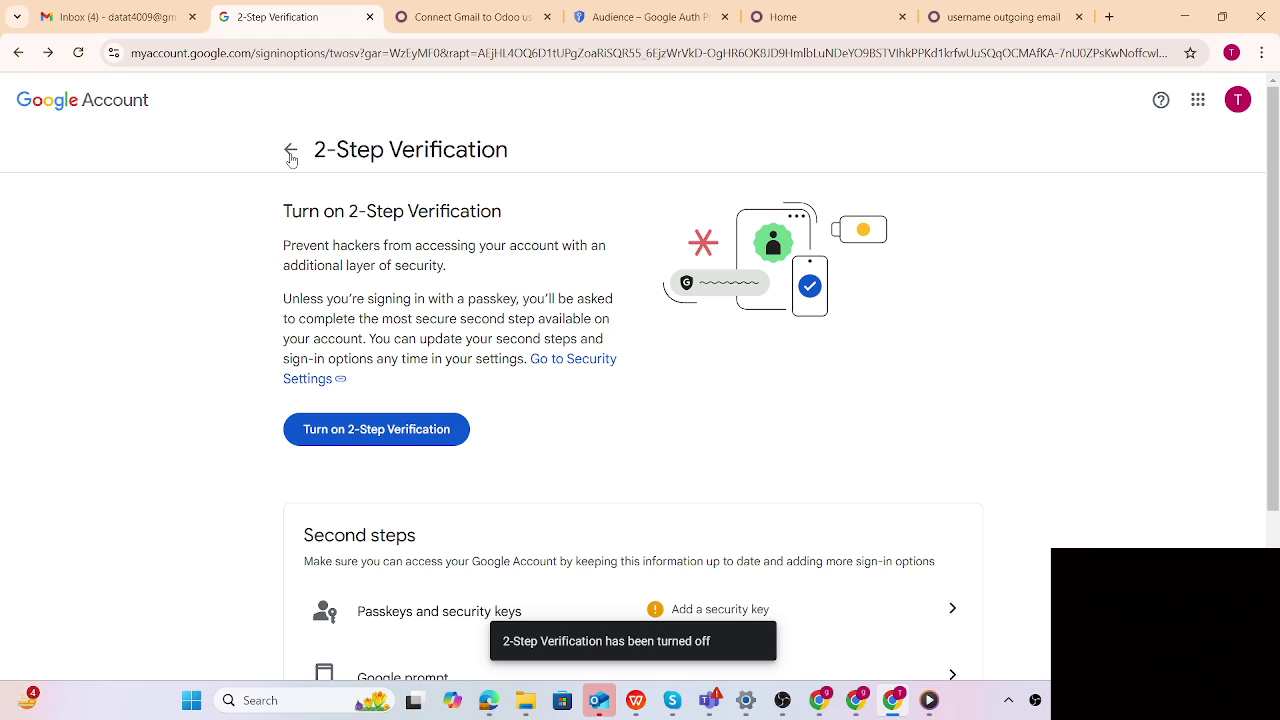
left_click(369, 440)
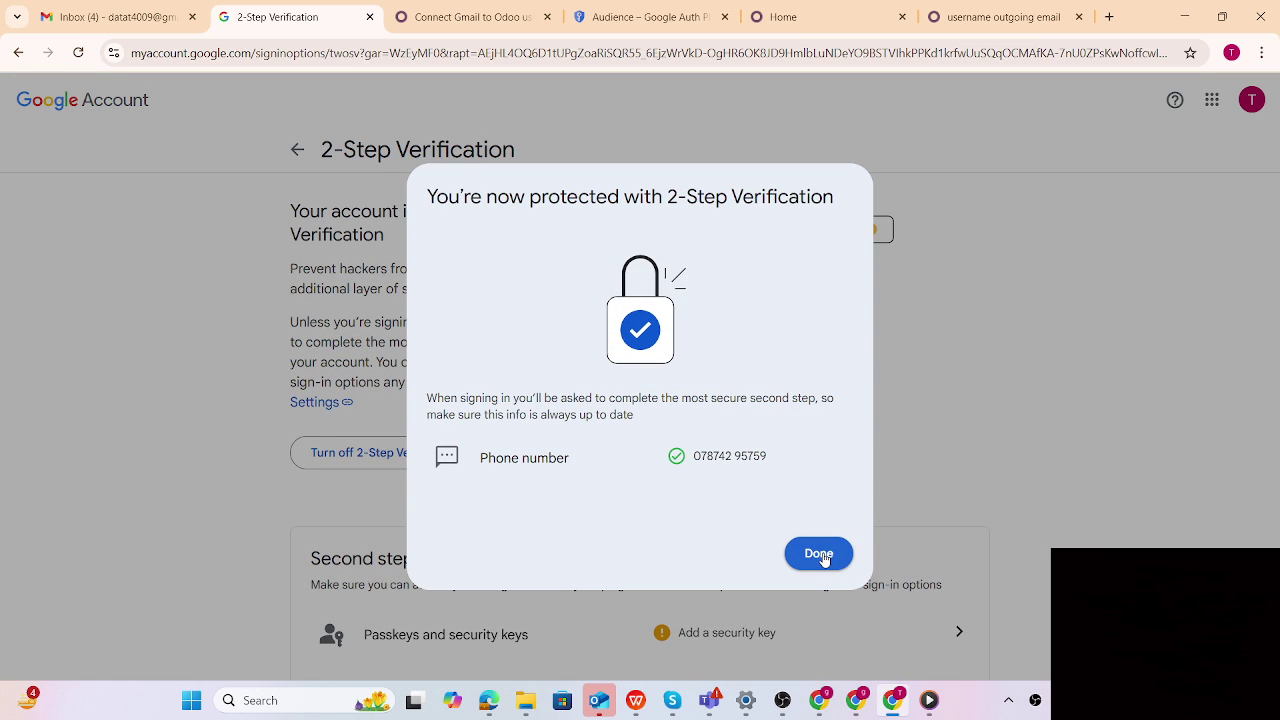
left_click(824, 558)
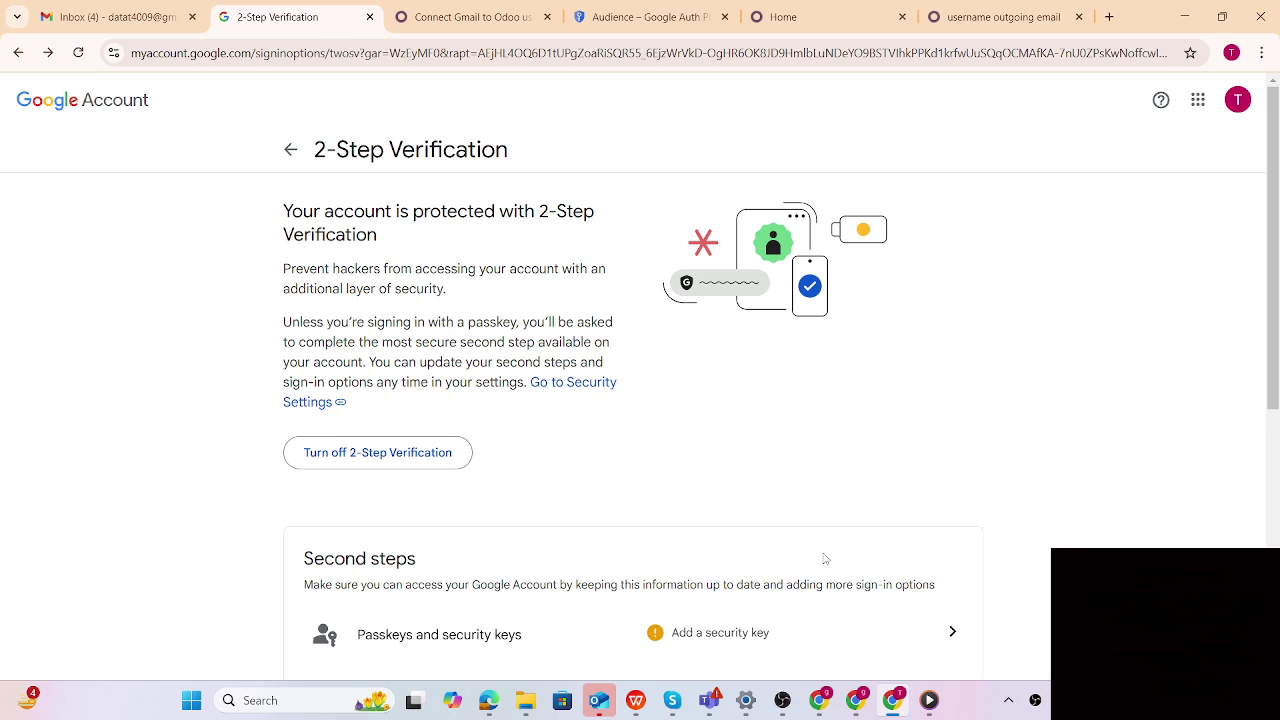
scroll(867, 435, "down", 2)
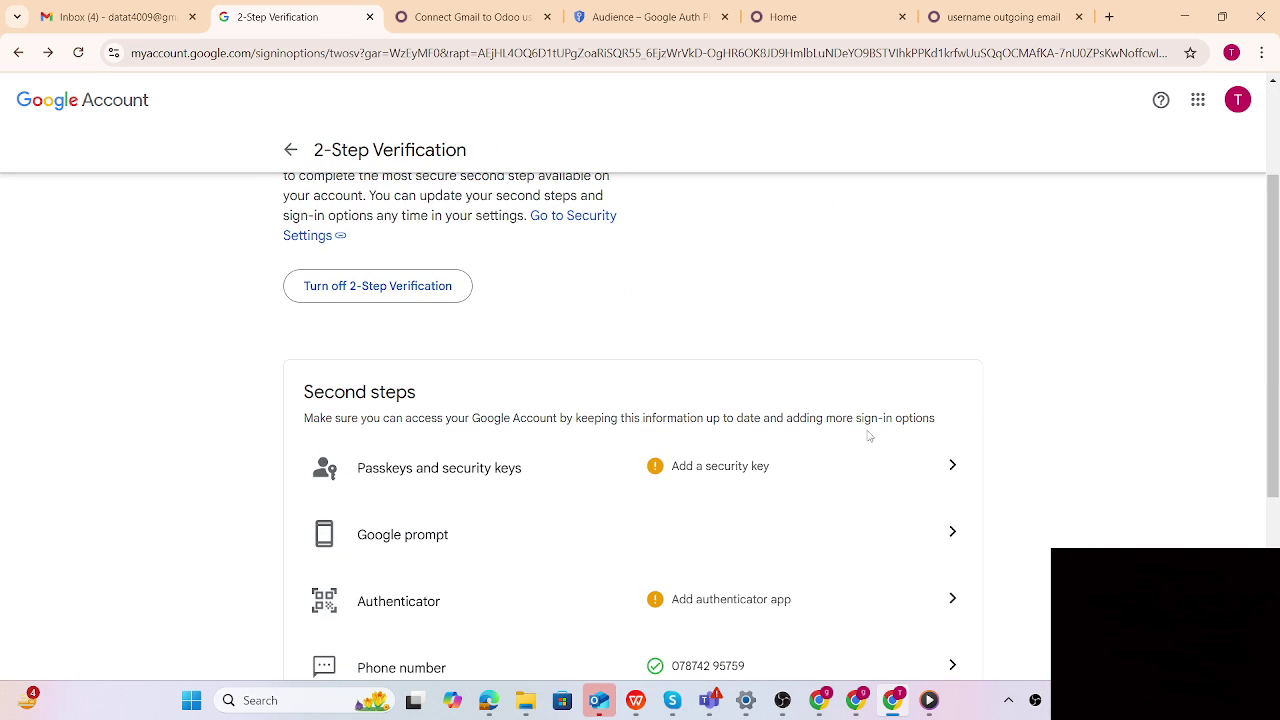
scroll(867, 434, "down", 1)
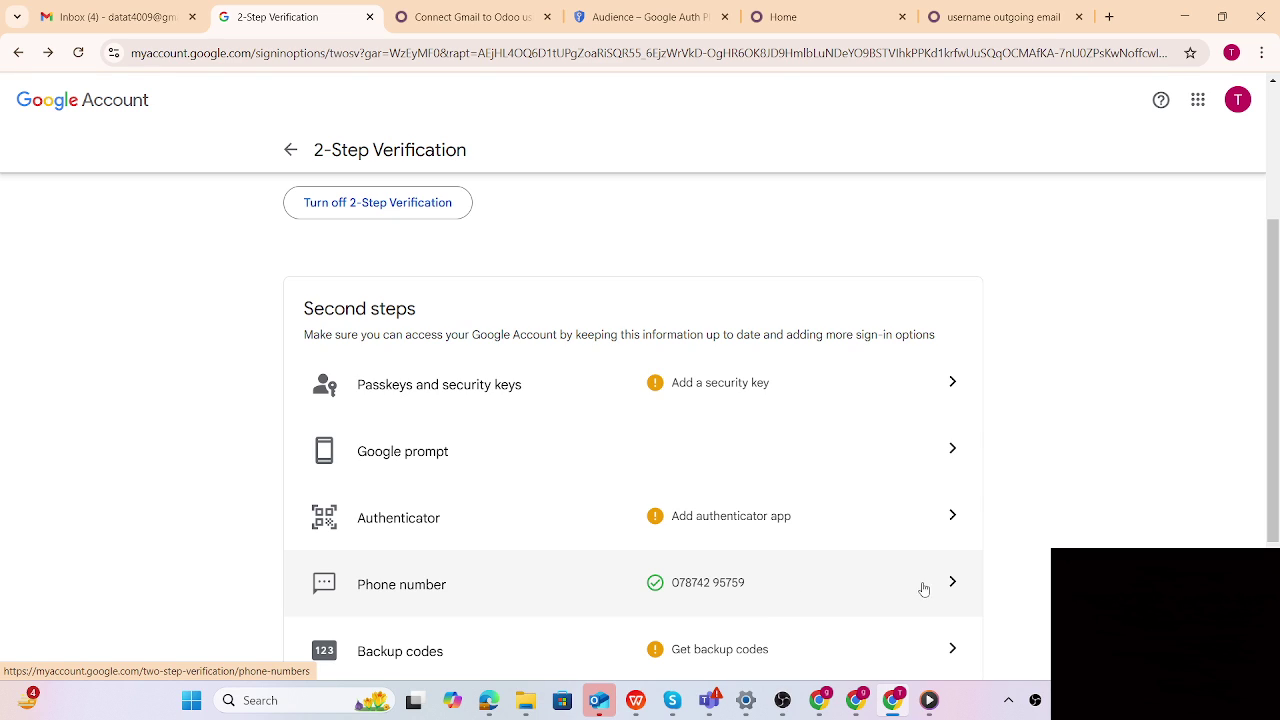
scroll(866, 571, "down", 2)
scroll(899, 526, "down", 1)
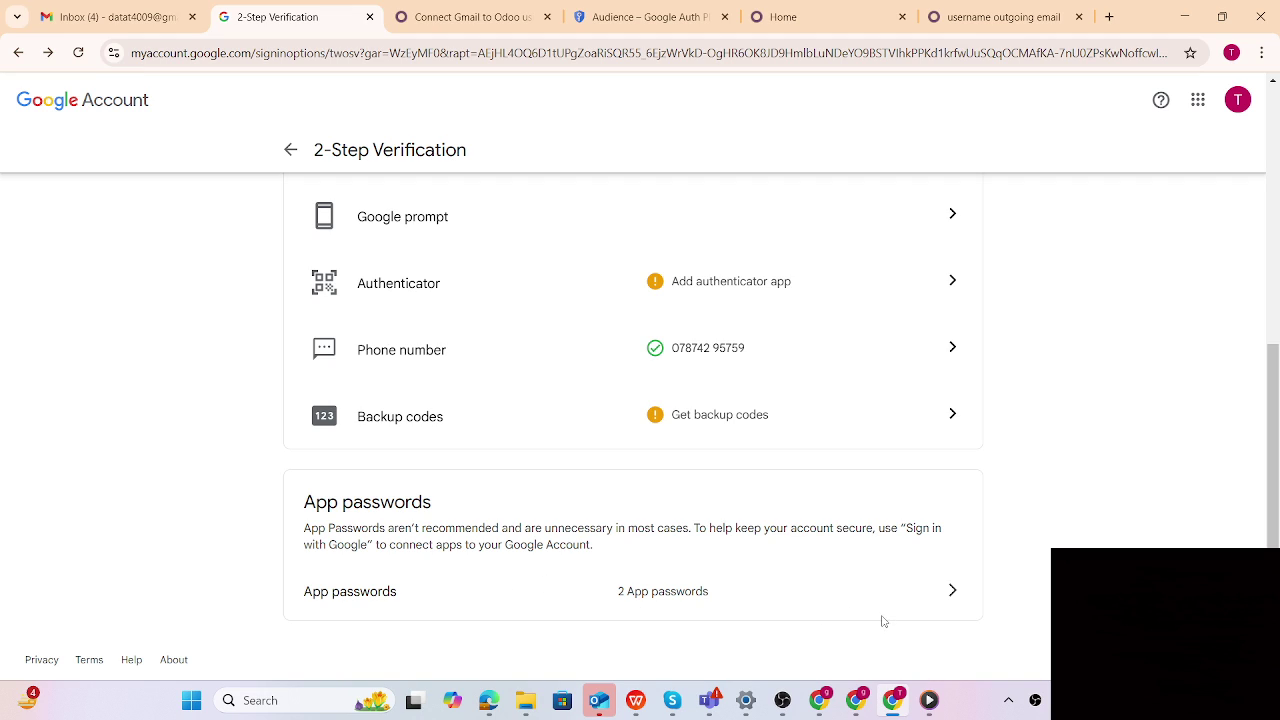
Create an app password named 'Odoo test 1' and select its 16-character code
left_click(951, 593)
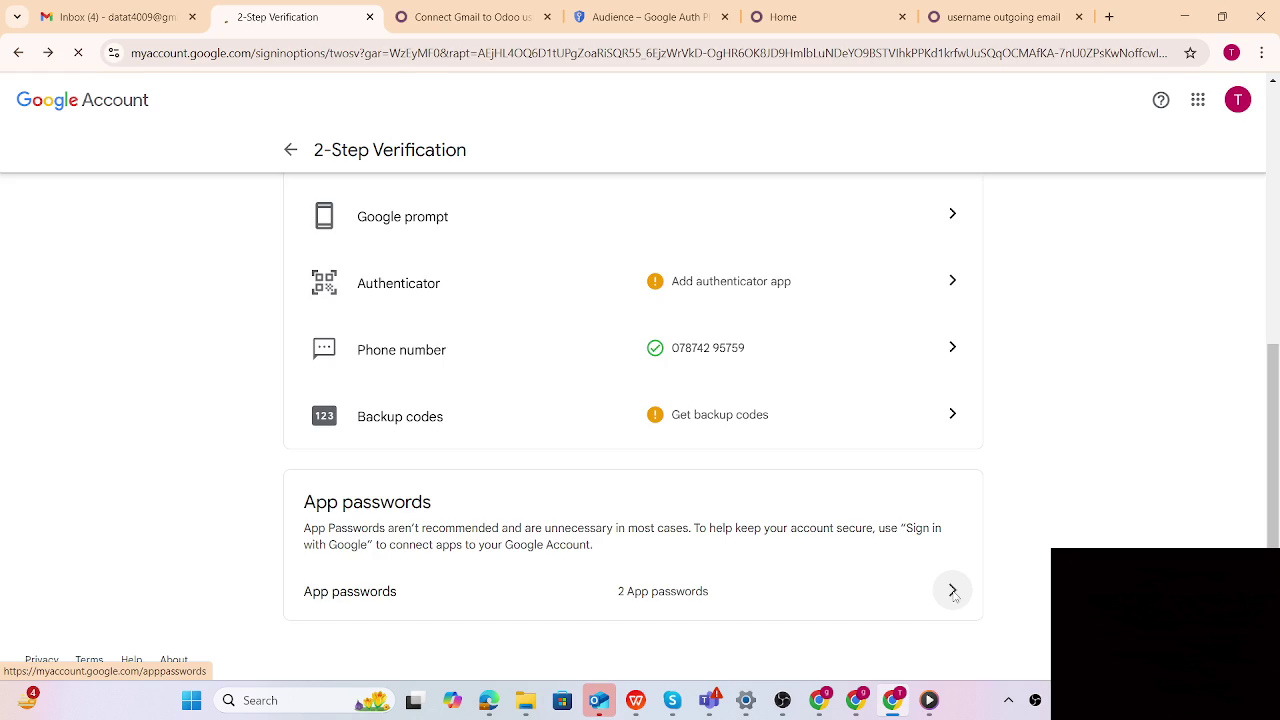
type("Odoo test 1")
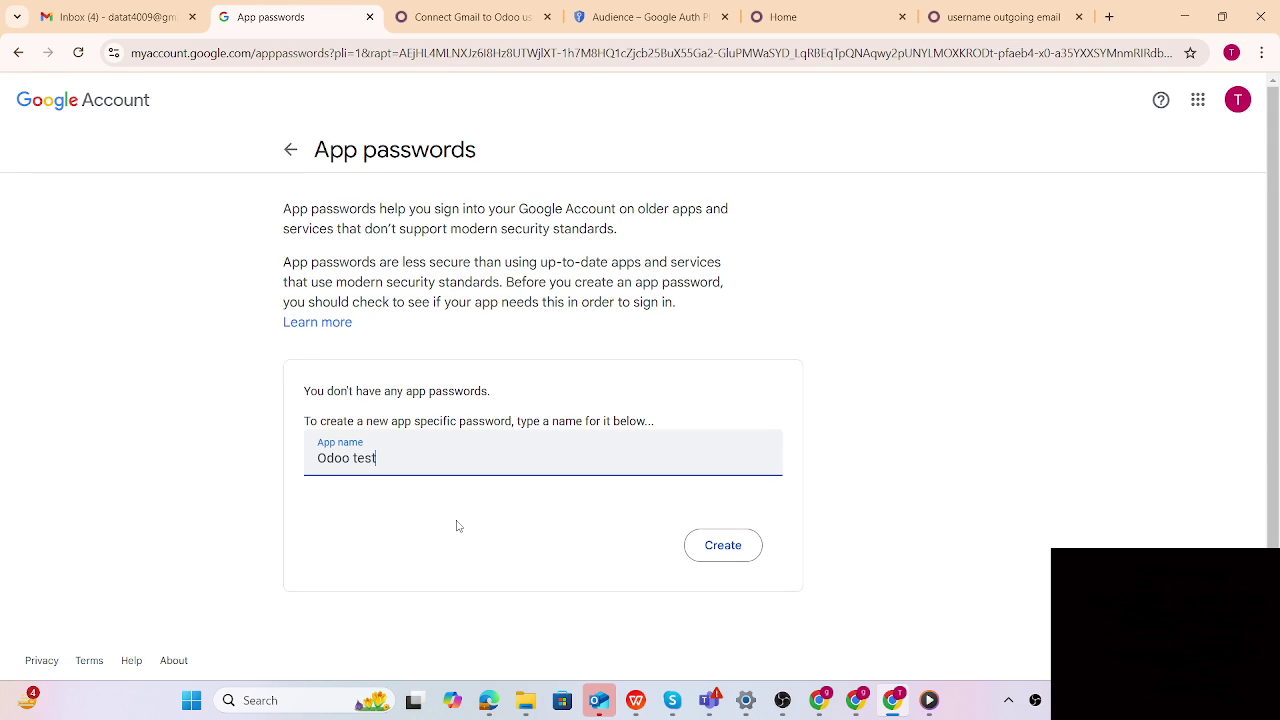
left_click(713, 549)
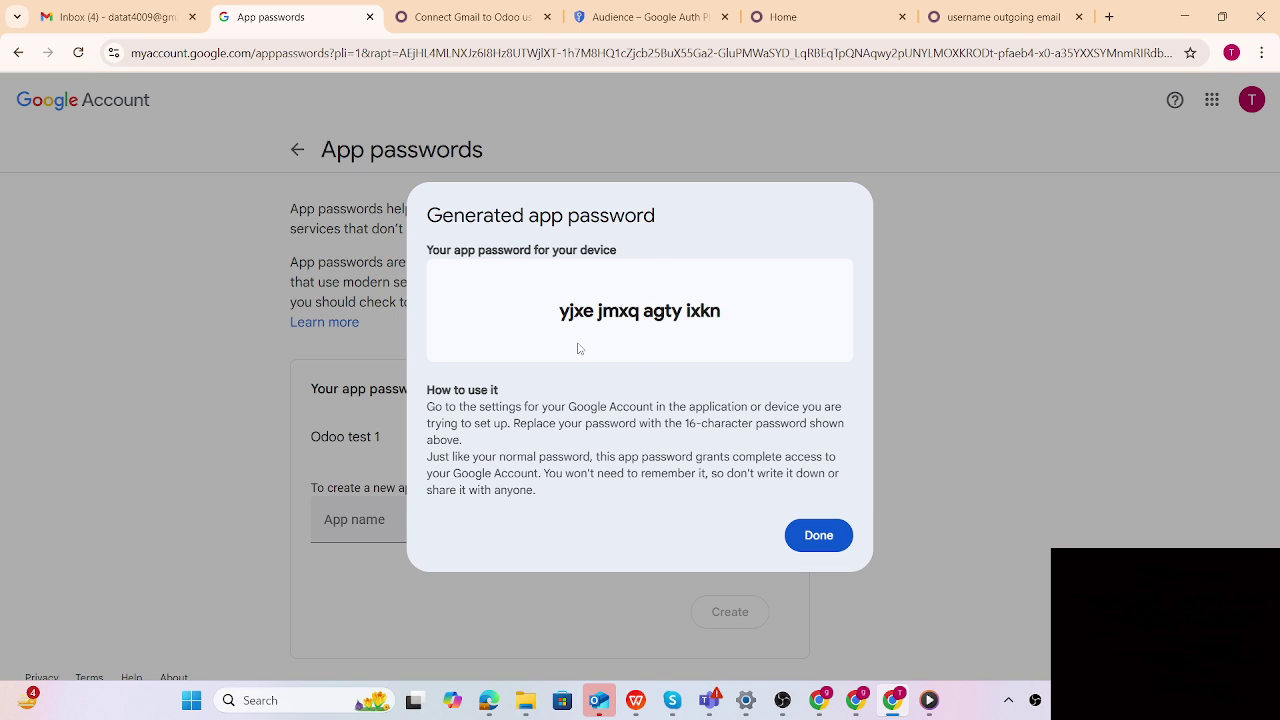
left_click_drag(558, 310, 728, 316)
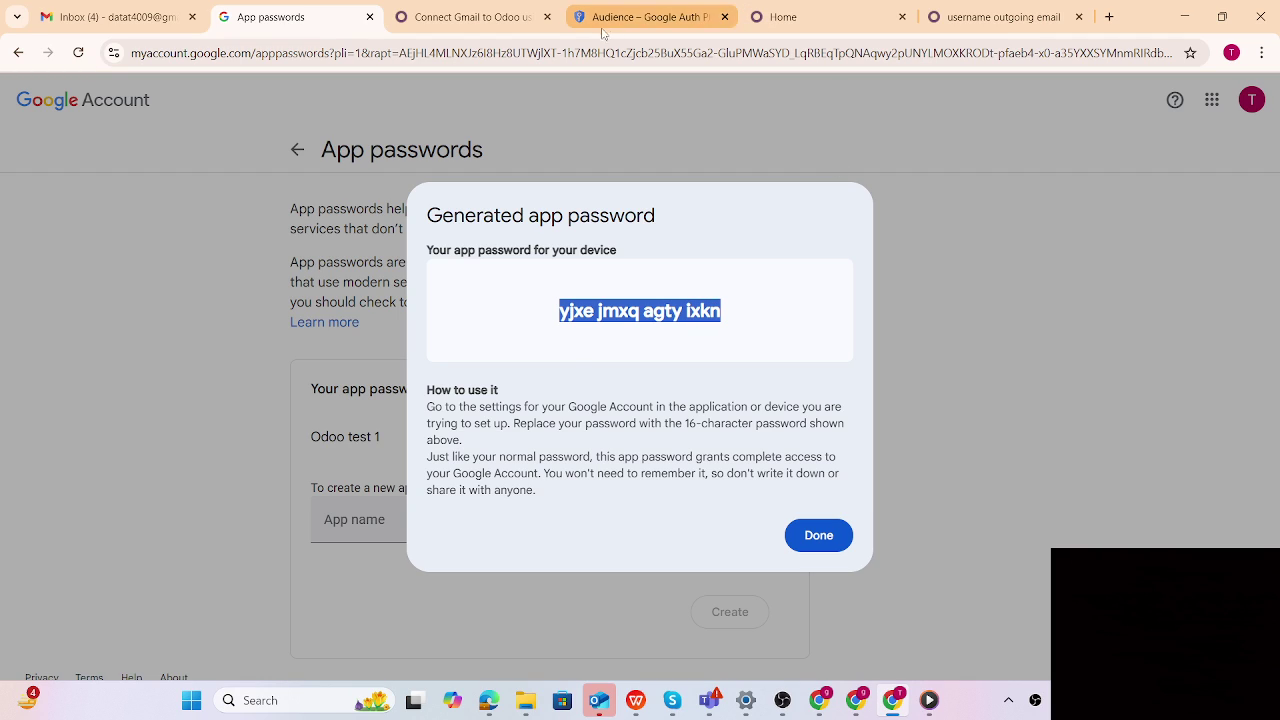
Paste the app password into the Odoo server's Password field, save, and test the connection
left_click(978, 20)
left_click(737, 488)
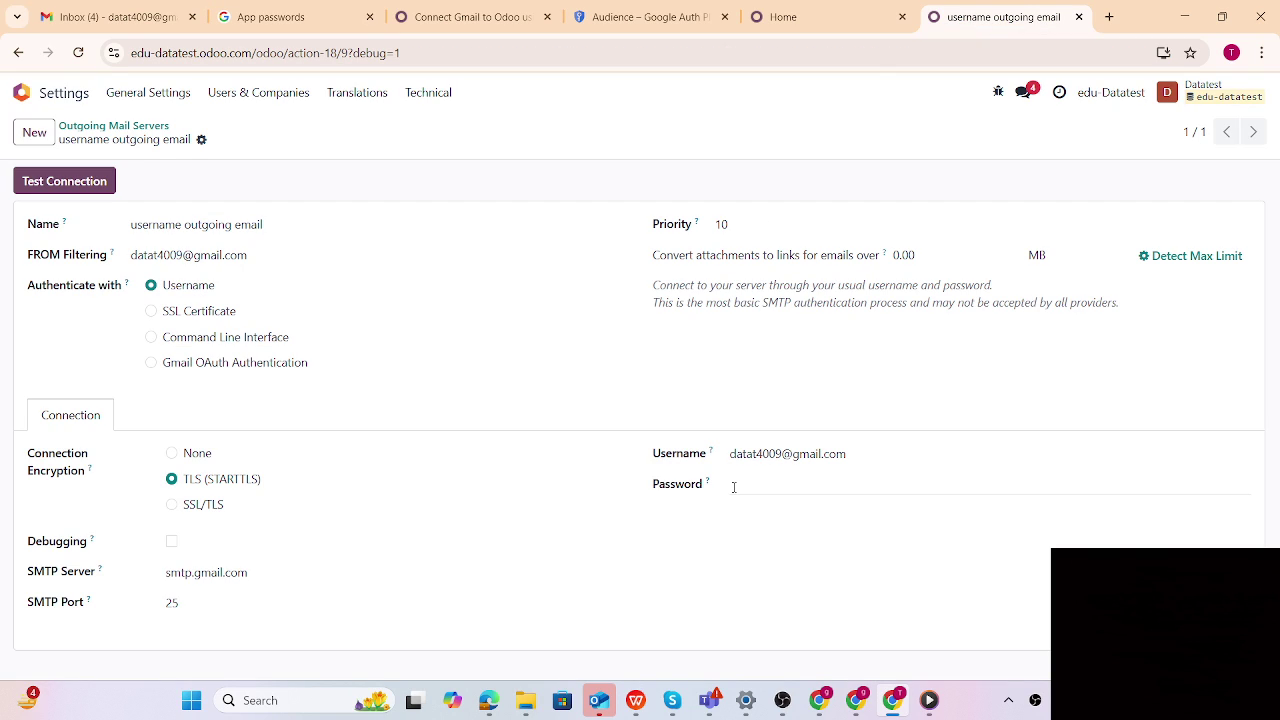
key("ctrl+v")
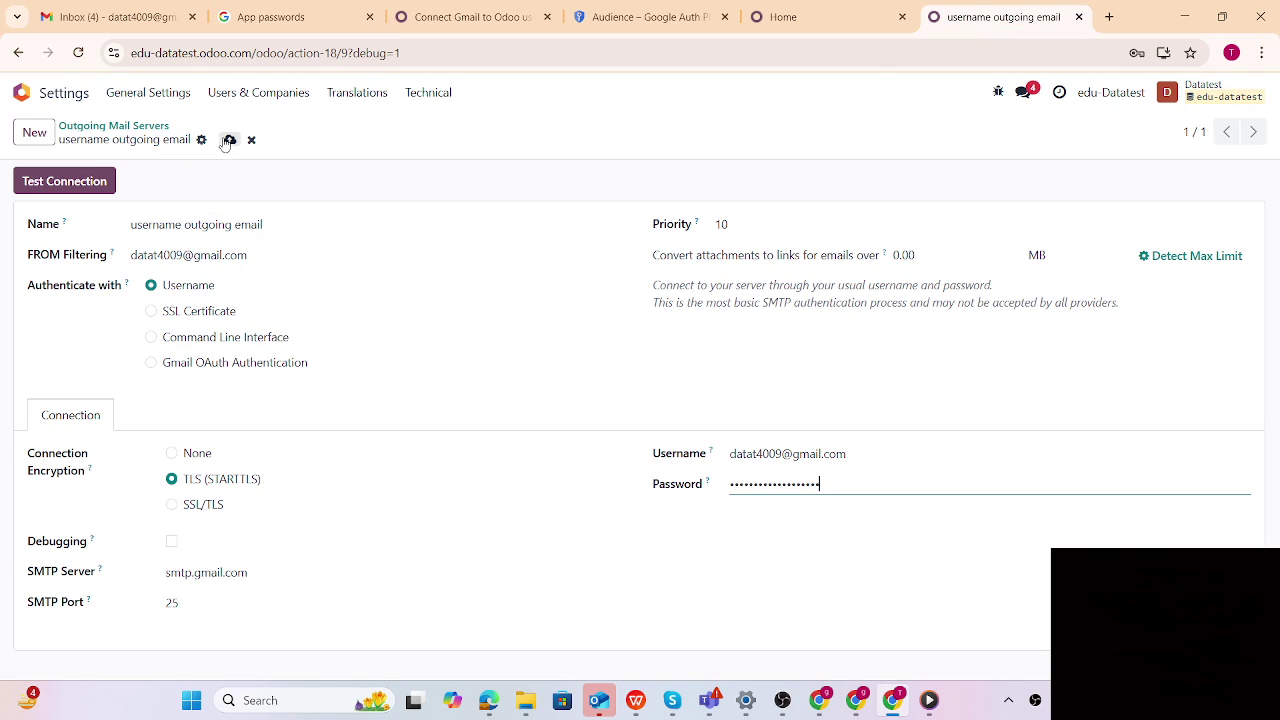
left_click(229, 140)
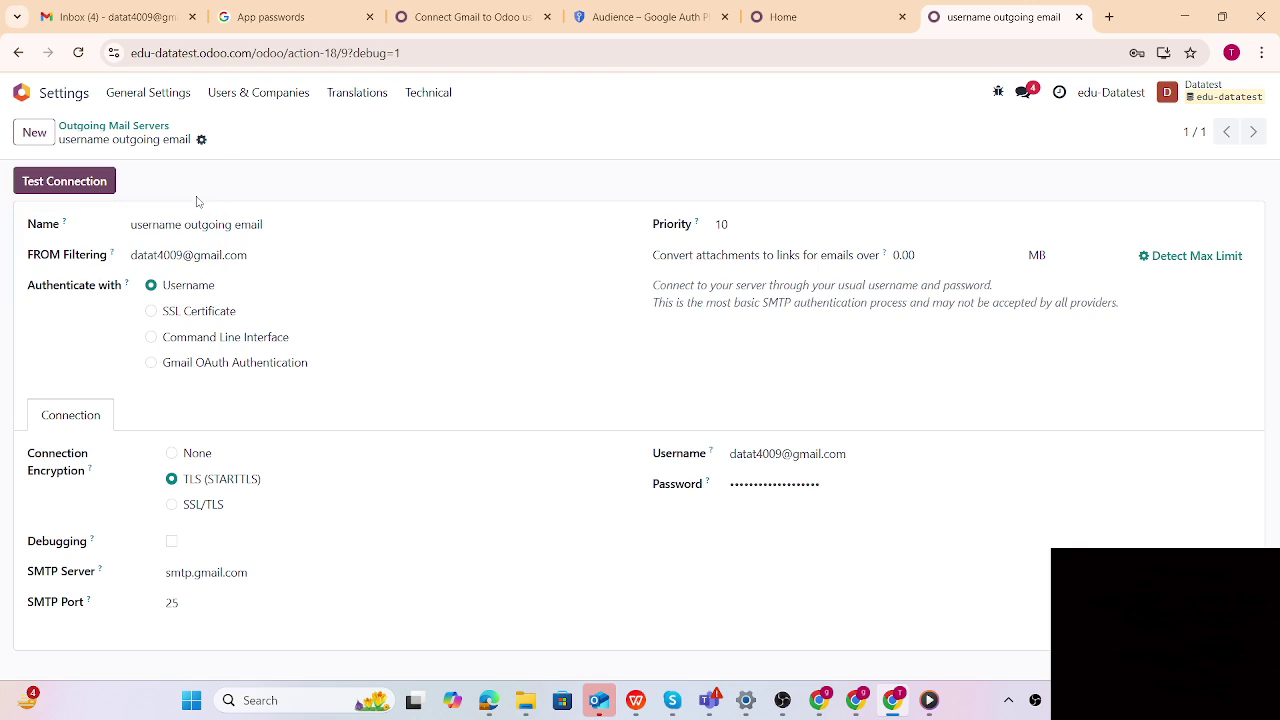
left_click(57, 184)
left_click(134, 133)
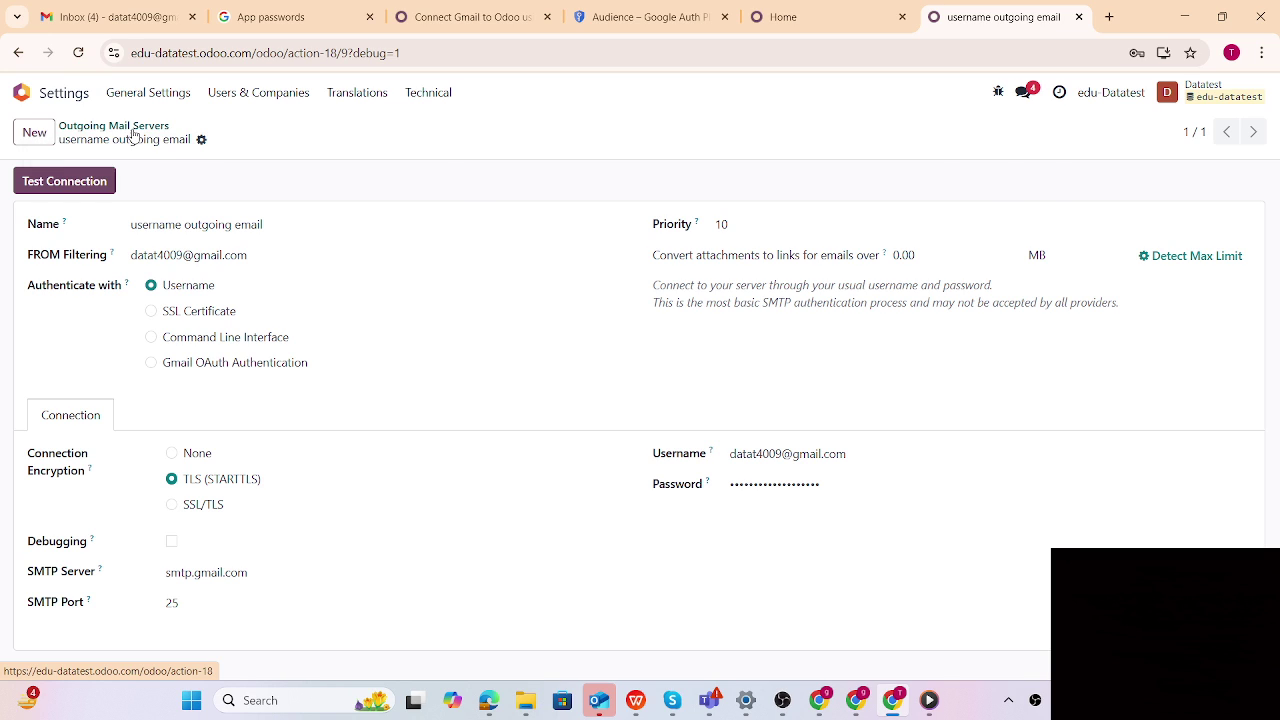
Delete the 'username outgoing email' server and start a fresh blank server record
left_click(19, 209)
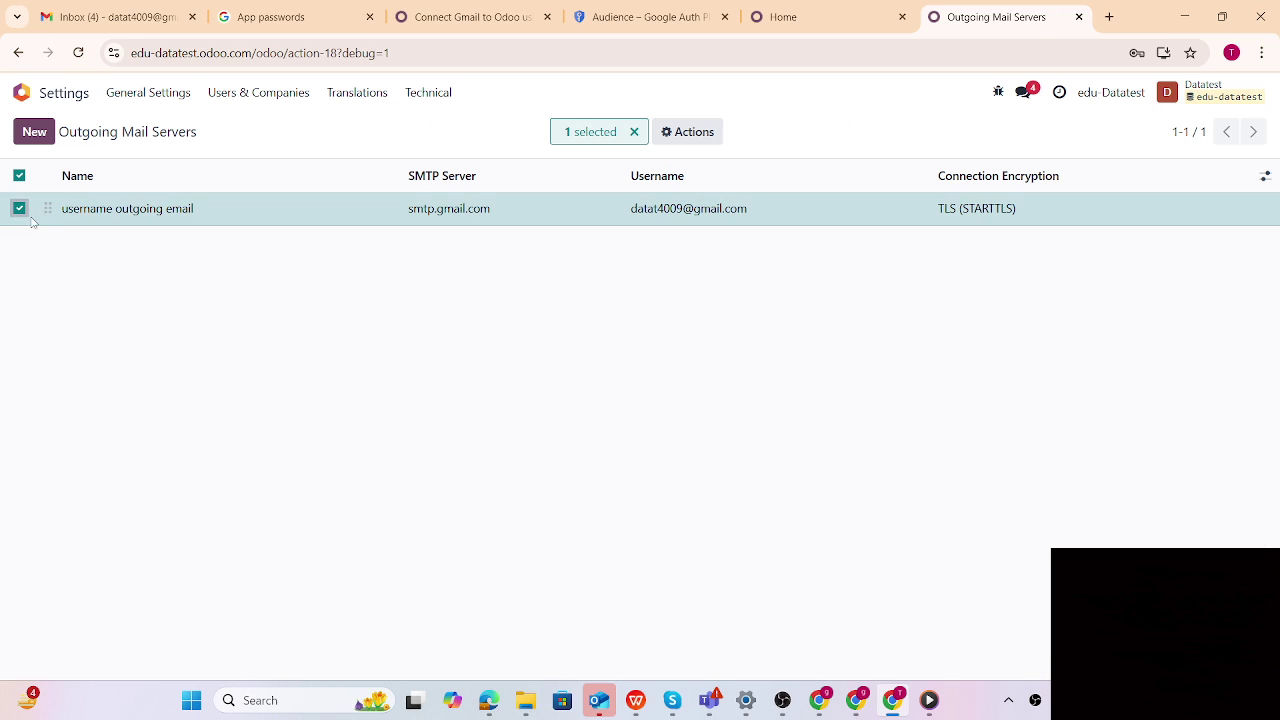
left_click(688, 132)
left_click(705, 280)
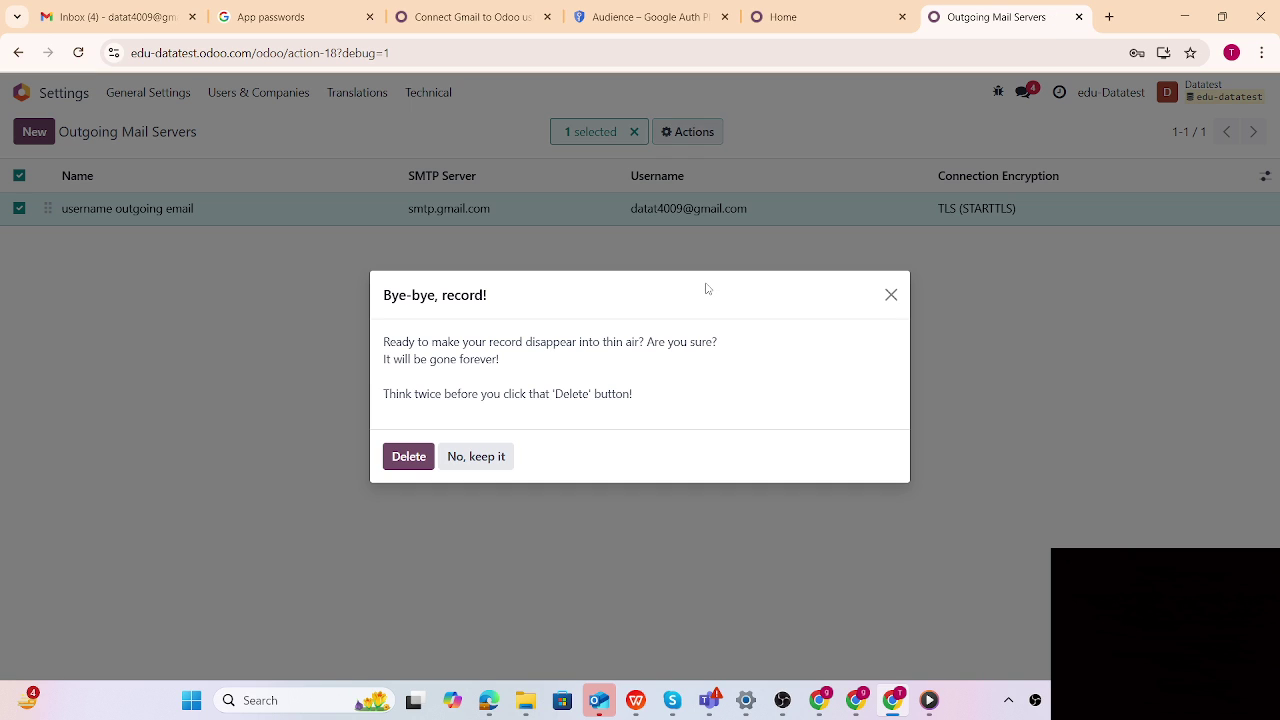
left_click(411, 467)
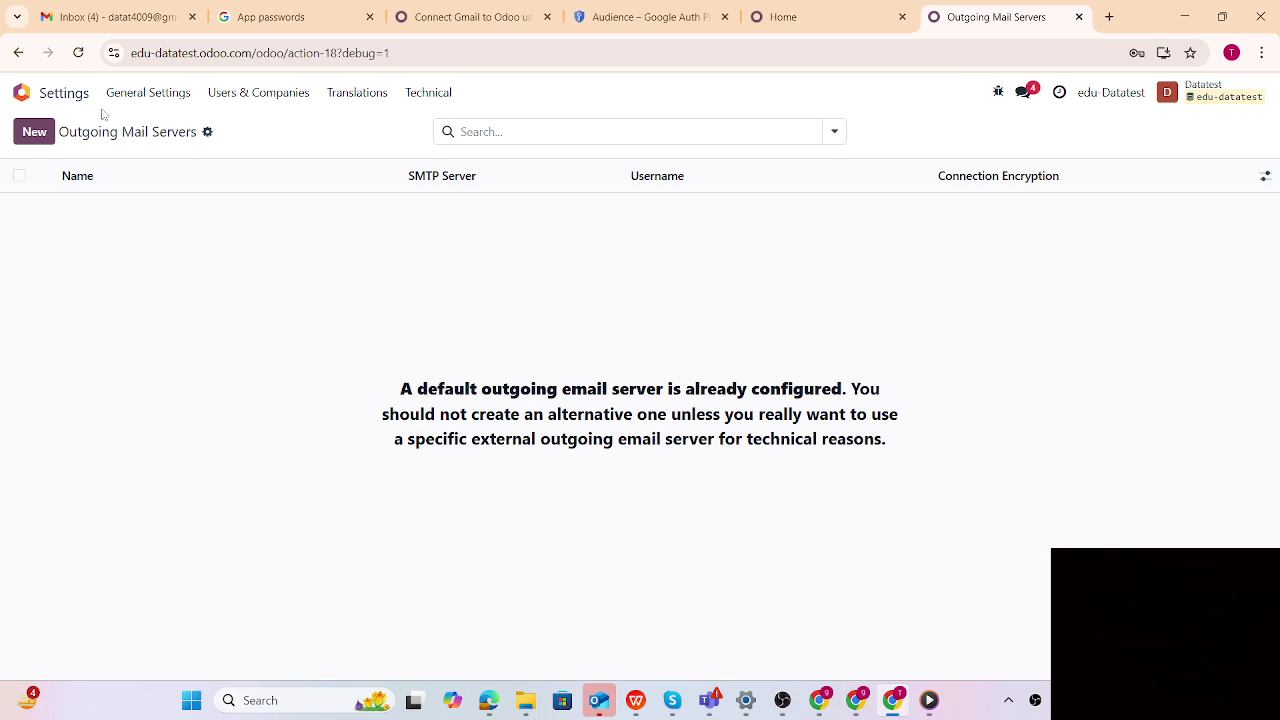
left_click(35, 133)
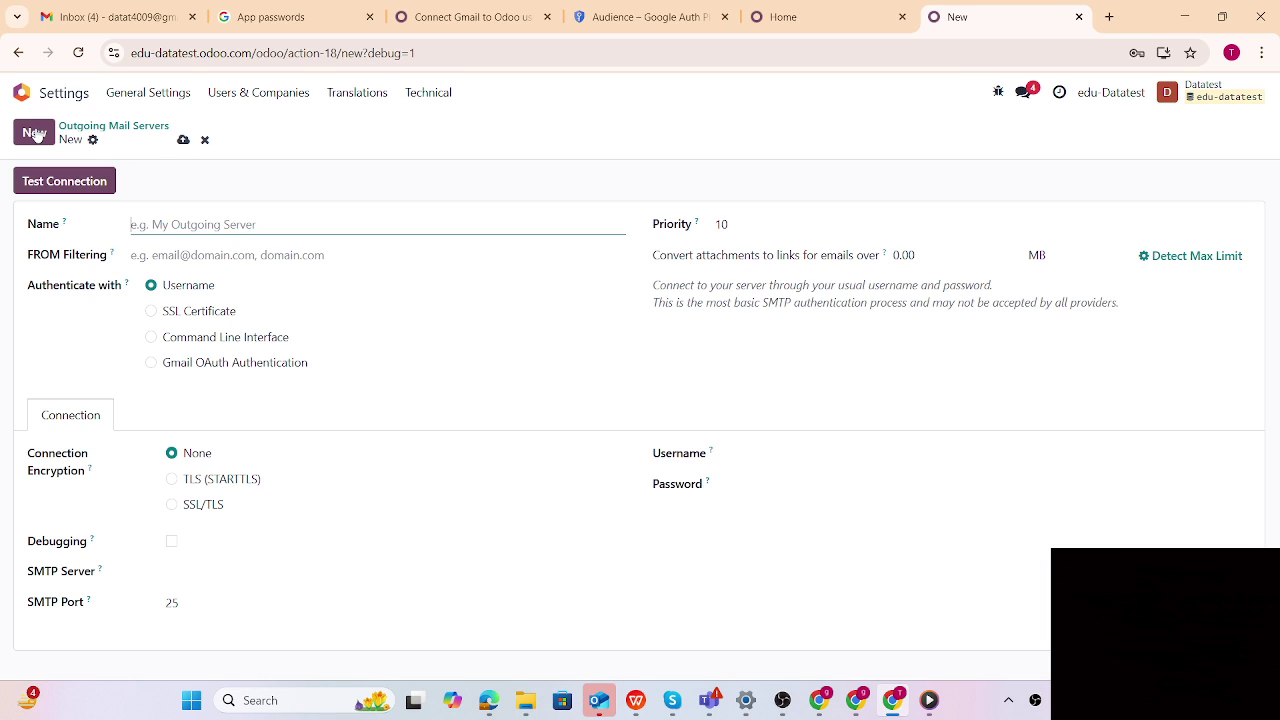
Follow the Google API Console link in the 'Connect Gmail to Odoo' Setup in Google section
left_click(447, 23)
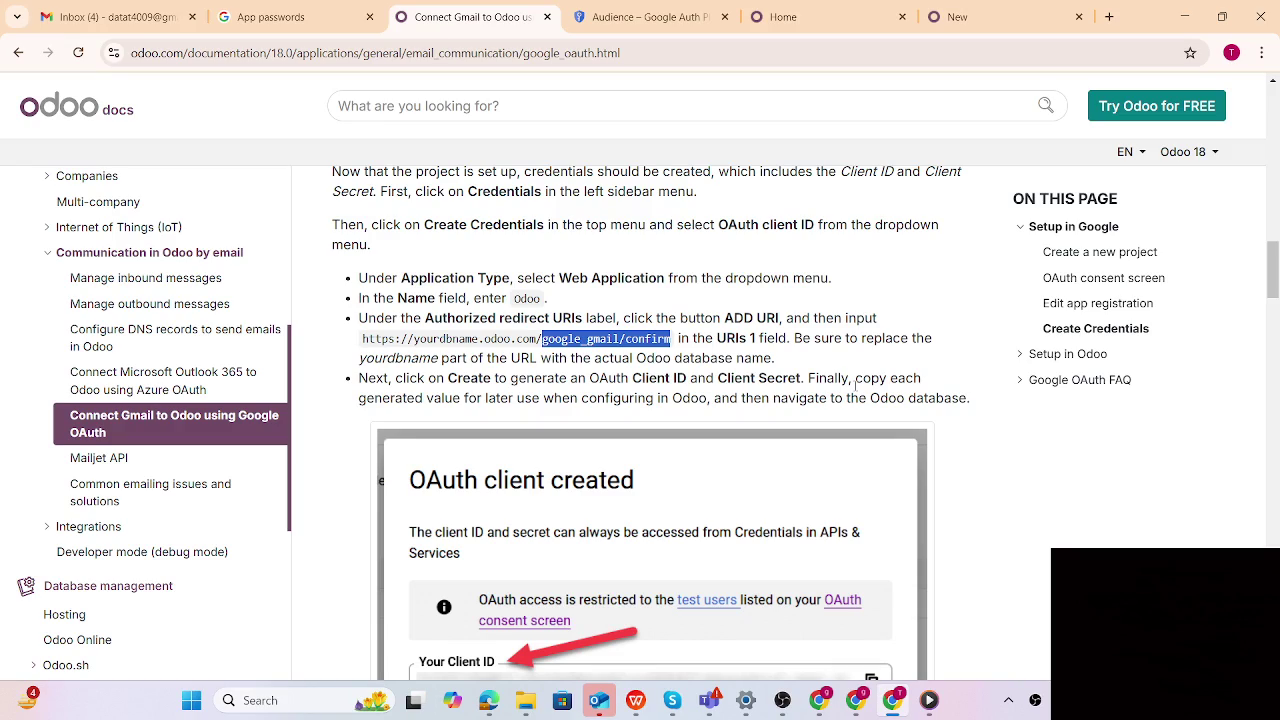
scroll(855, 385, "up", 10)
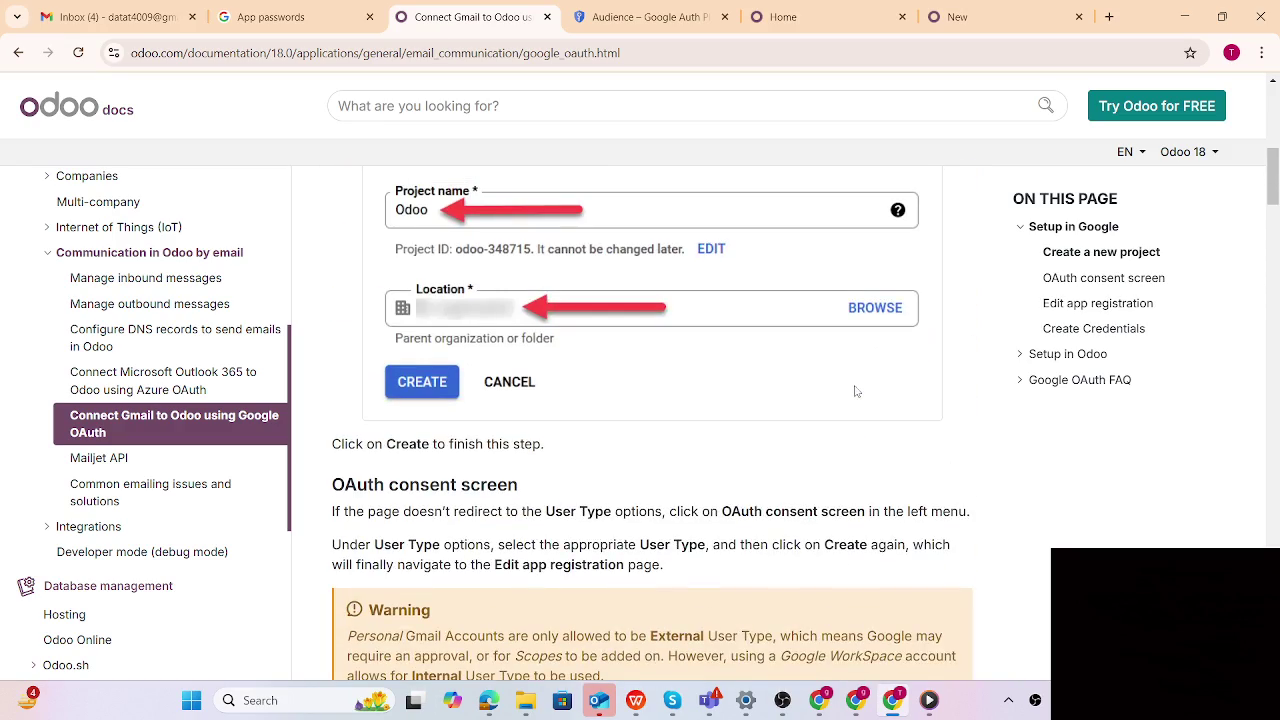
scroll(855, 391, "down", 3)
scroll(669, 355, "up", 9)
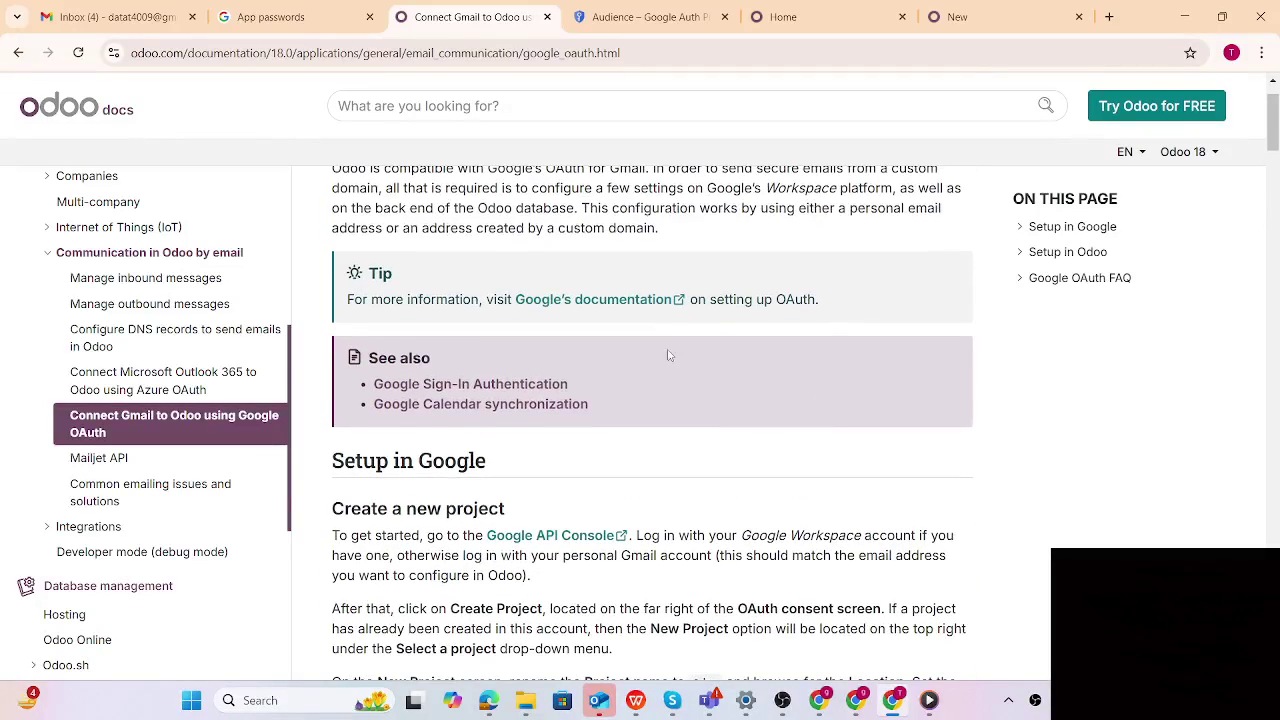
left_click(548, 540)
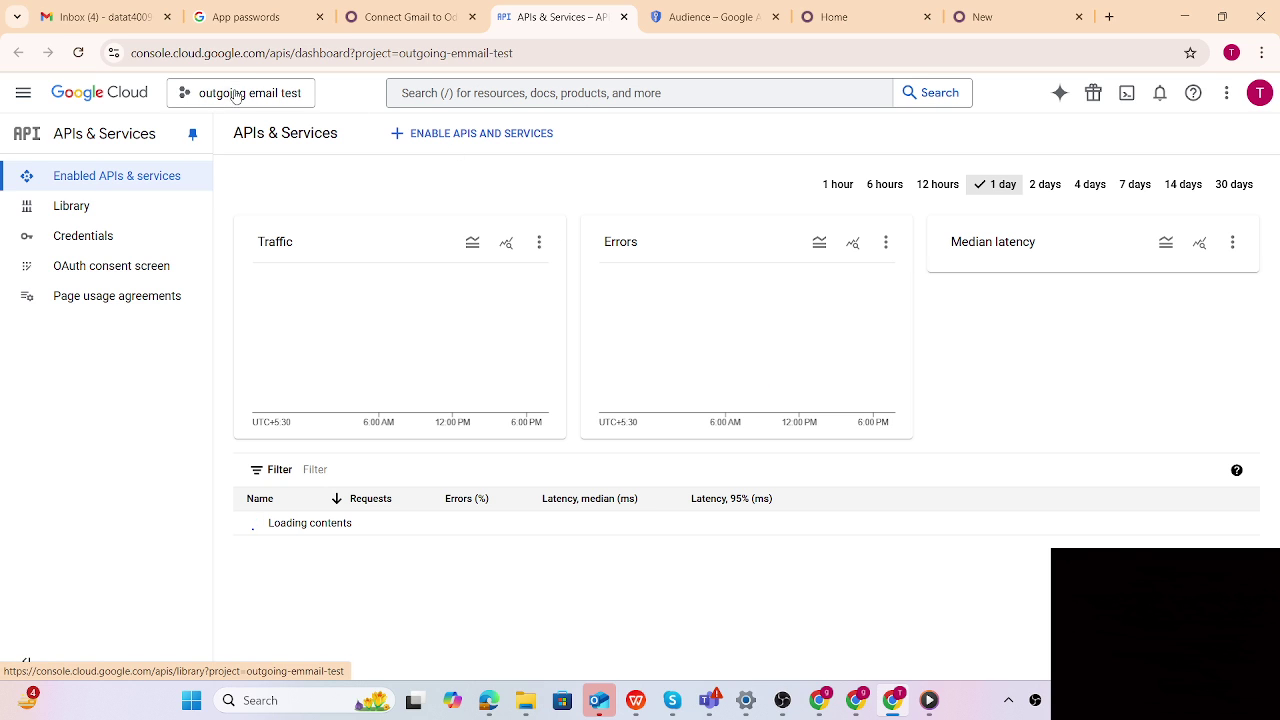
Create a Google Cloud project named 'pps test' and switch to it
left_click(243, 95)
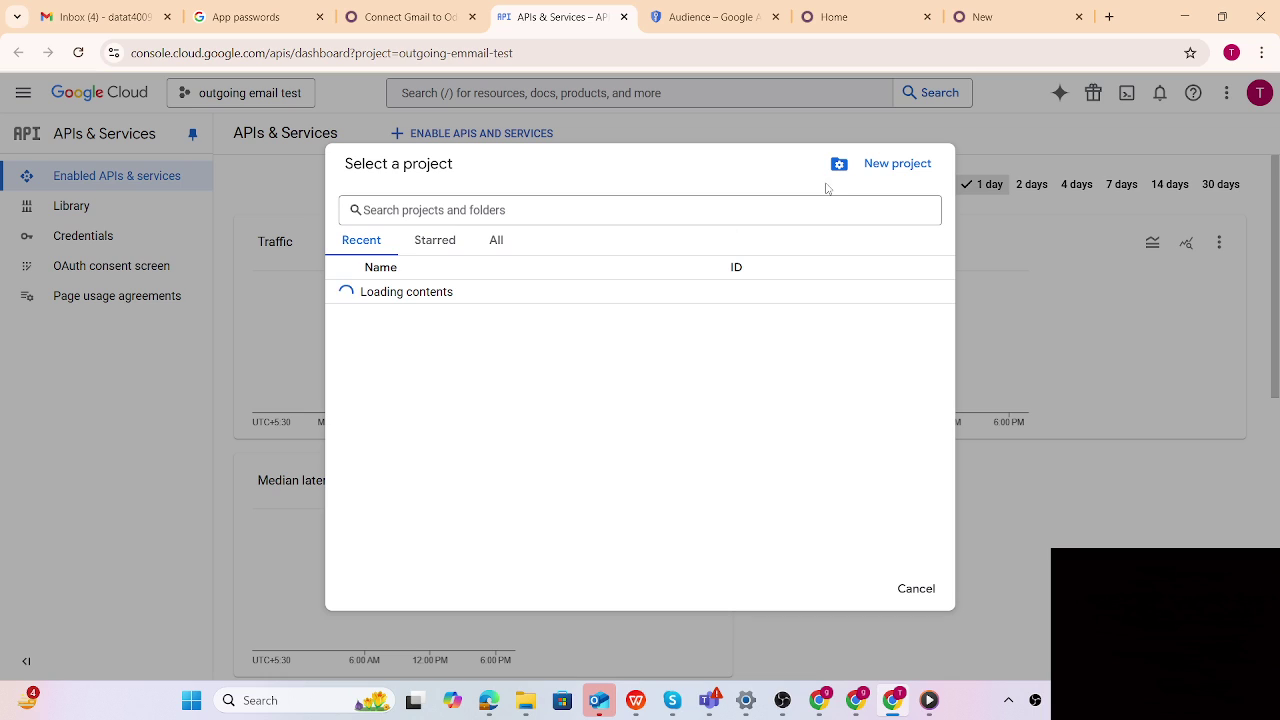
left_click(890, 163)
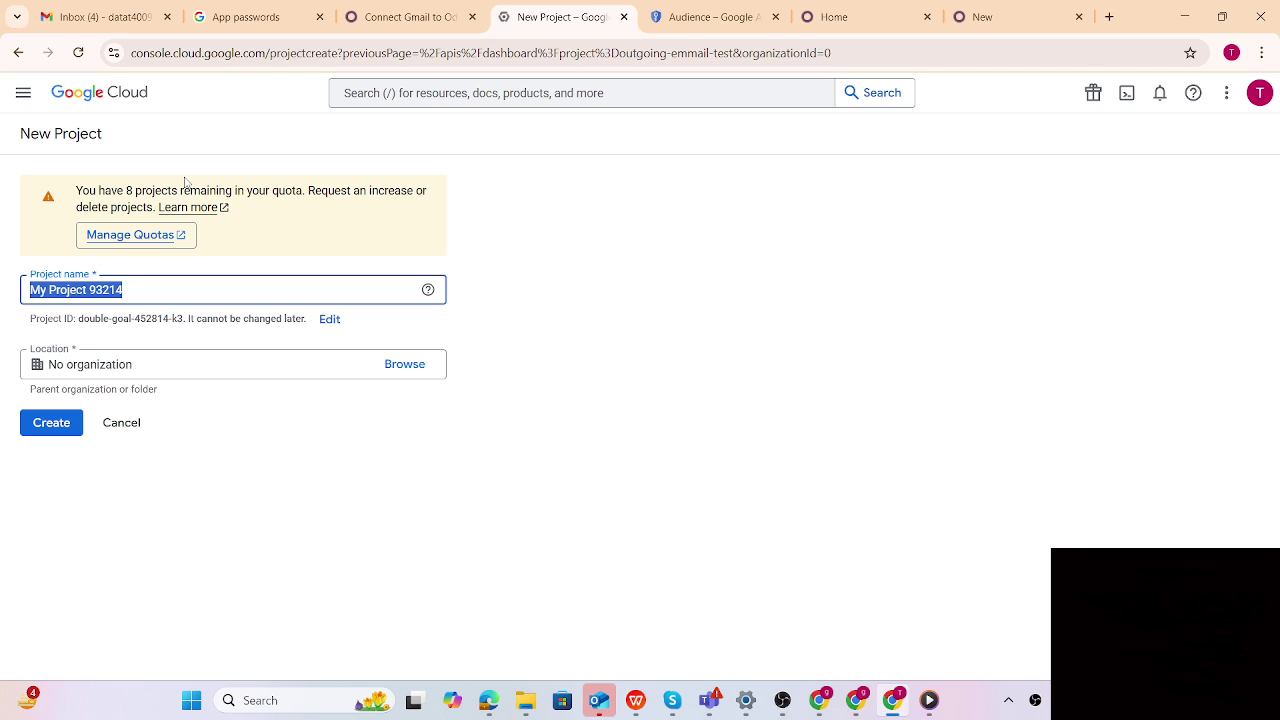
key("BackSpace")
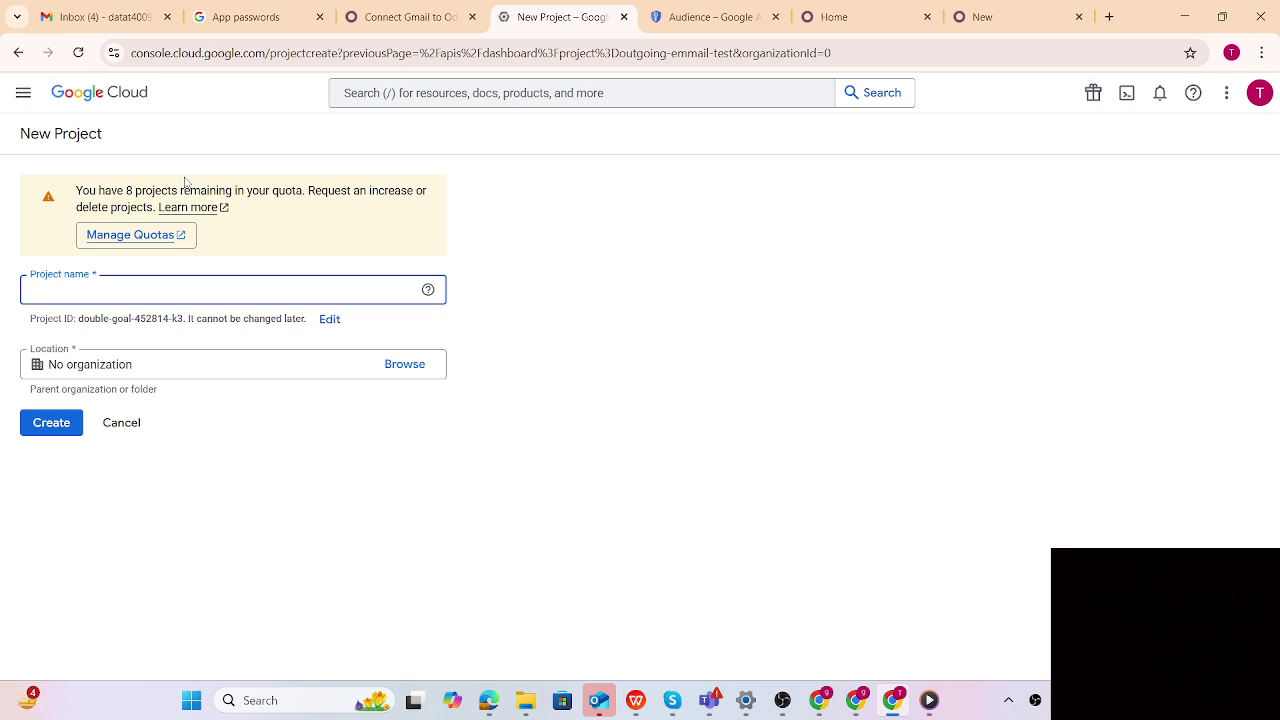
type("pps test")
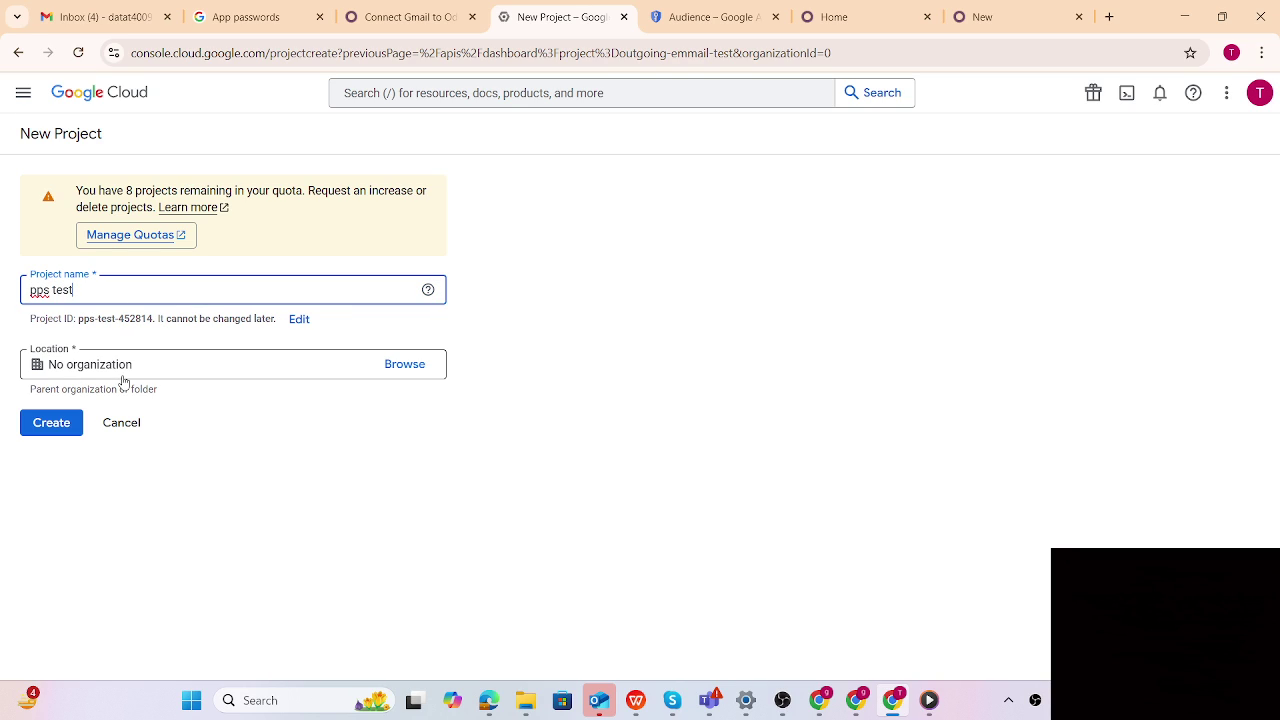
left_click(50, 428)
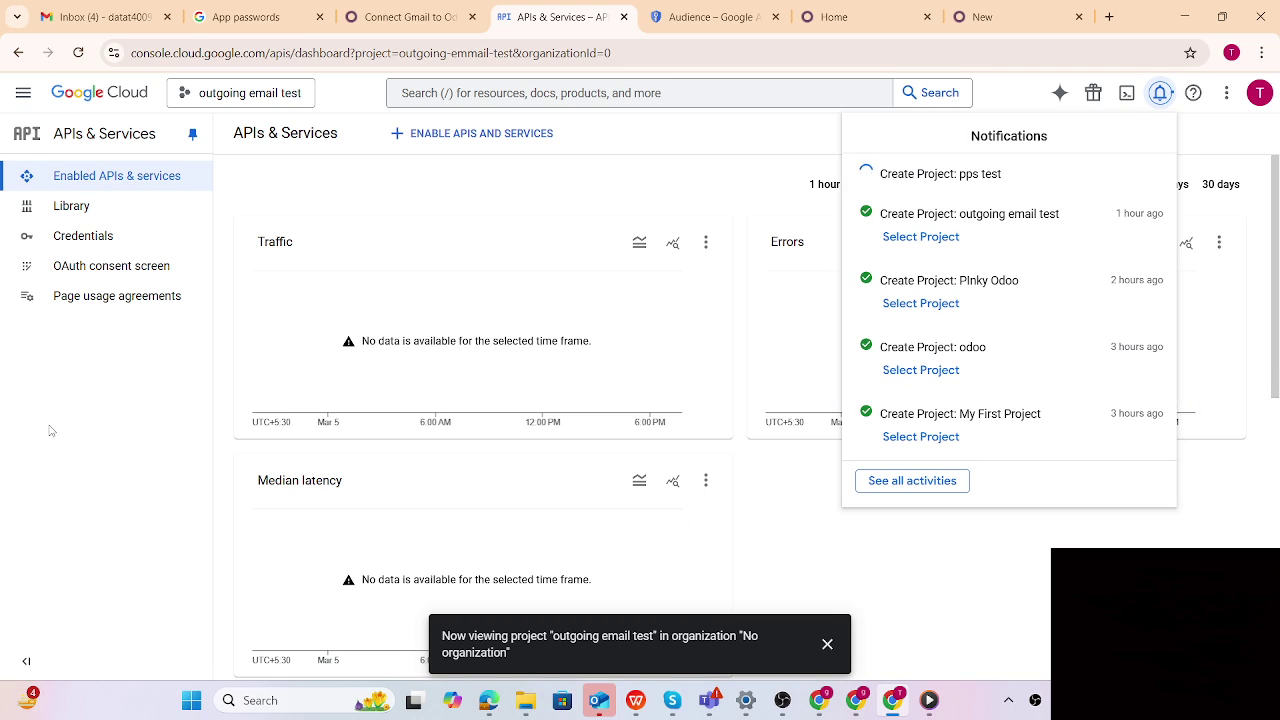
left_click(957, 180)
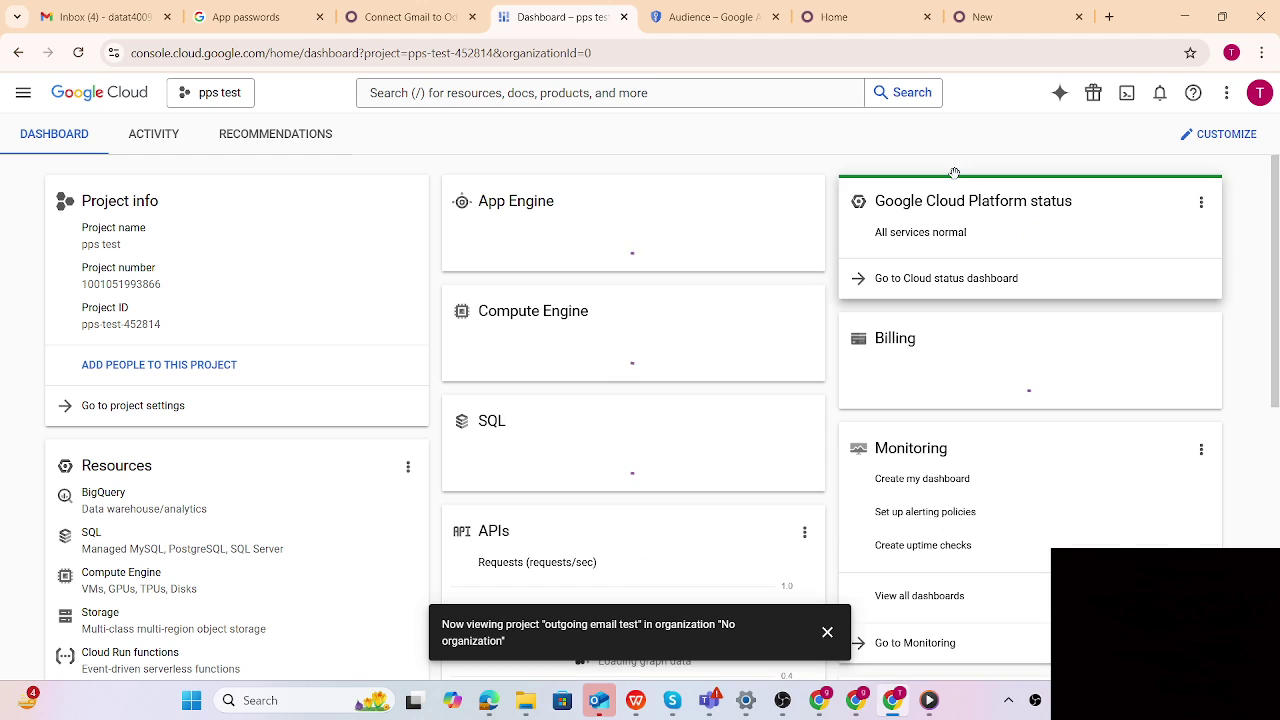
Start the OAuth consent screen setup for the pps test project under APIs & Services
left_click(23, 92)
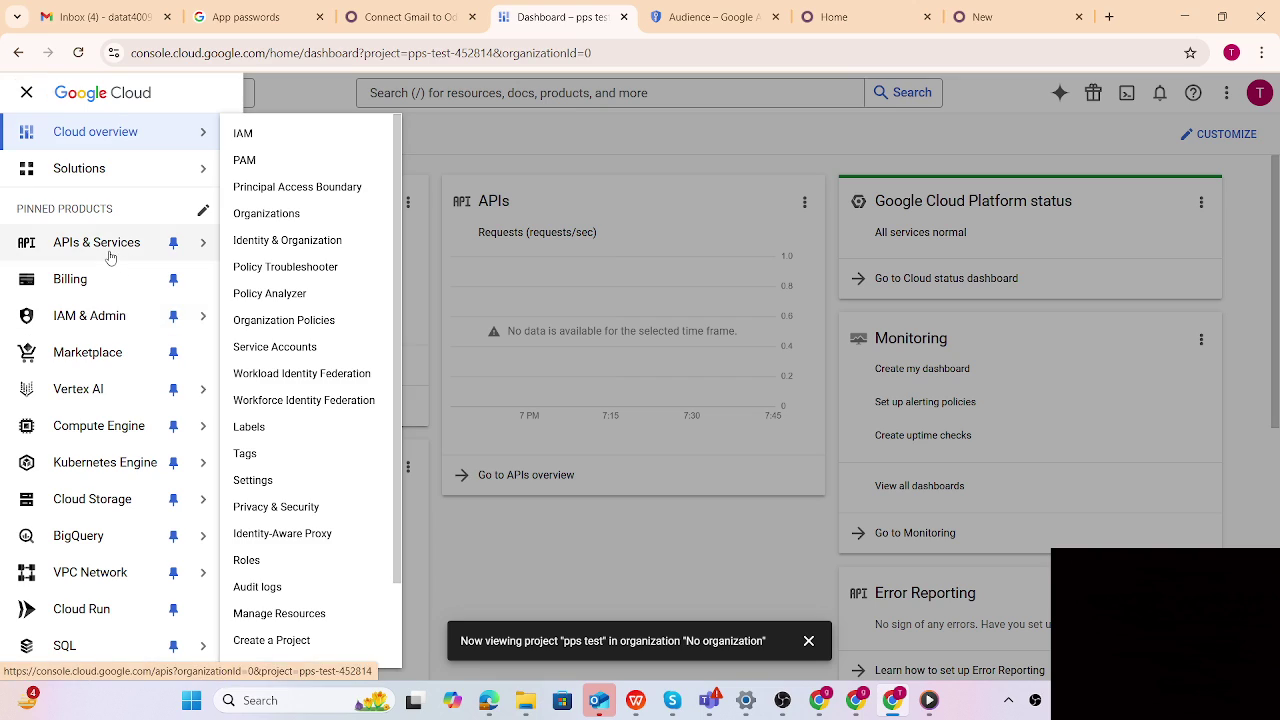
left_click(108, 250)
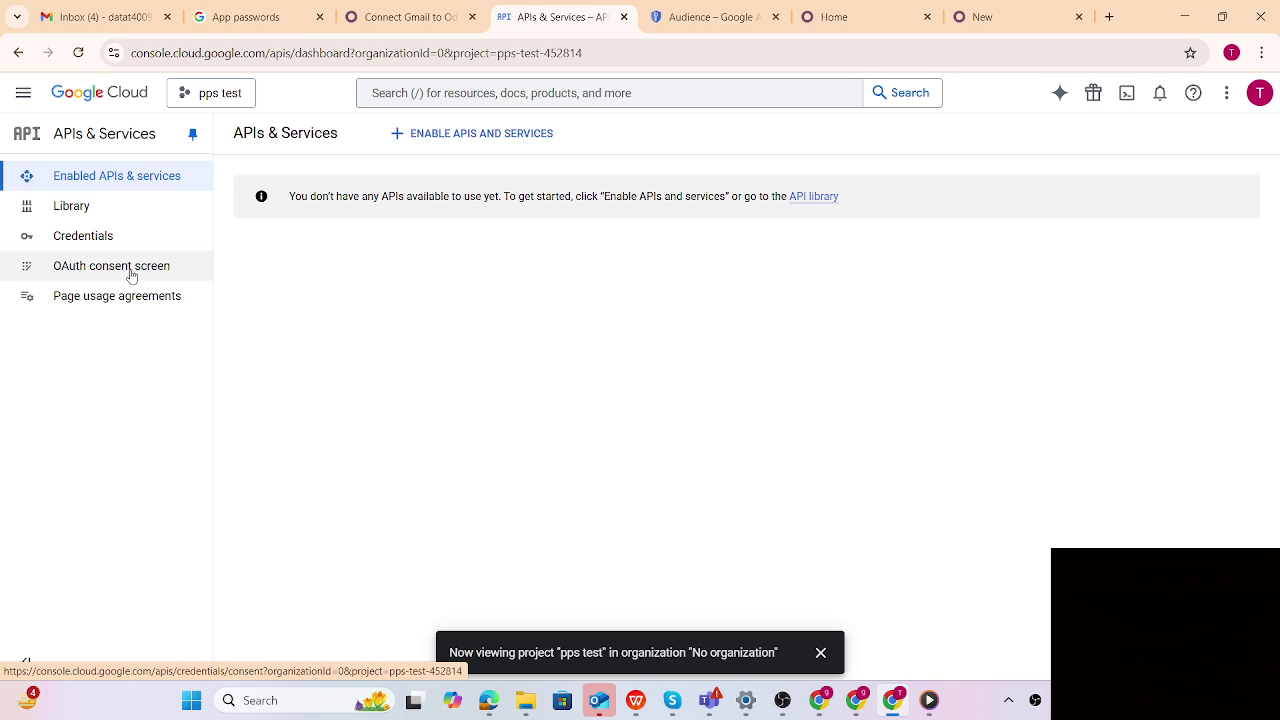
left_click(135, 270)
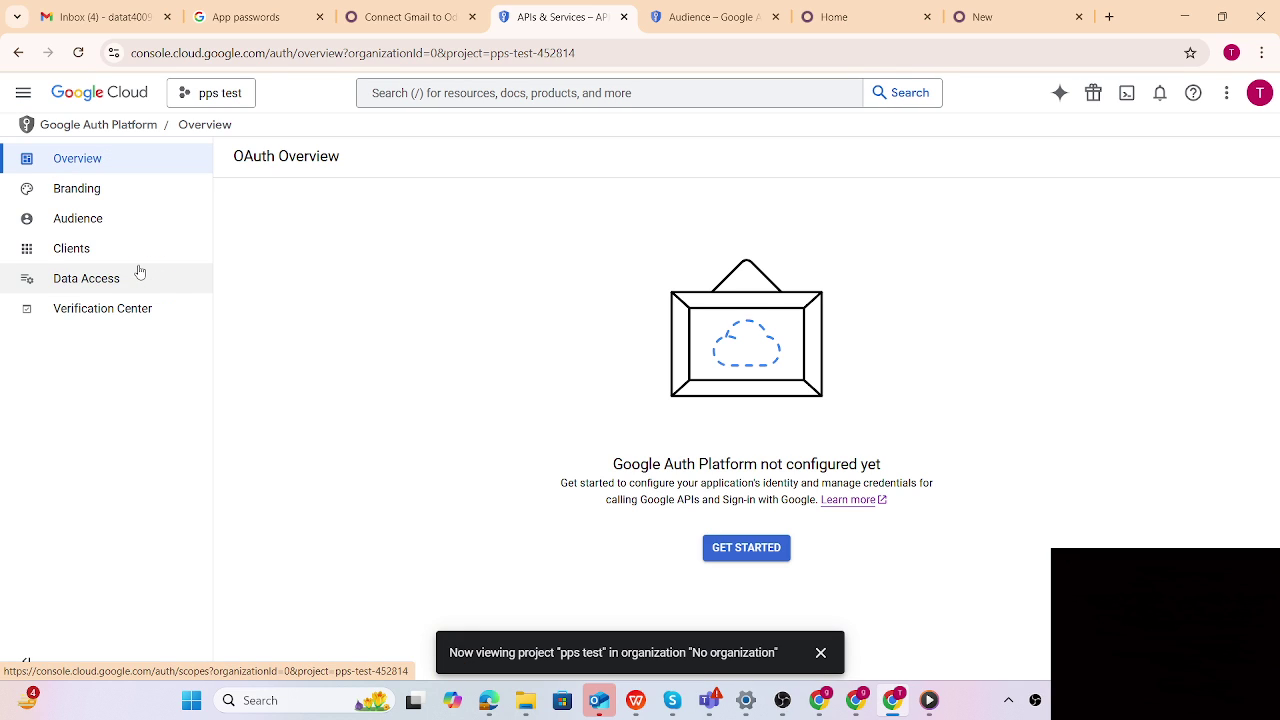
left_click(748, 556)
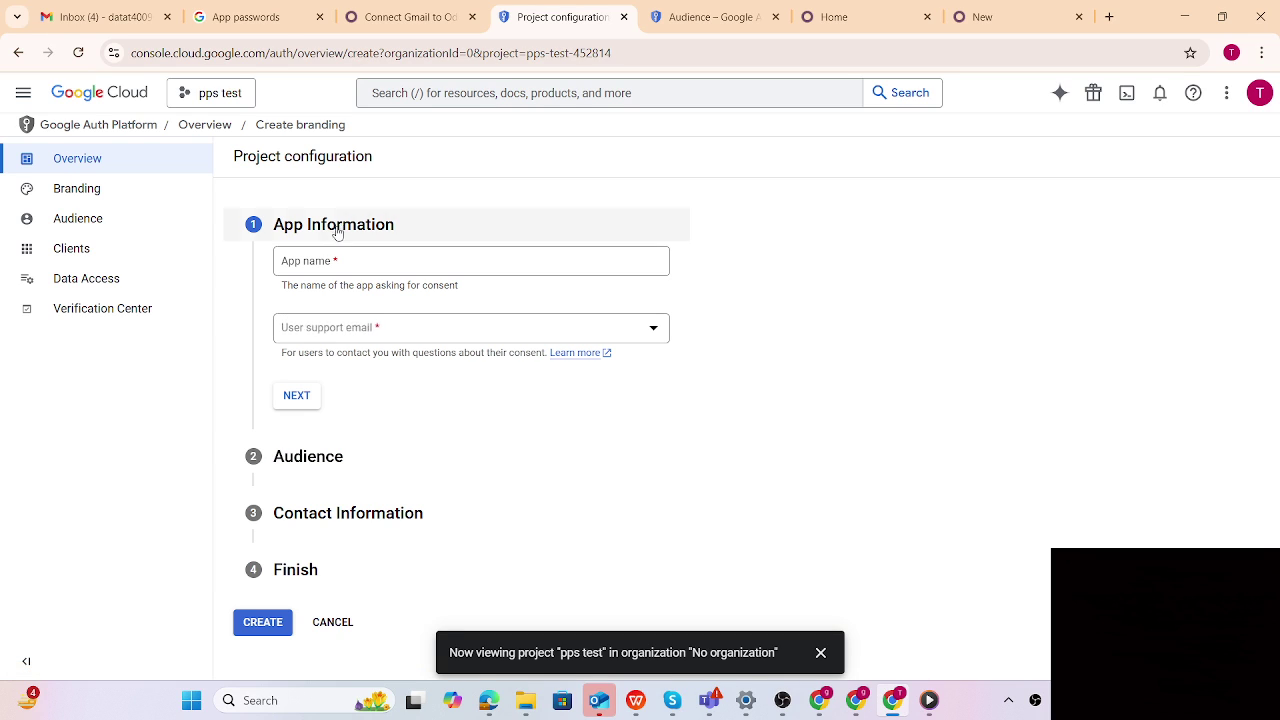
Name the app 'pps test', pick the account's support e-mail, and set the audience to External
left_click(325, 261)
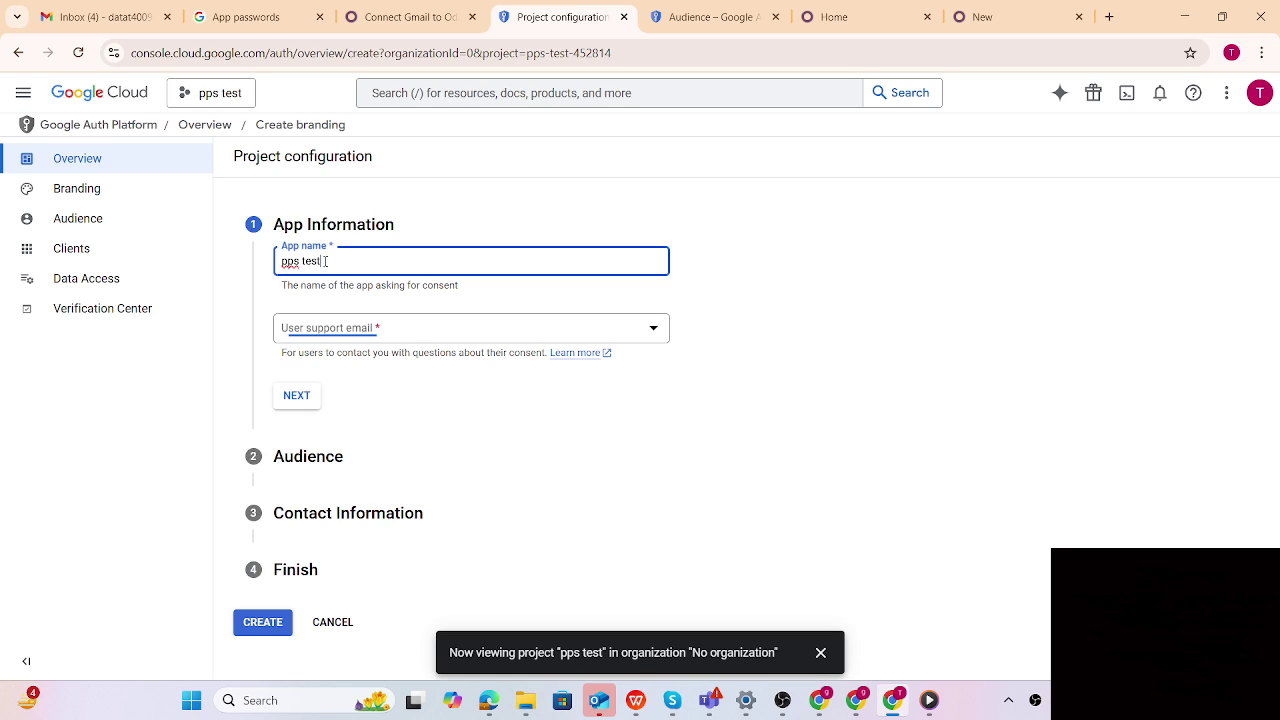
left_click(333, 328)
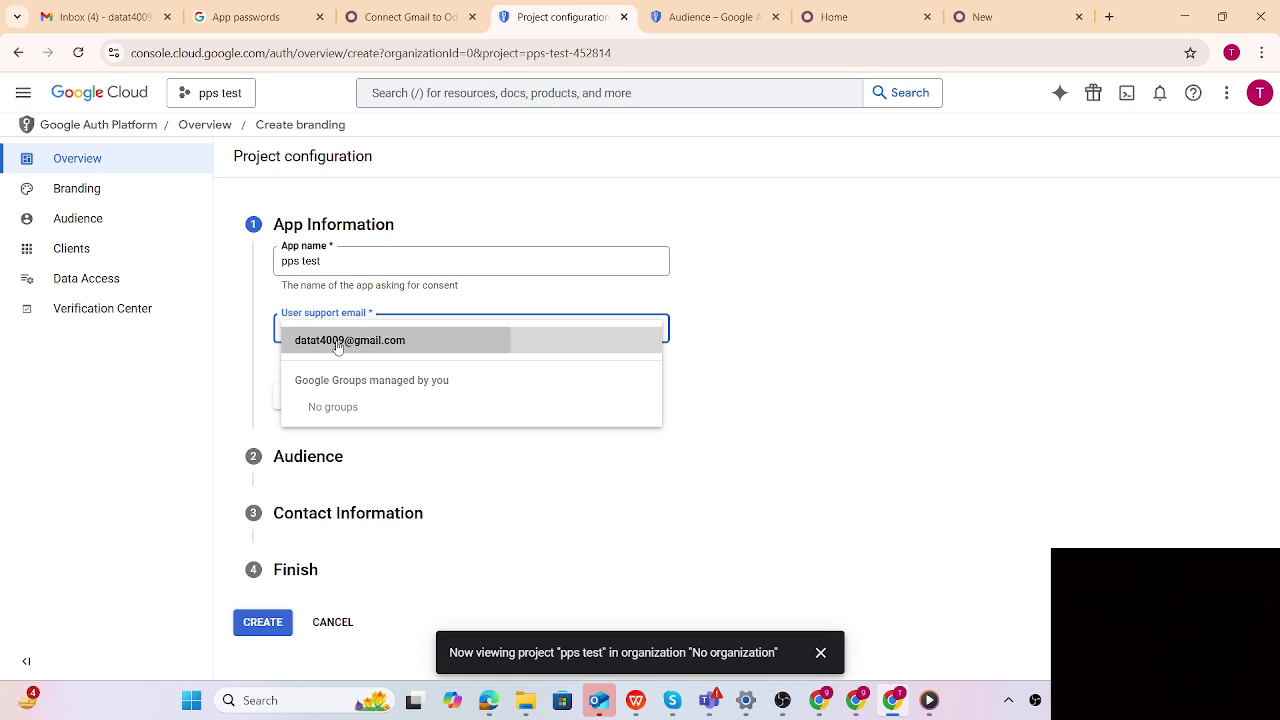
left_click(336, 340)
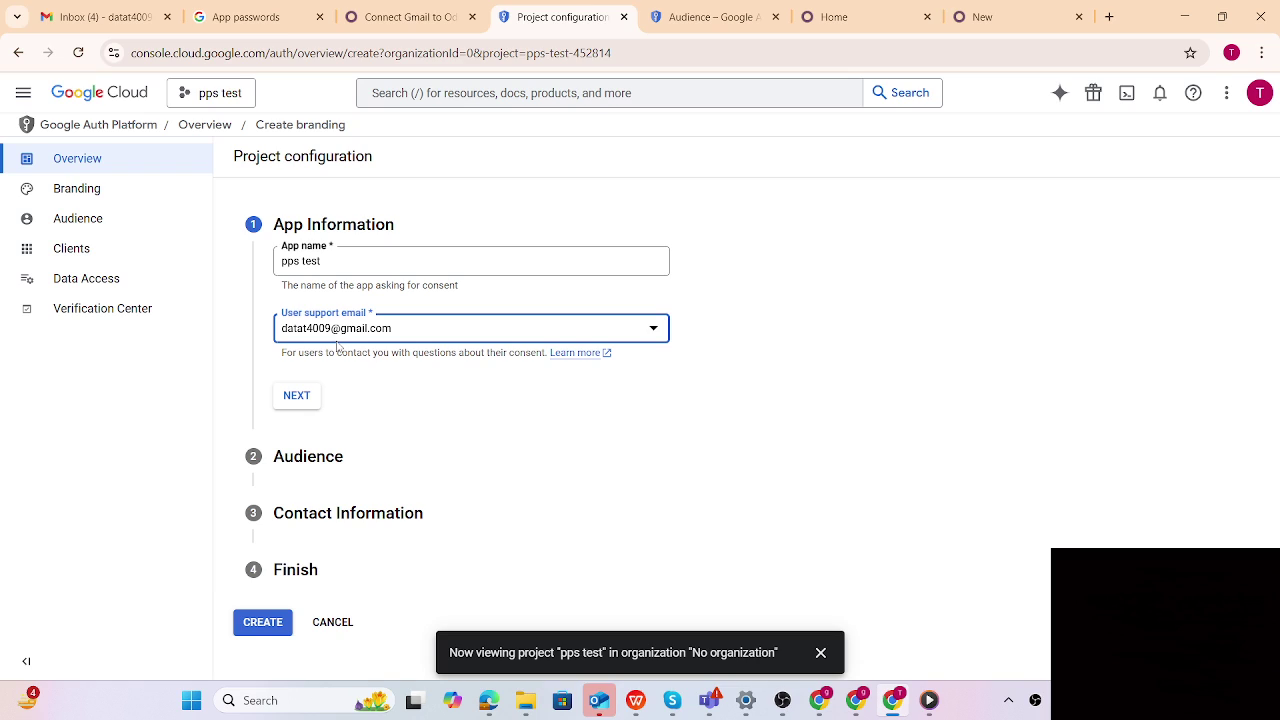
left_click(307, 404)
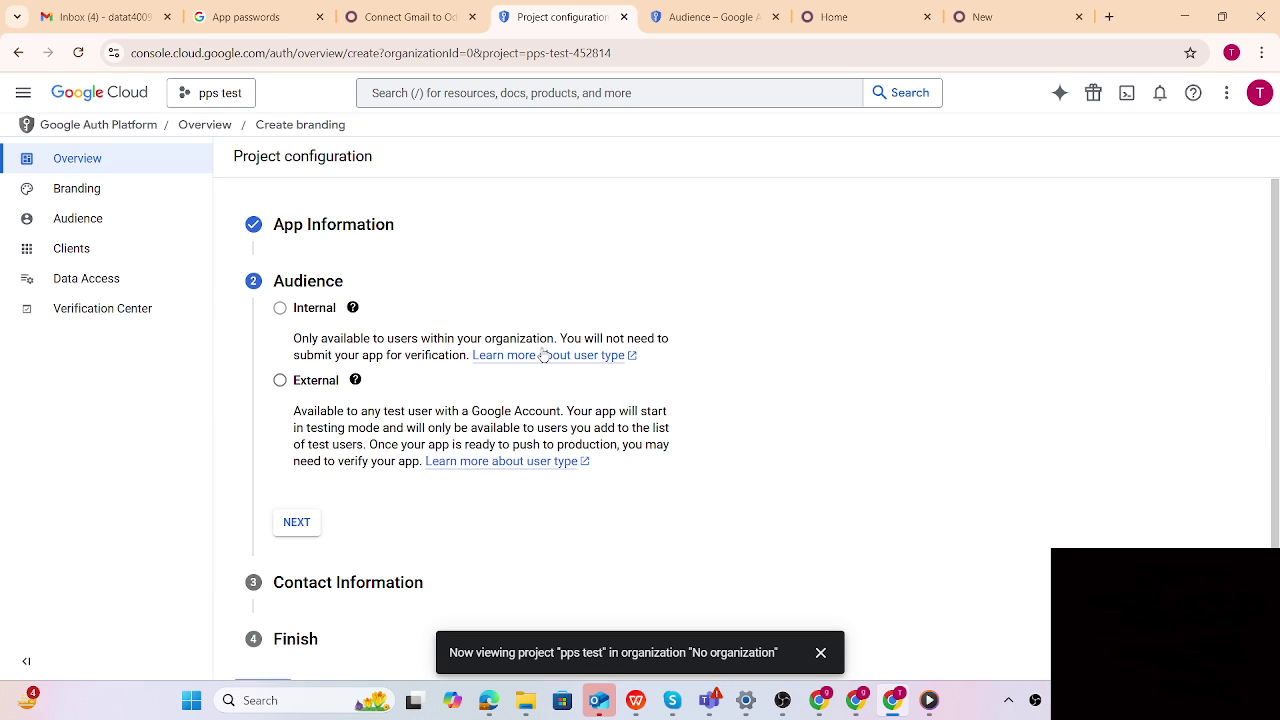
left_click(281, 382)
scroll(290, 420, "down", 1)
left_click(296, 505)
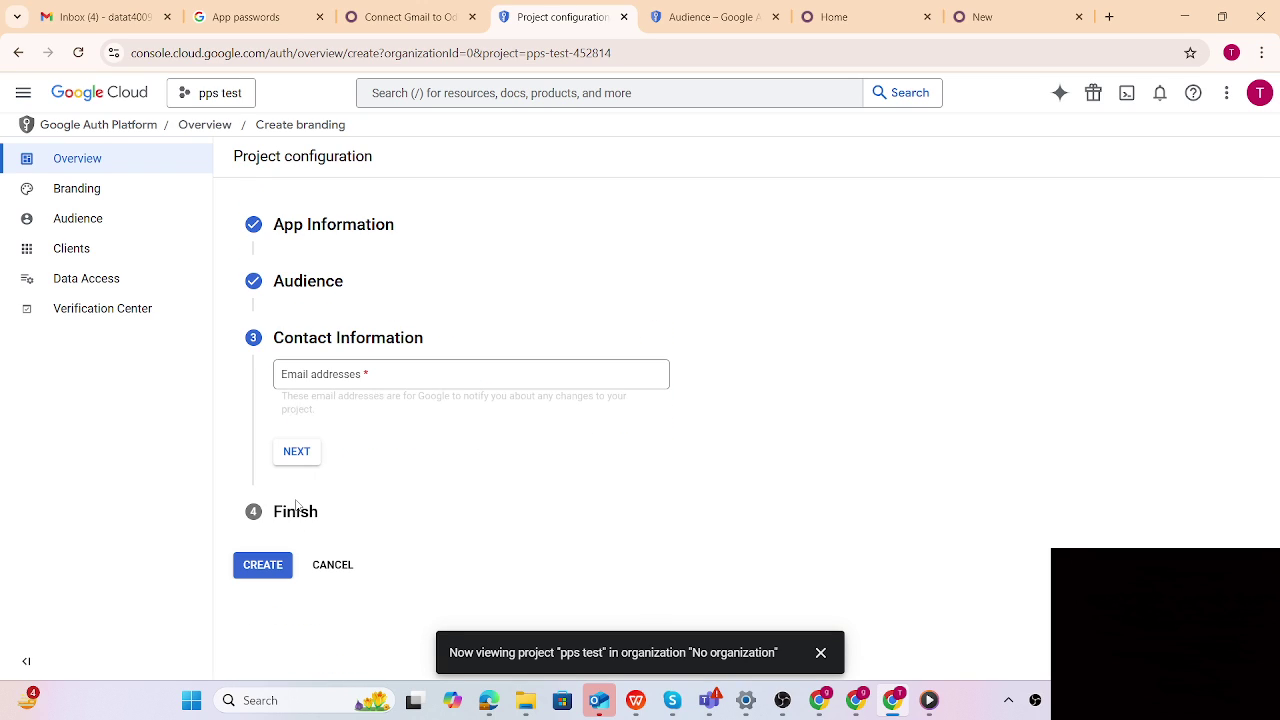
Add the account's contact e-mail, accept the Google API user data policy, and create the configuration
left_click(321, 379)
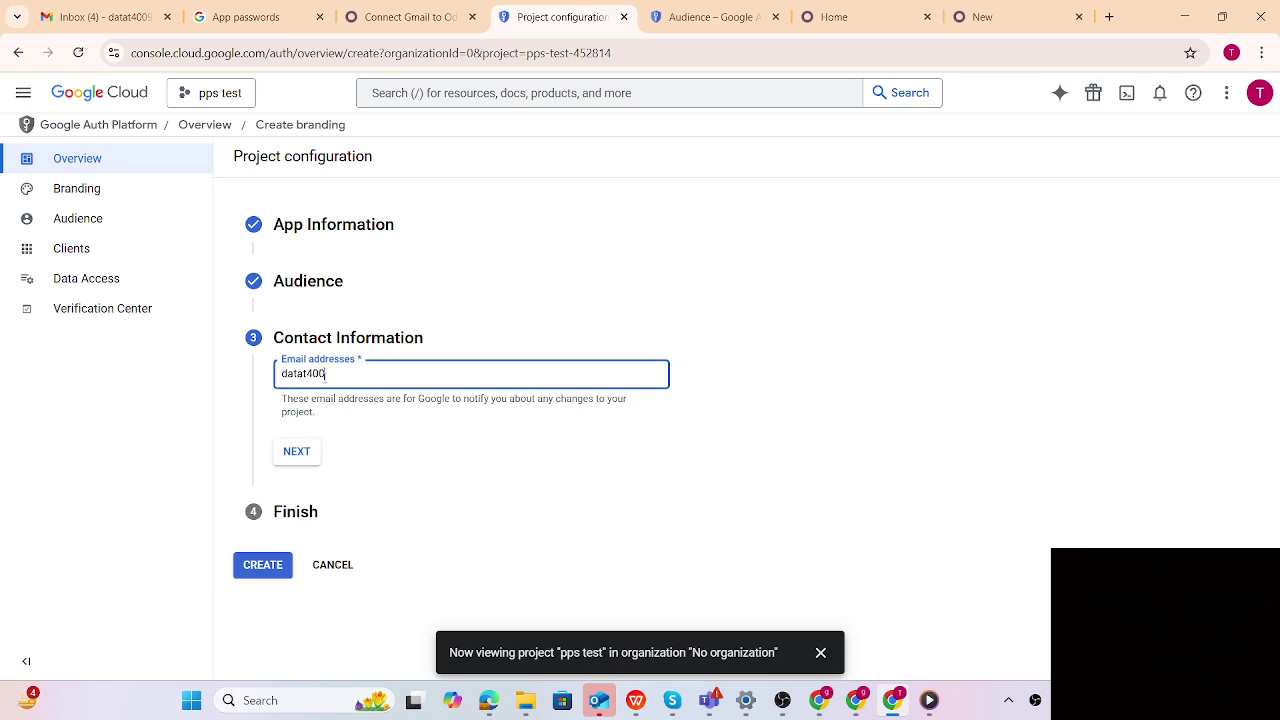
left_click(440, 458)
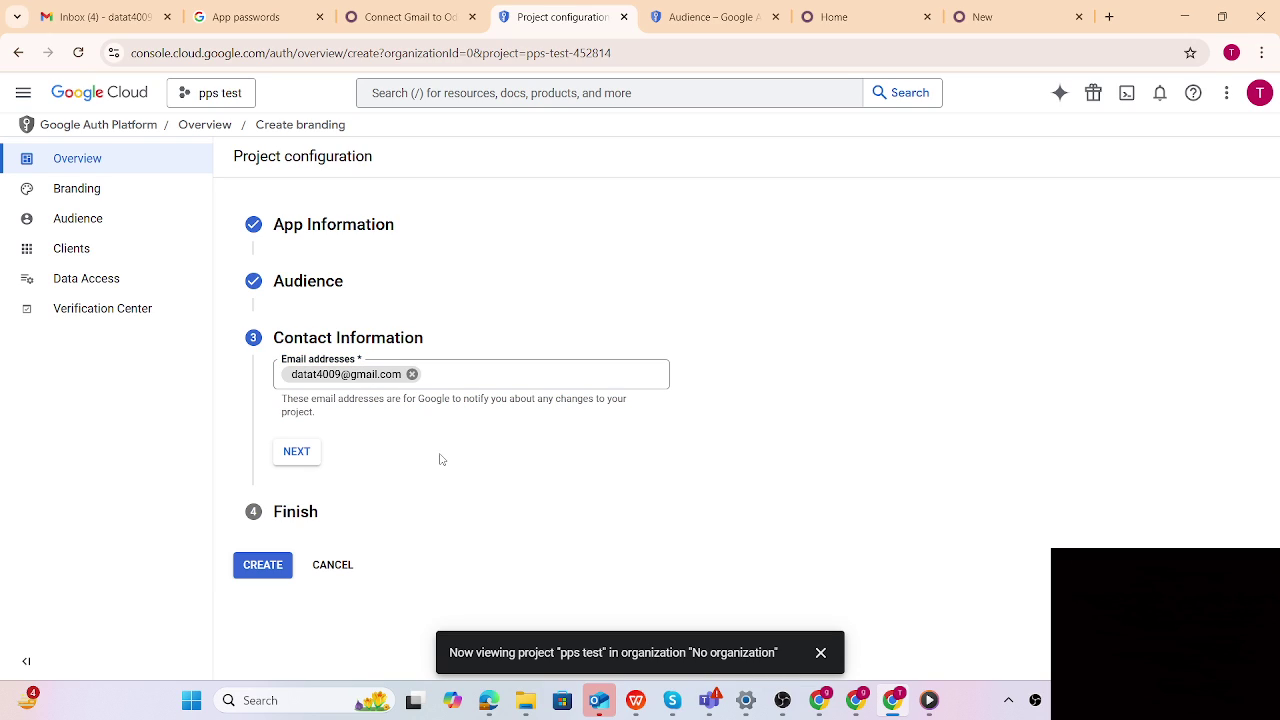
left_click(296, 452)
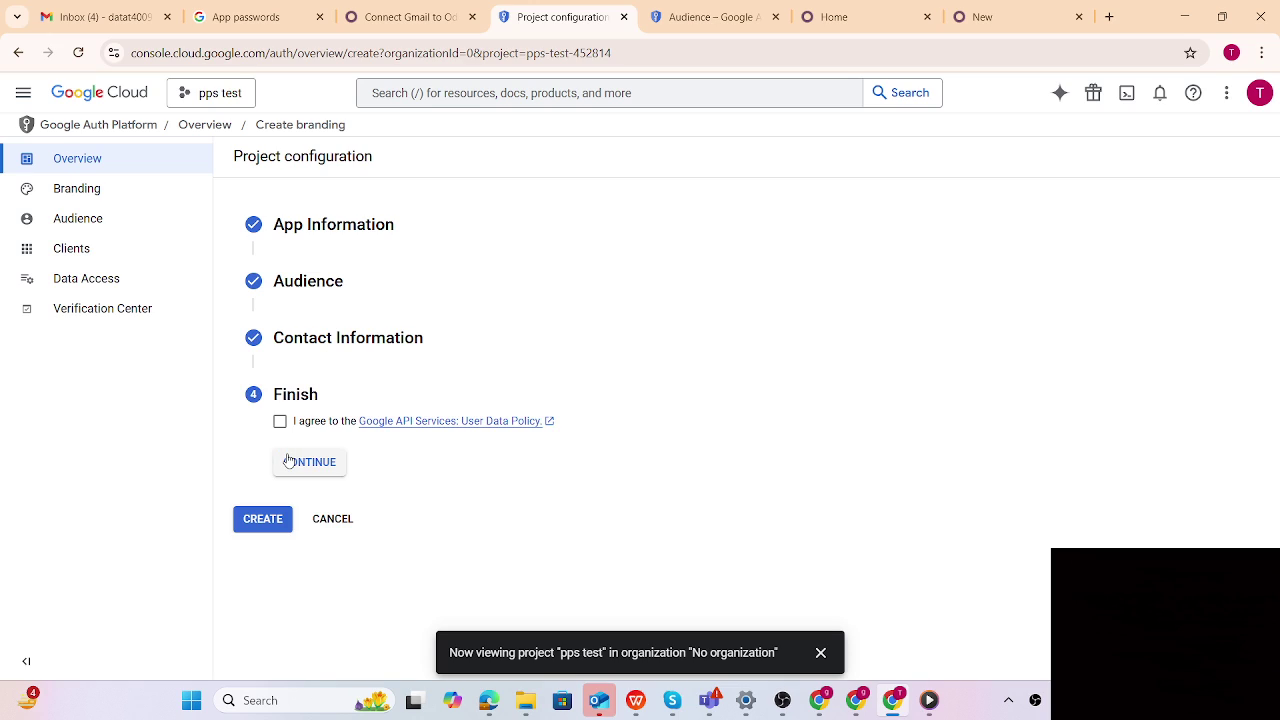
left_click(280, 421)
left_click(301, 465)
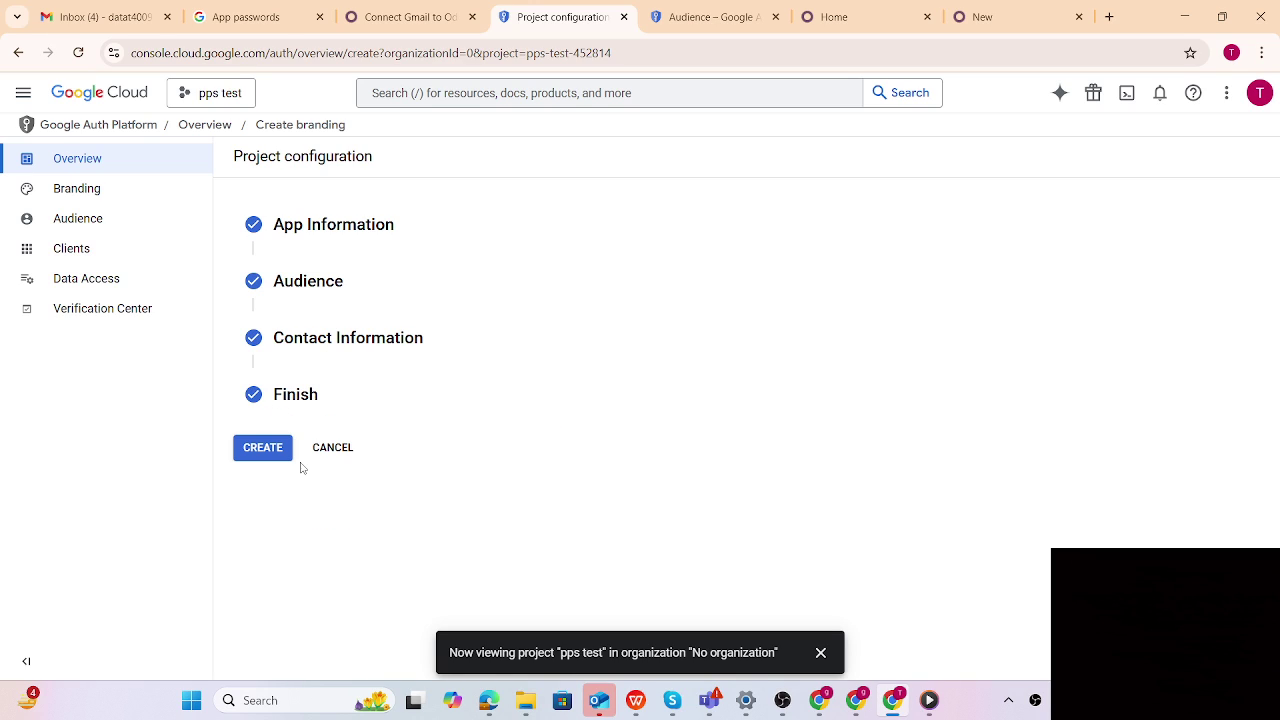
left_click(265, 450)
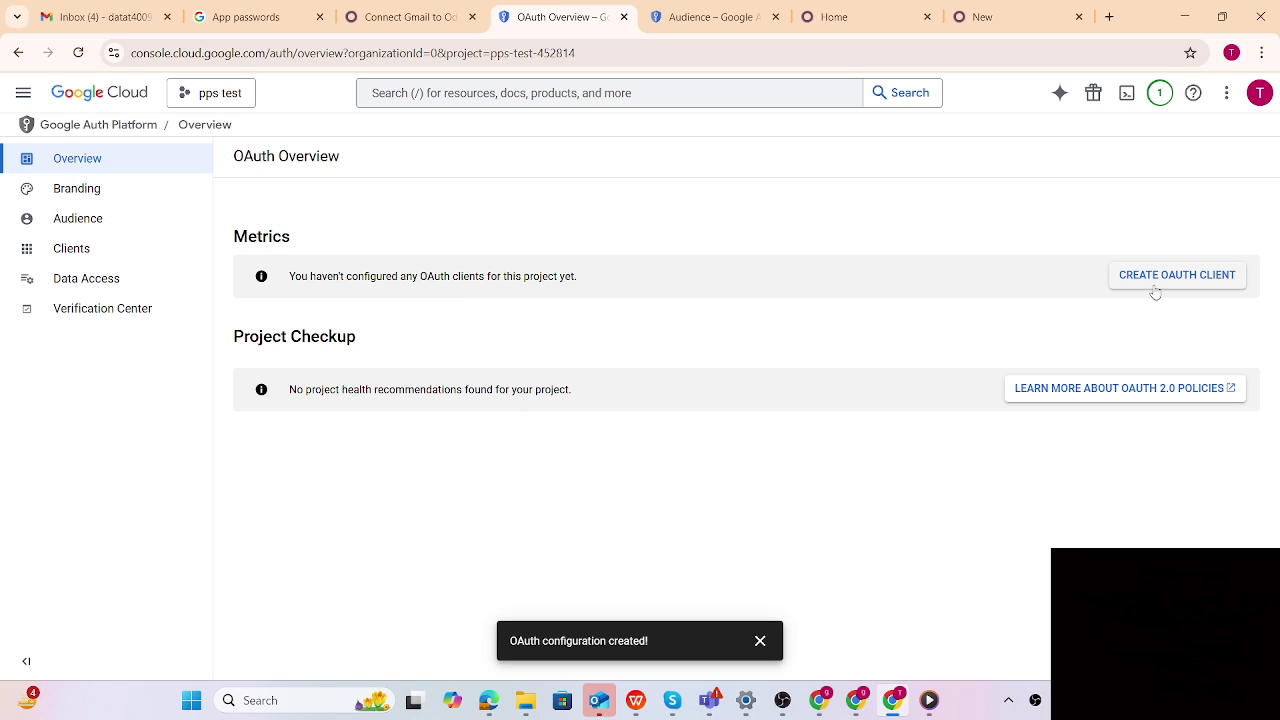
Start a new OAuth client of type Web application and add an authorized redirect URI entry
left_click(1186, 290)
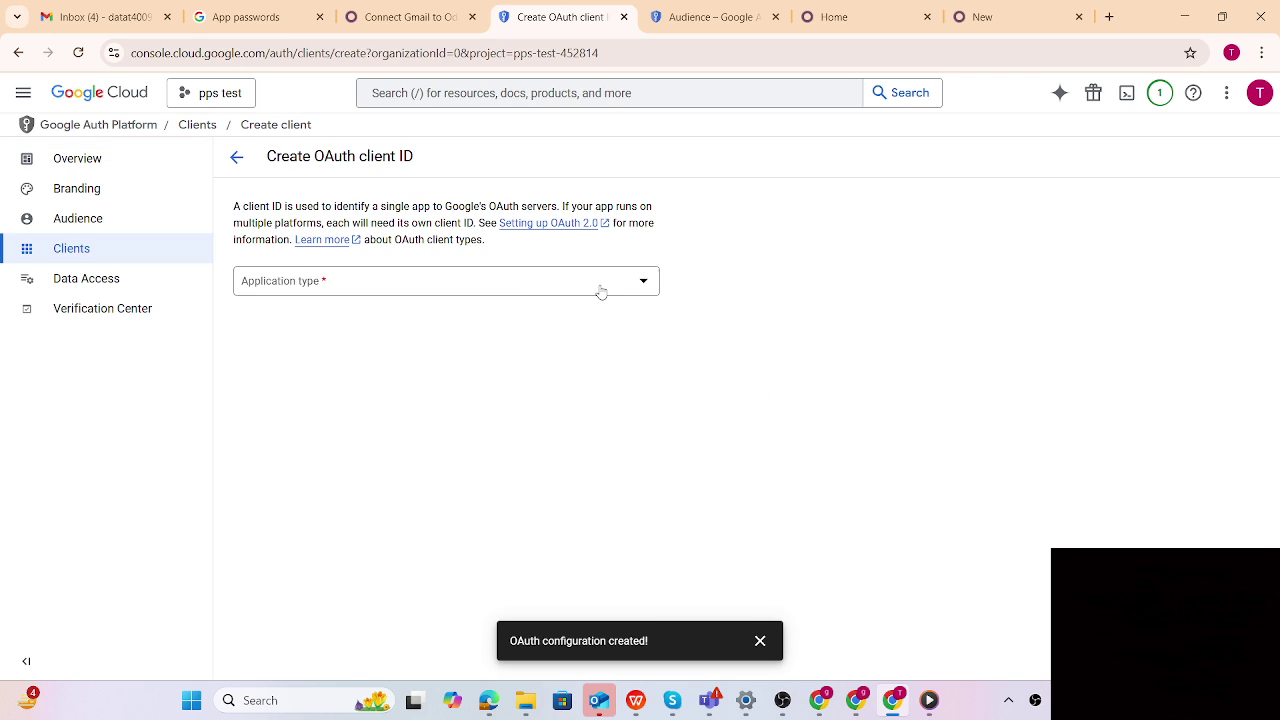
left_click(600, 290)
left_click(353, 293)
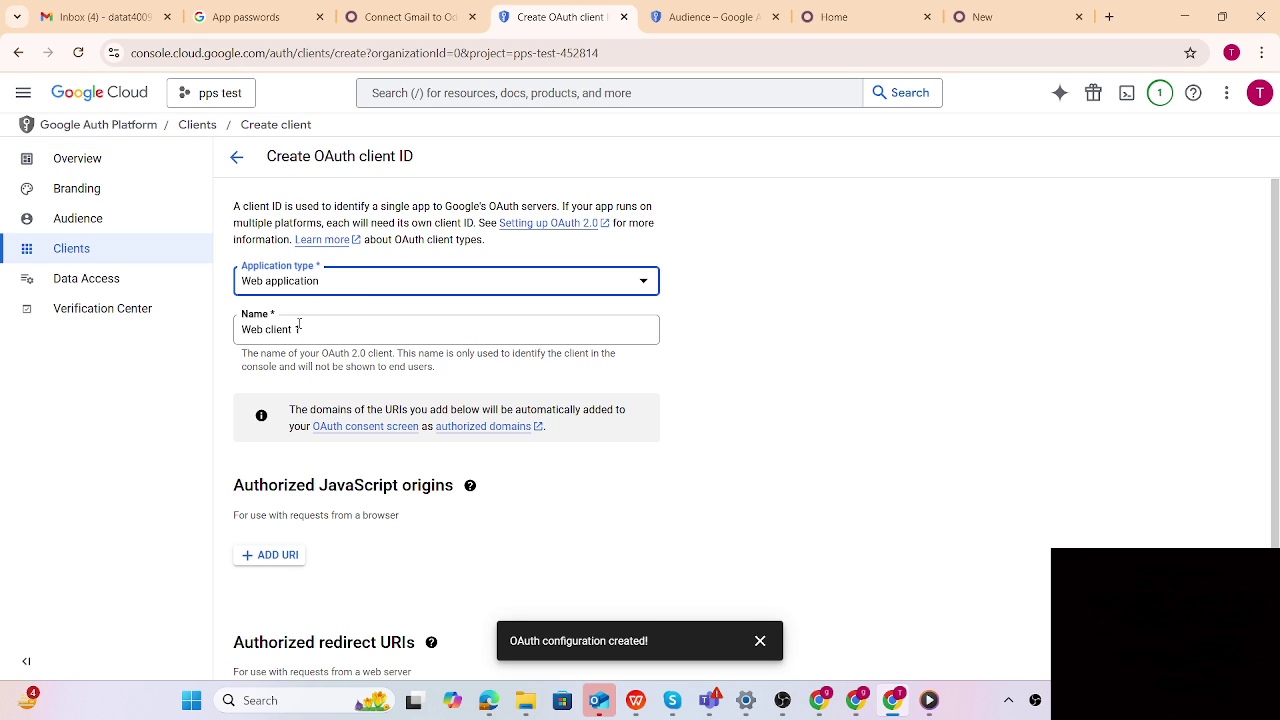
scroll(408, 351, "down", 2)
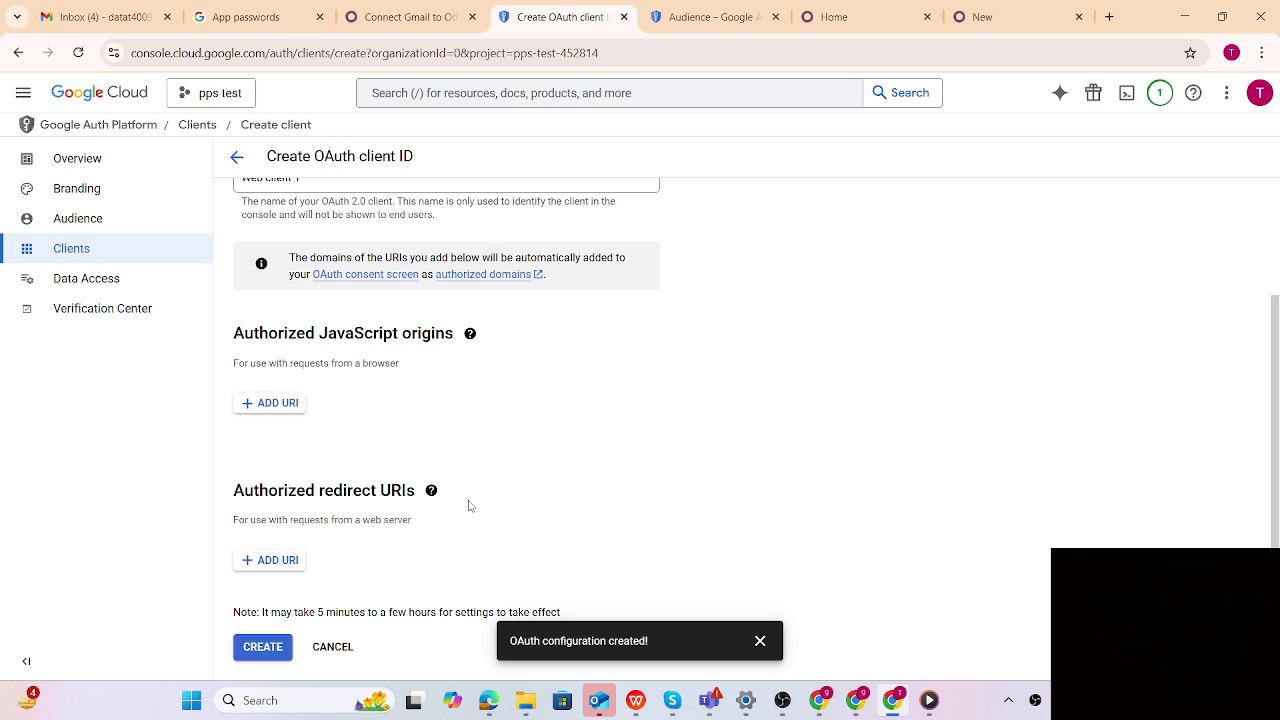
left_click(266, 565)
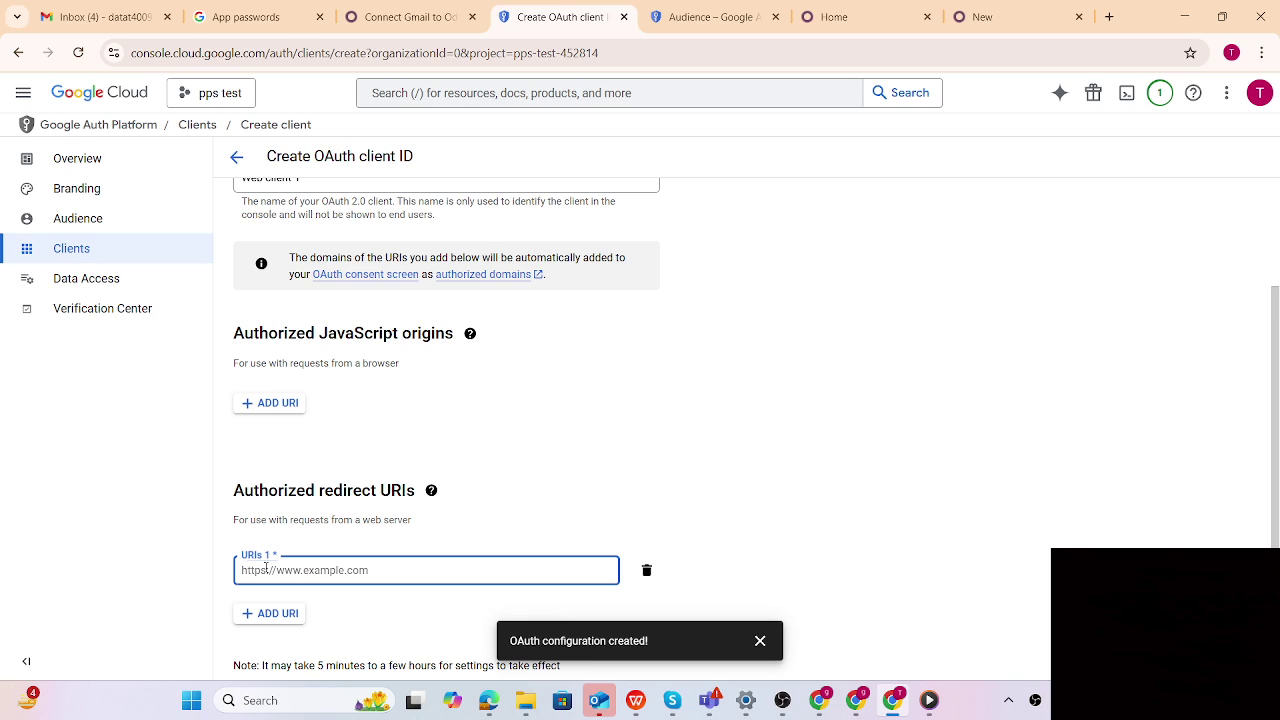
left_click(838, 16)
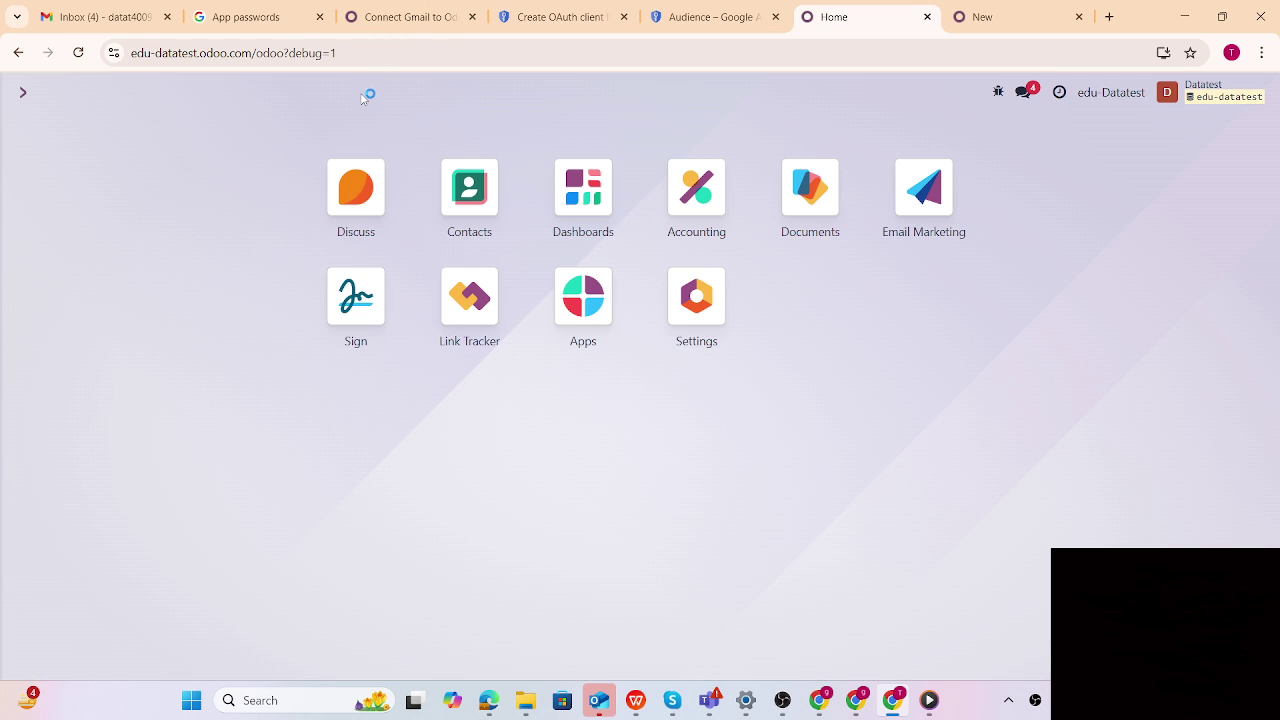
left_click_drag(137, 47, 130, 53)
key("ctrl+c")
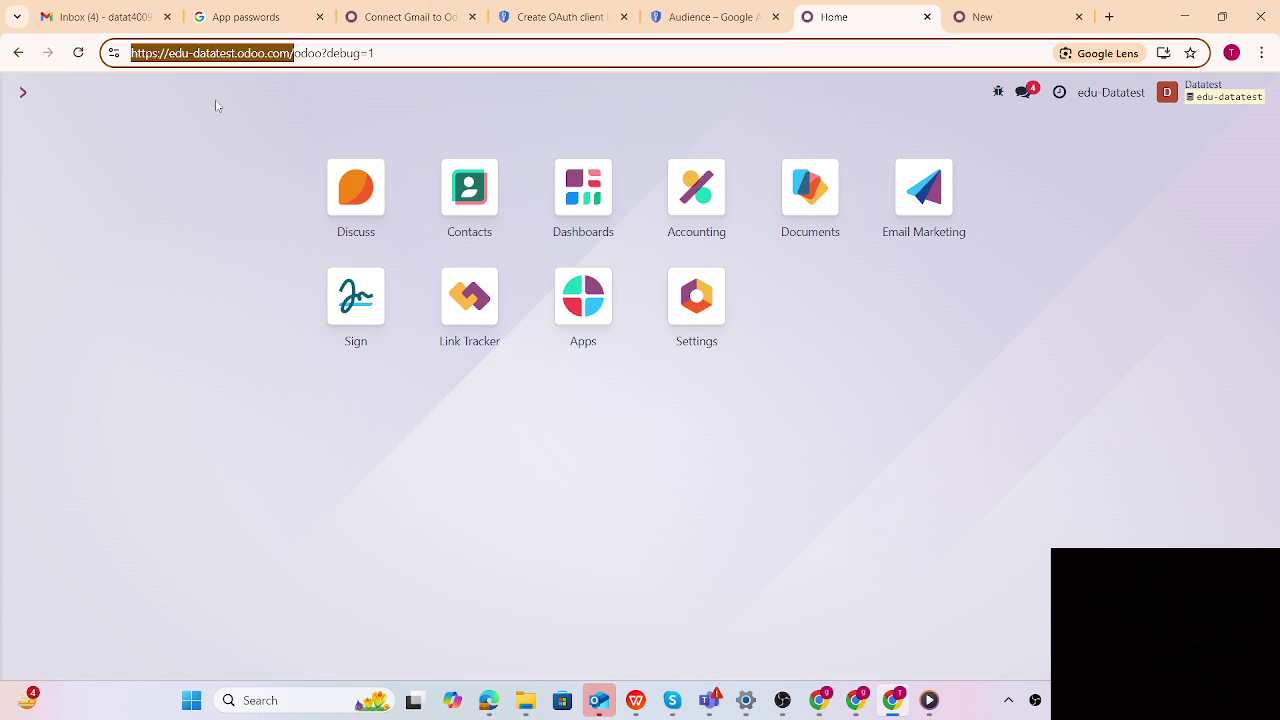
left_click(540, 17)
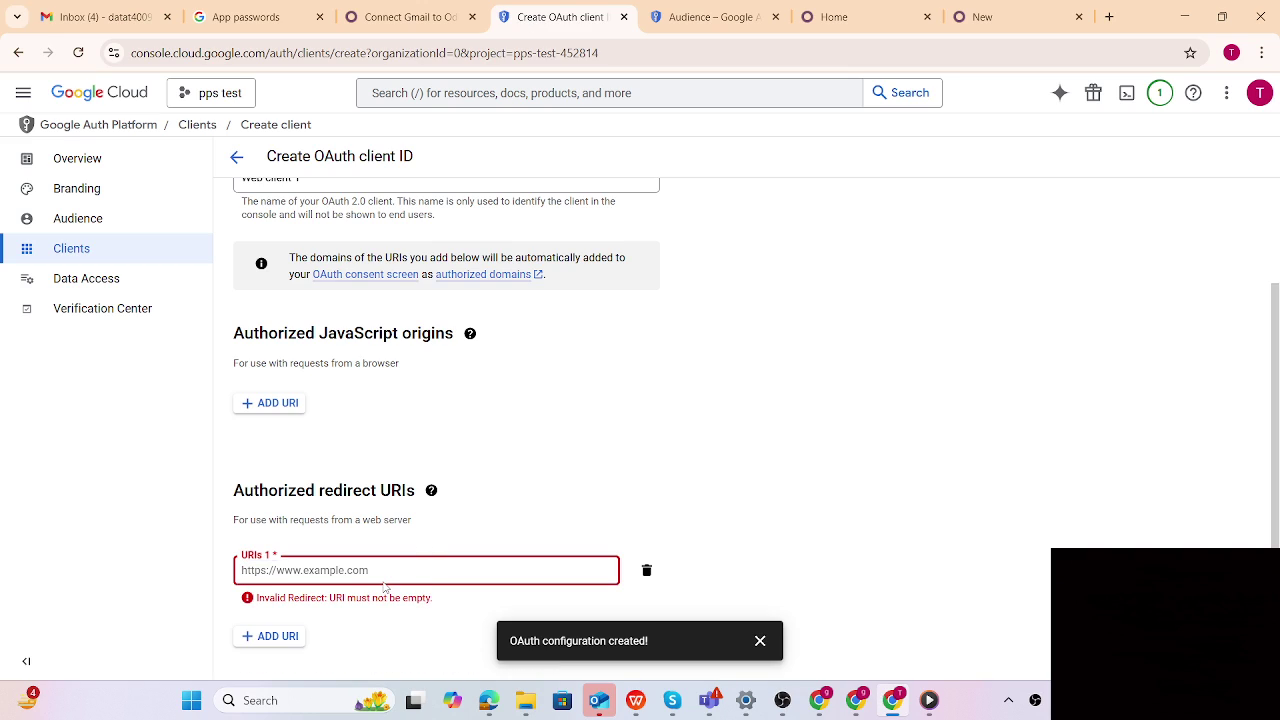
key("ctrl+v")
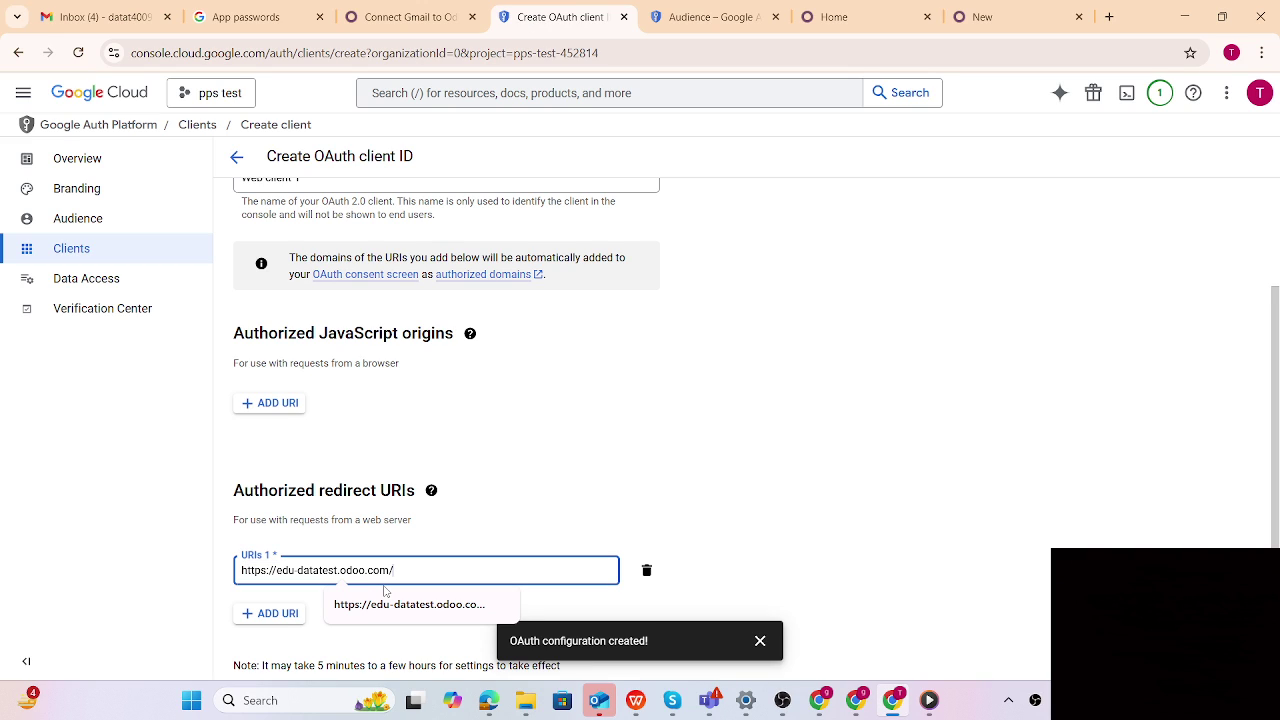
Append google_gmail/confirm from the Odoo guide to the redirect URI and create the client
left_click(410, 17)
scroll(621, 324, "down", 7)
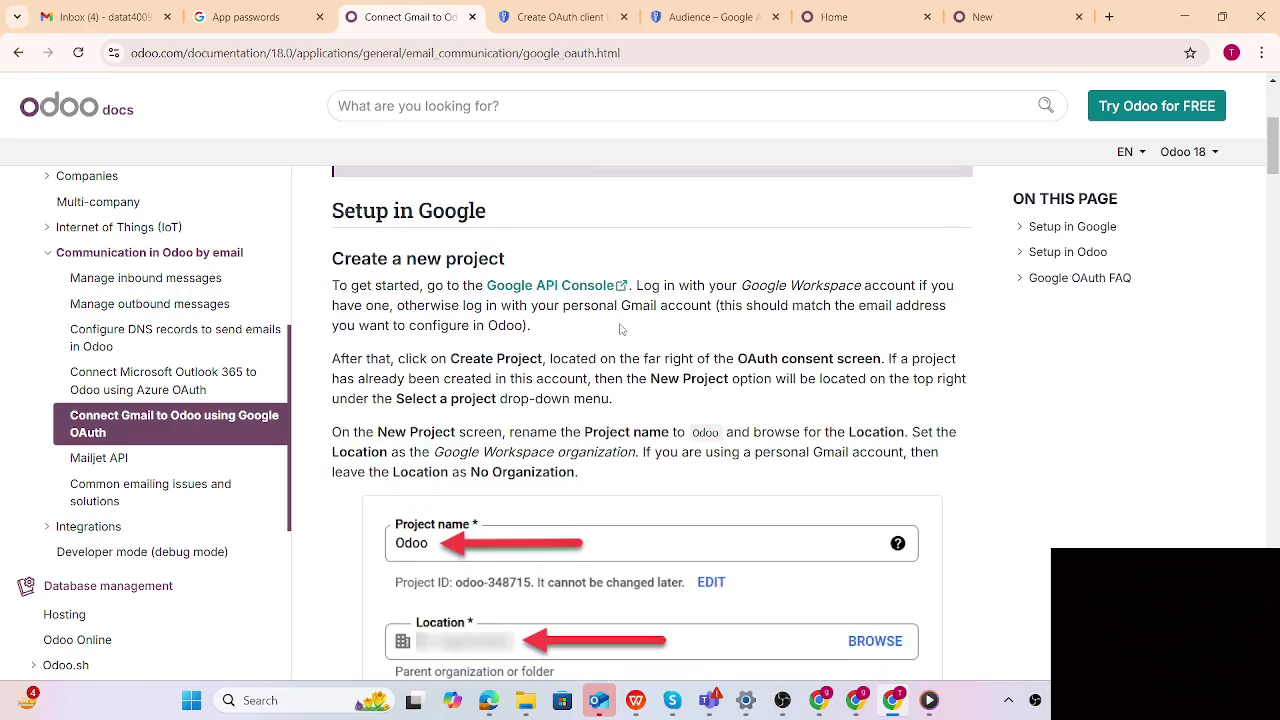
scroll(621, 324, "down", 10)
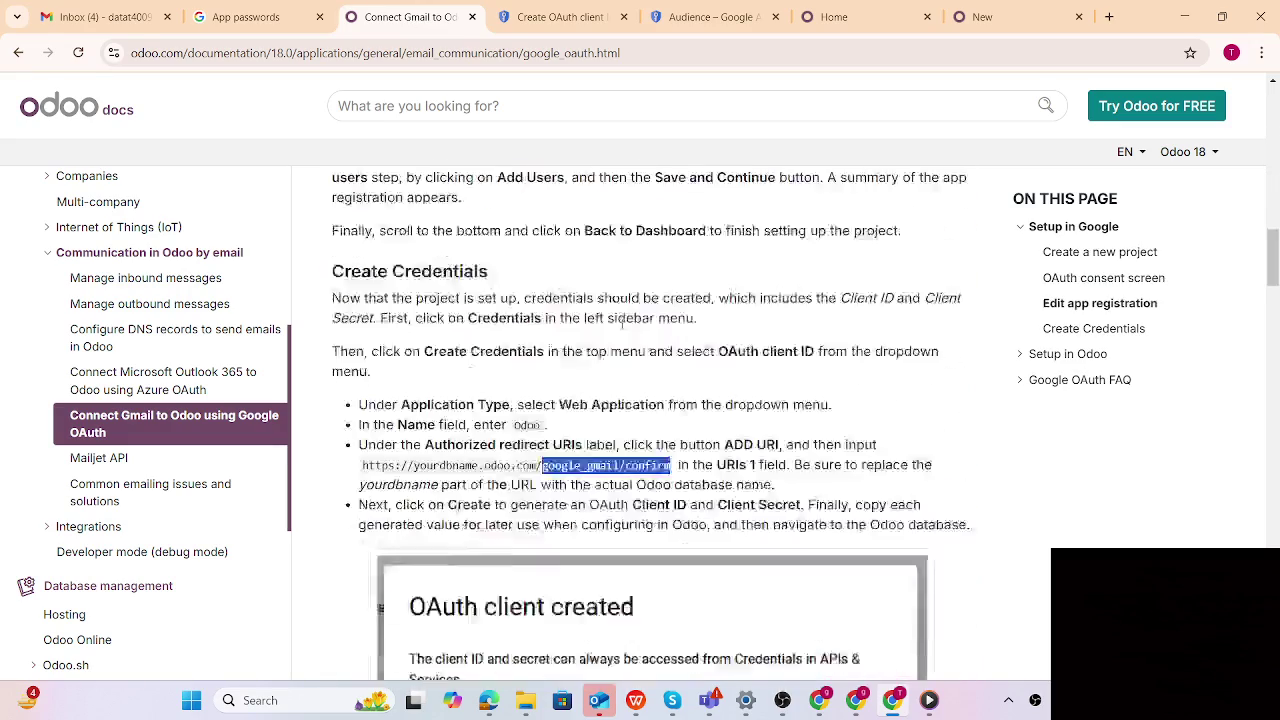
right_click(614, 421)
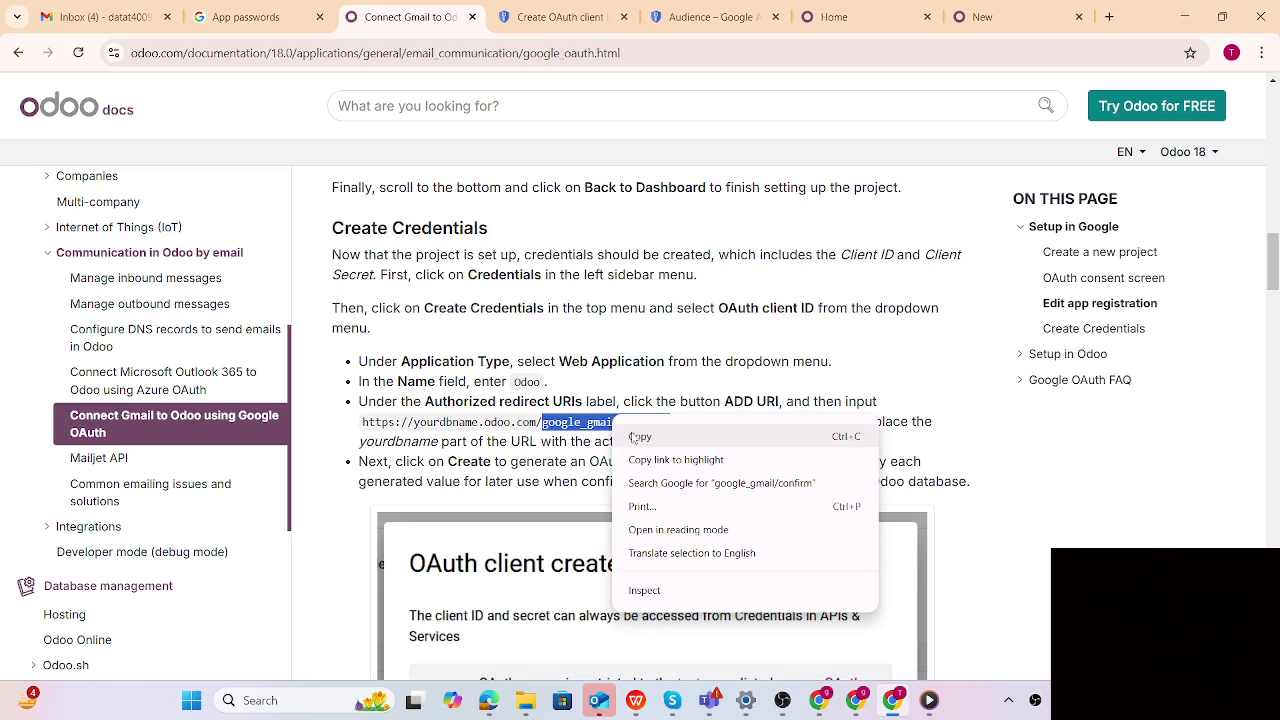
left_click(636, 438)
left_click(838, 17)
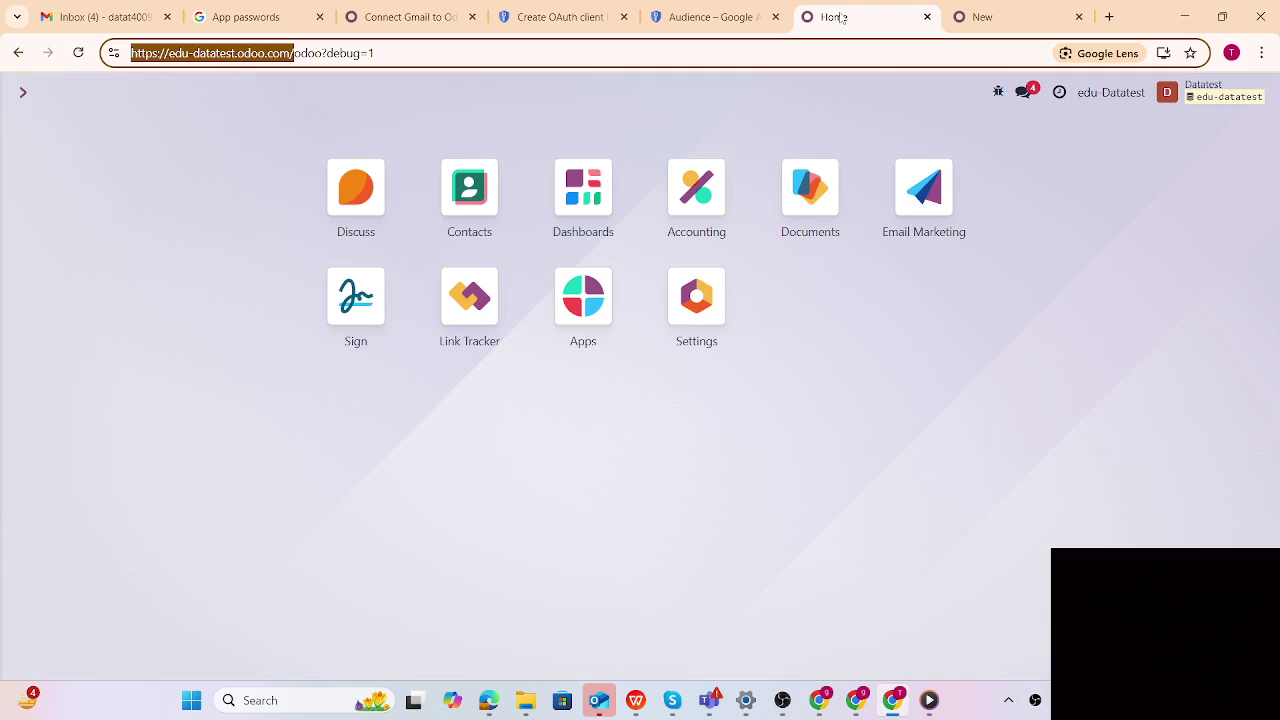
left_click(988, 14)
left_click(558, 17)
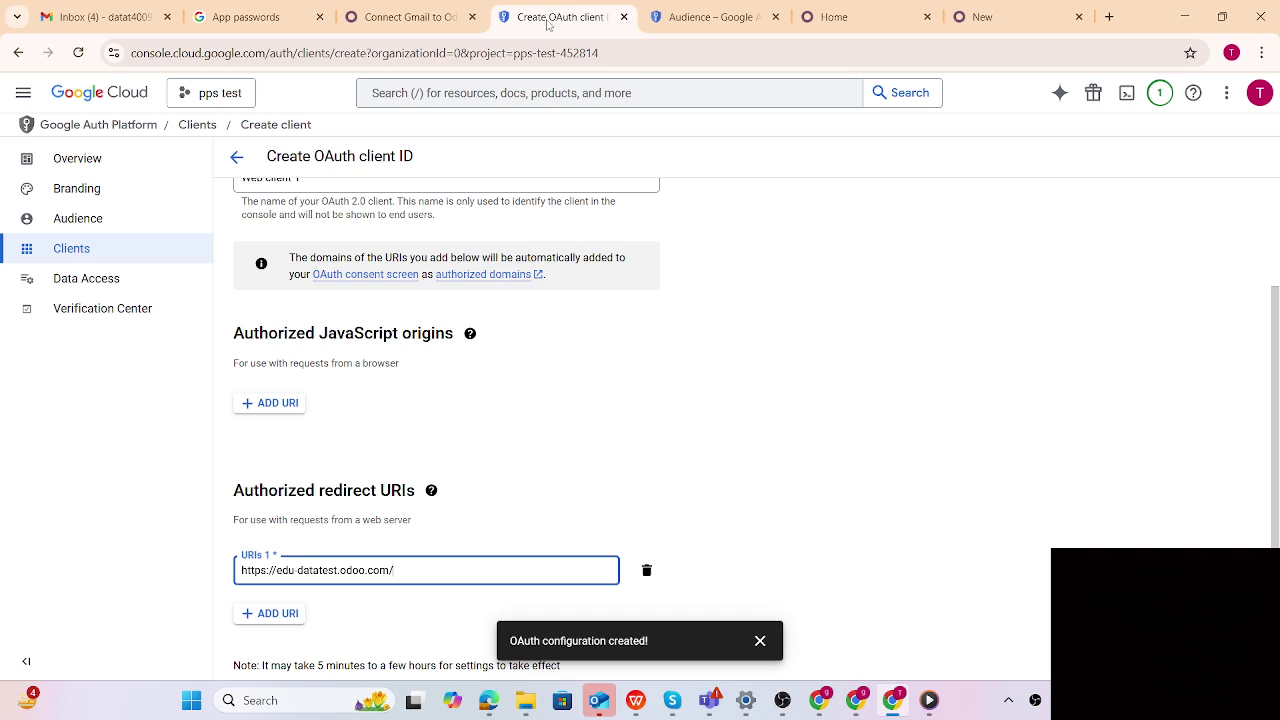
type("google_gmail/confirm")
scroll(880, 390, "down", 1)
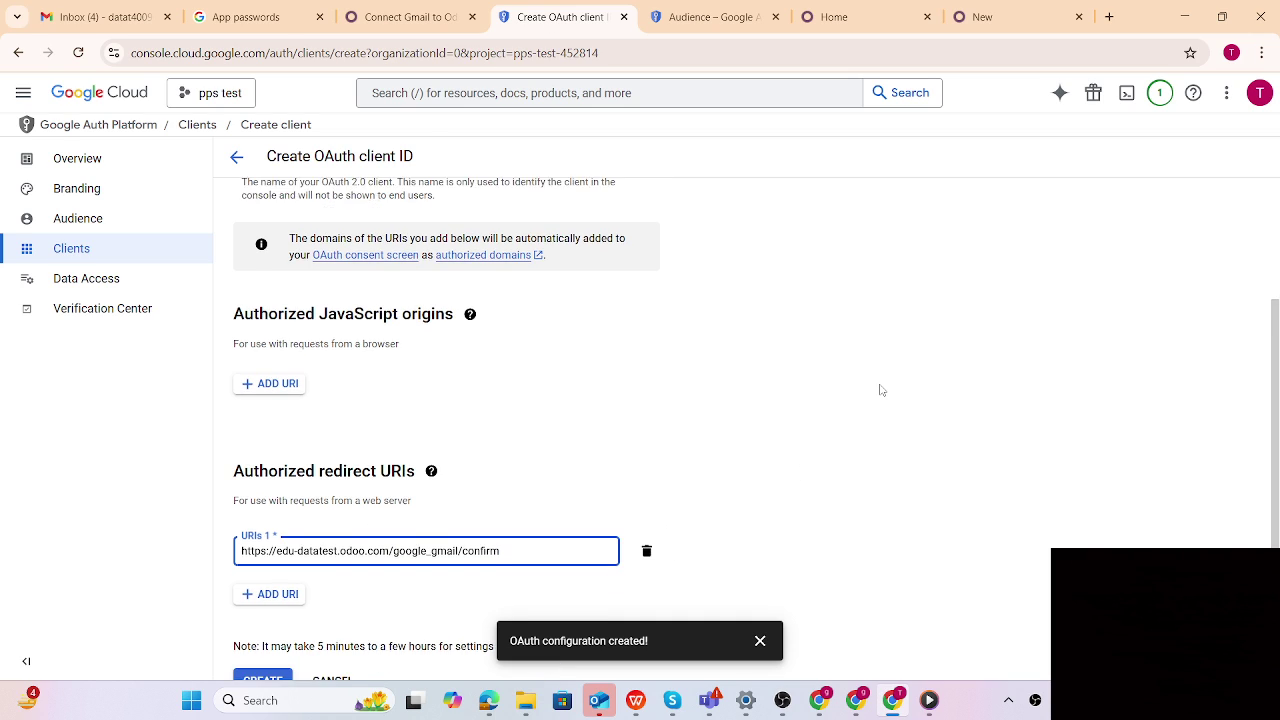
left_click(270, 648)
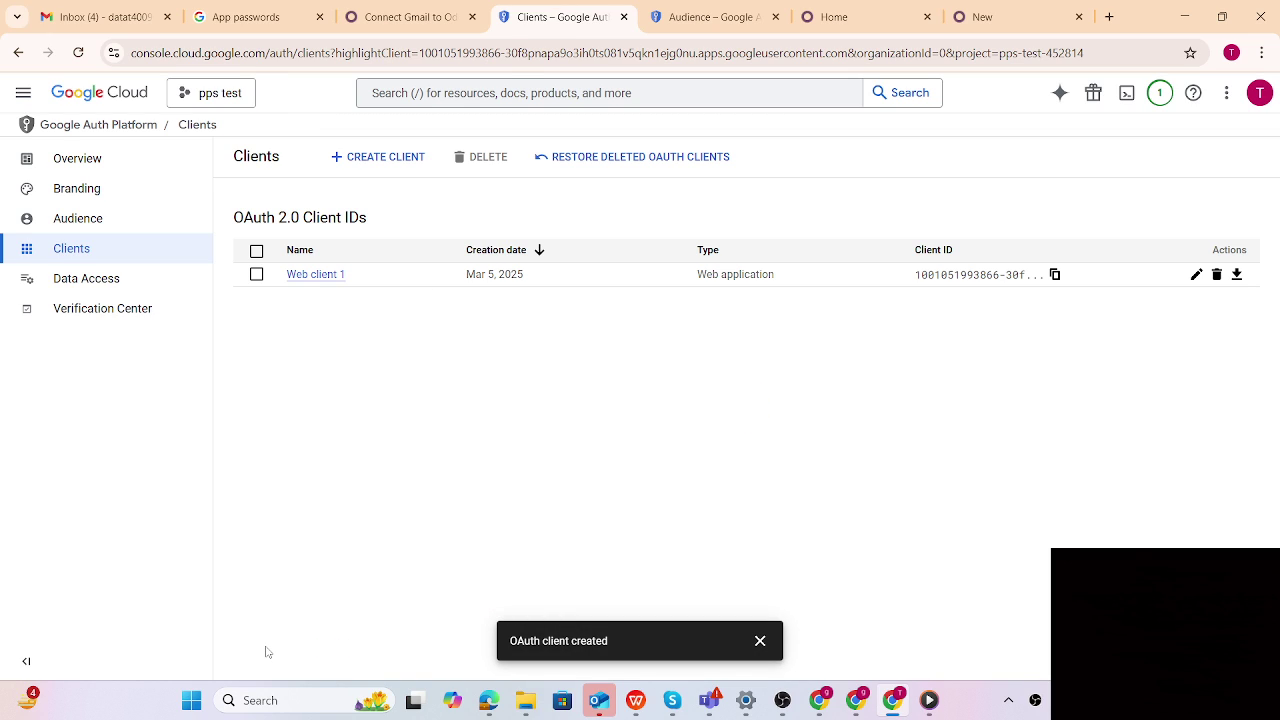
View Web client 1's Client ID and secret, then go back to the Odoo home tab
left_click(1196, 274)
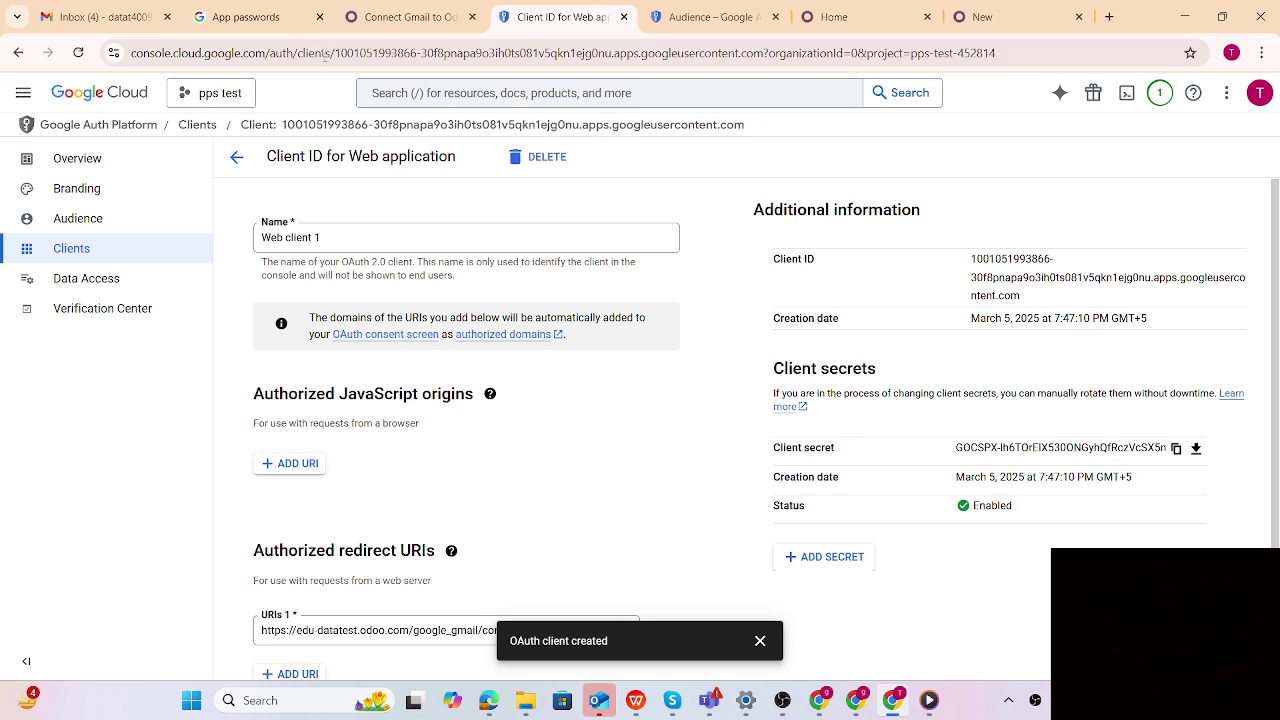
left_click(841, 19)
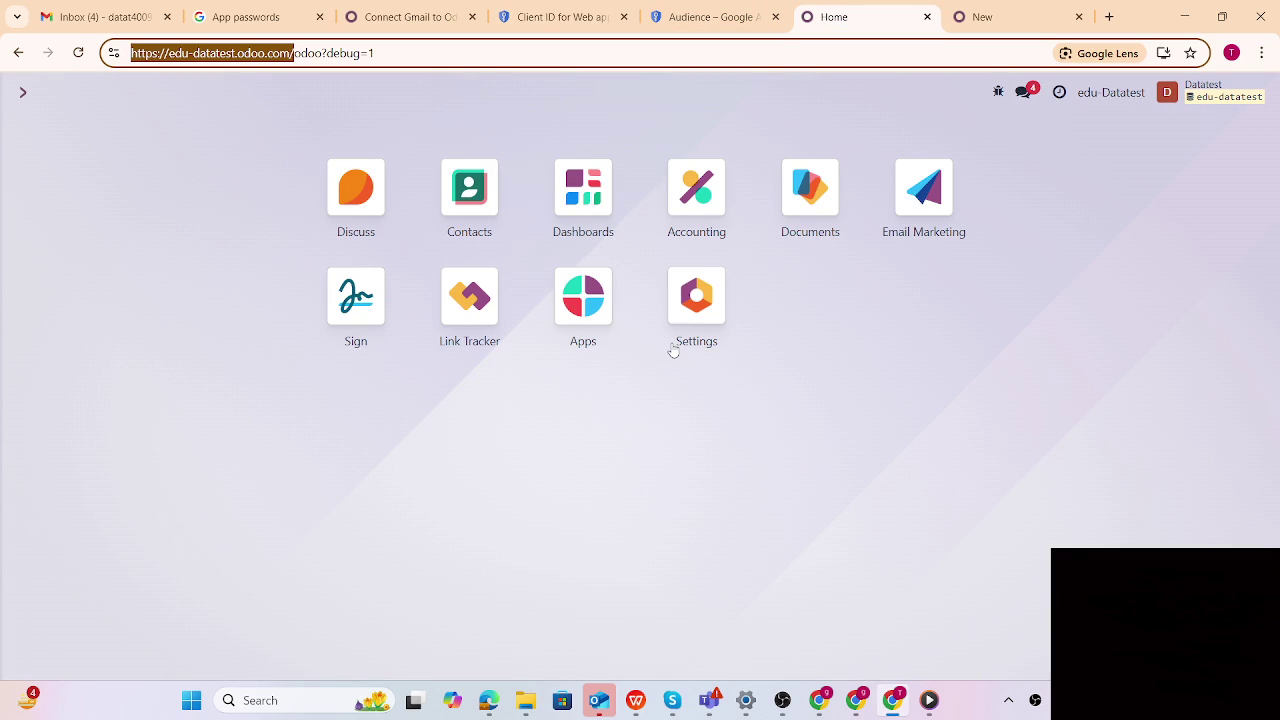
Open Odoo Settings via /set, search 'gmail' to reach the Gmail Server ID field, then return to Google Cloud
key("BackSpace")
type("set")
left_click(940, 537)
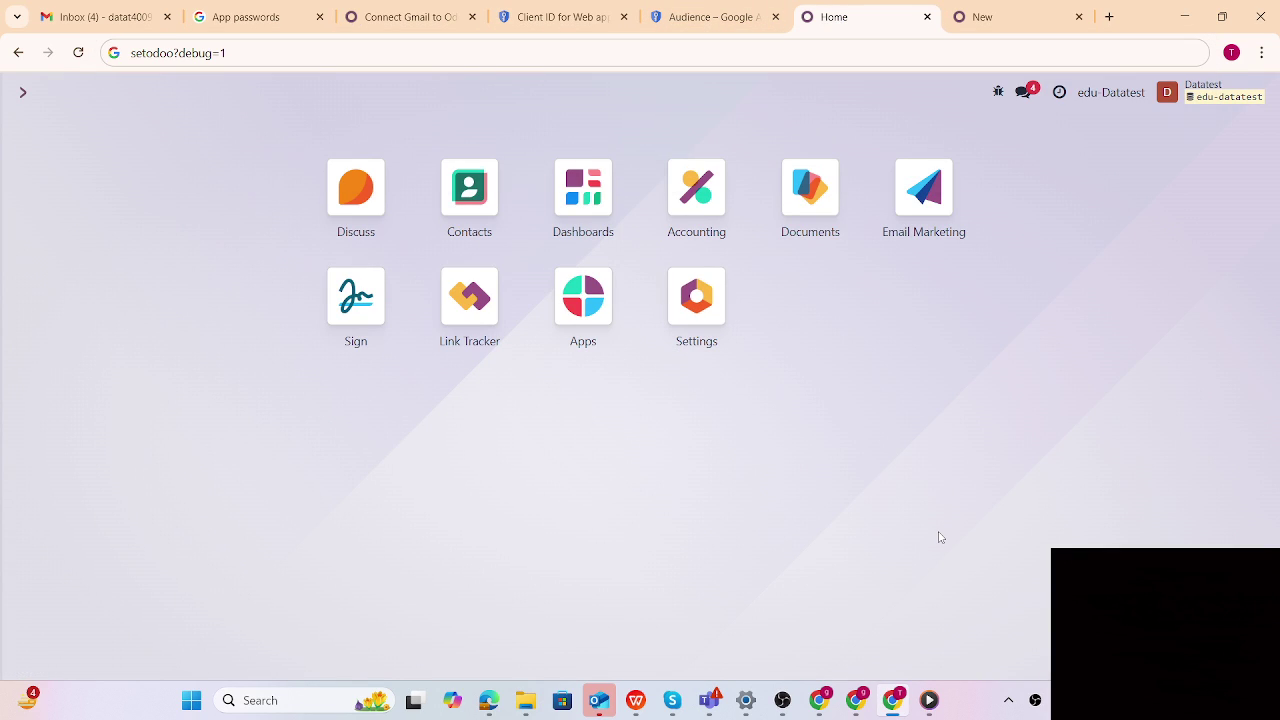
key("ctrl+k")
type("/set")
left_click(467, 244)
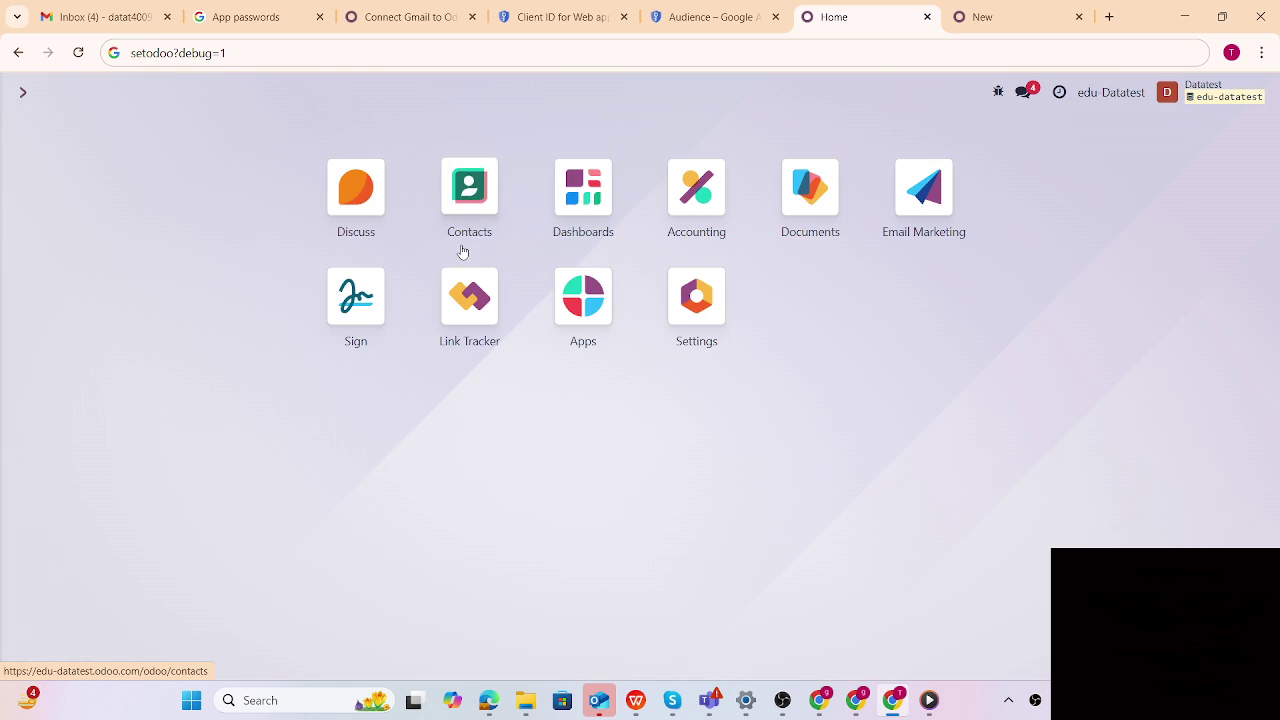
type("gmail")
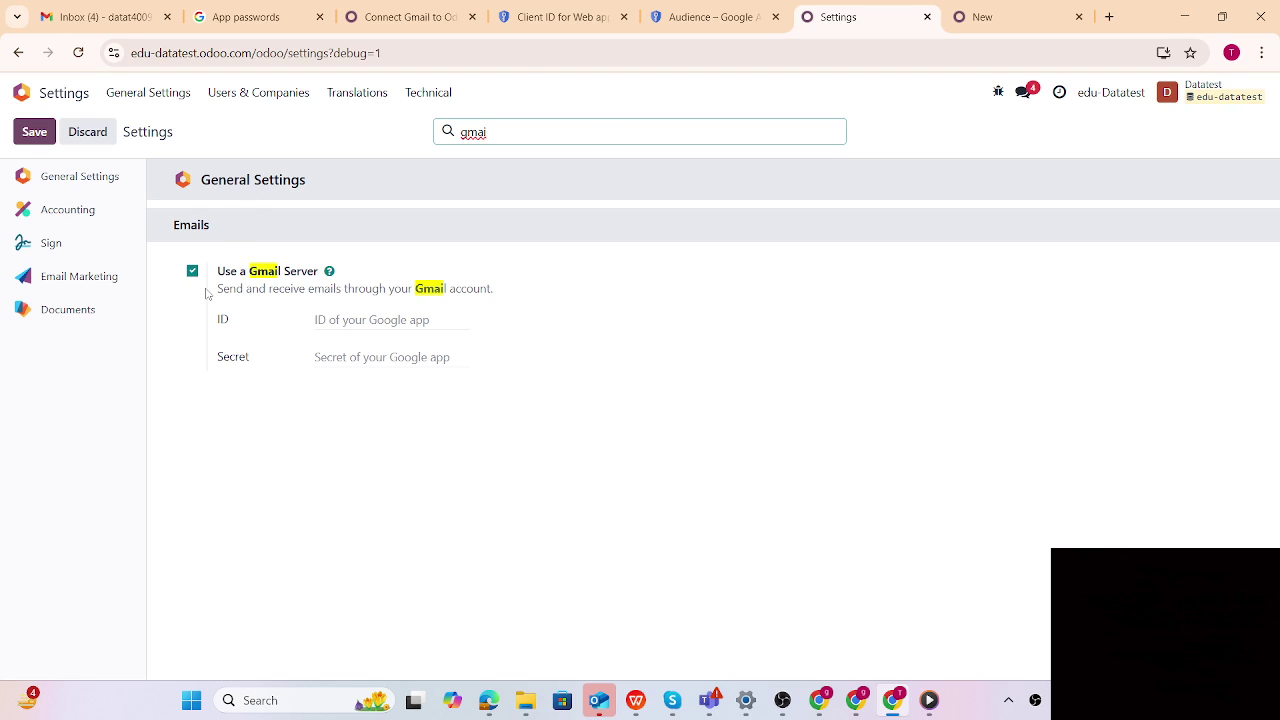
left_click(330, 320)
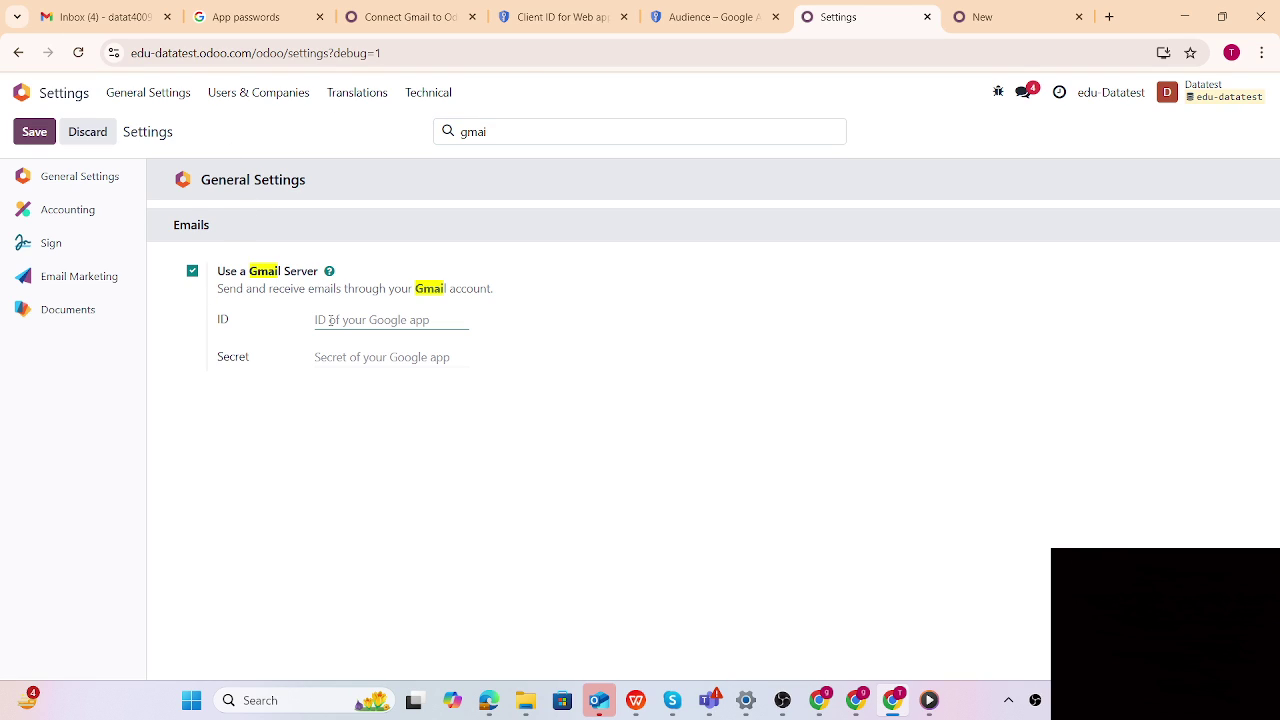
left_click(560, 17)
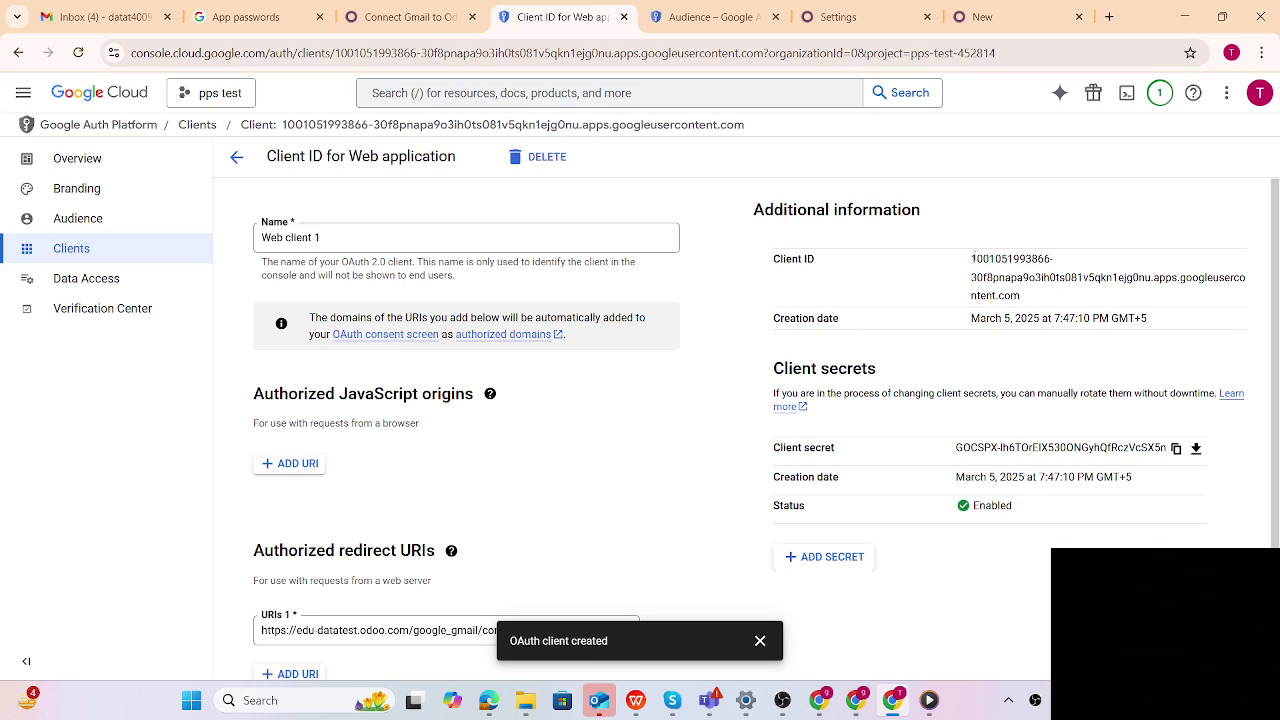
Copy Web client 1's Client ID and paste it into Odoo's Gmail Server ID field
left_click_drag(972, 258, 1025, 293)
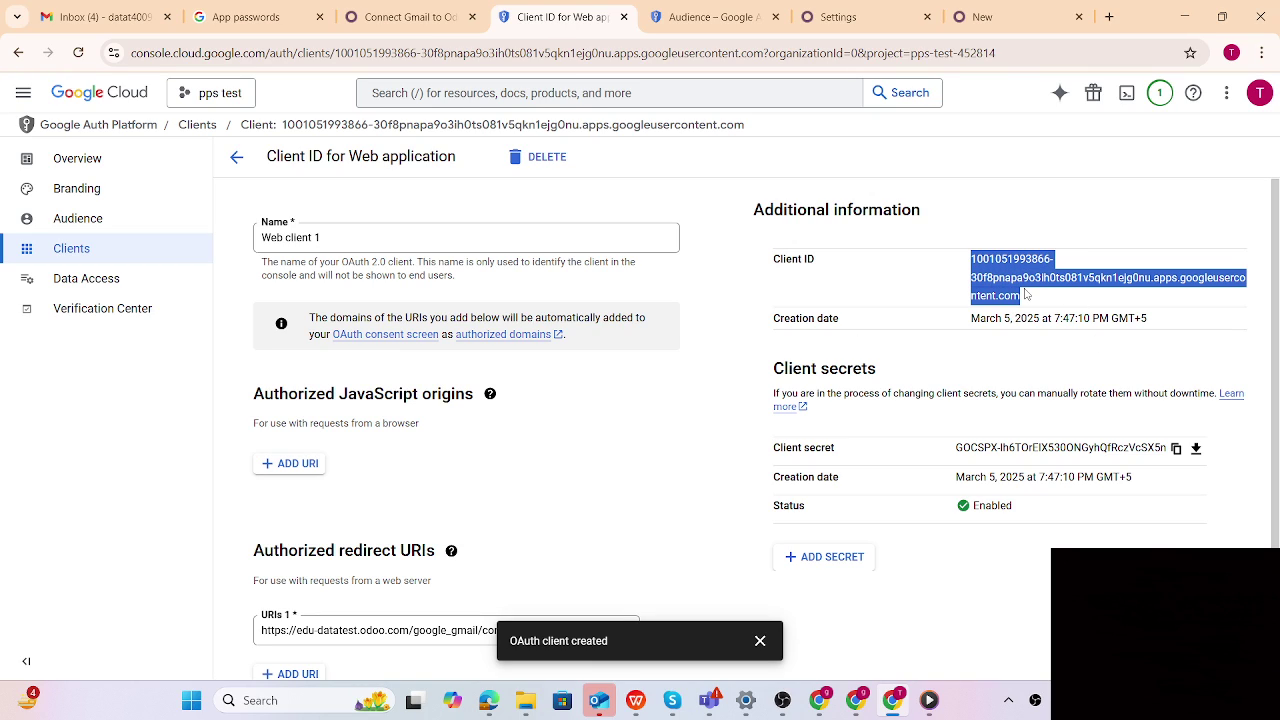
right_click(1006, 289)
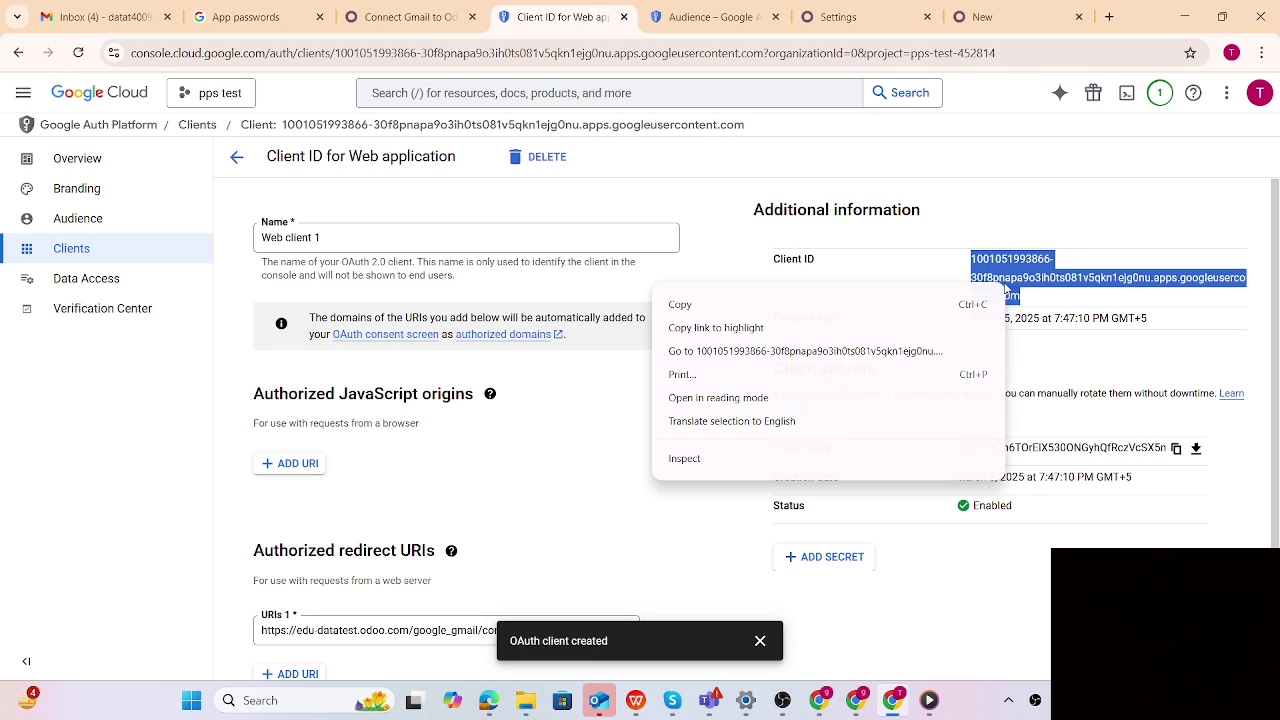
left_click(680, 304)
left_click(980, 17)
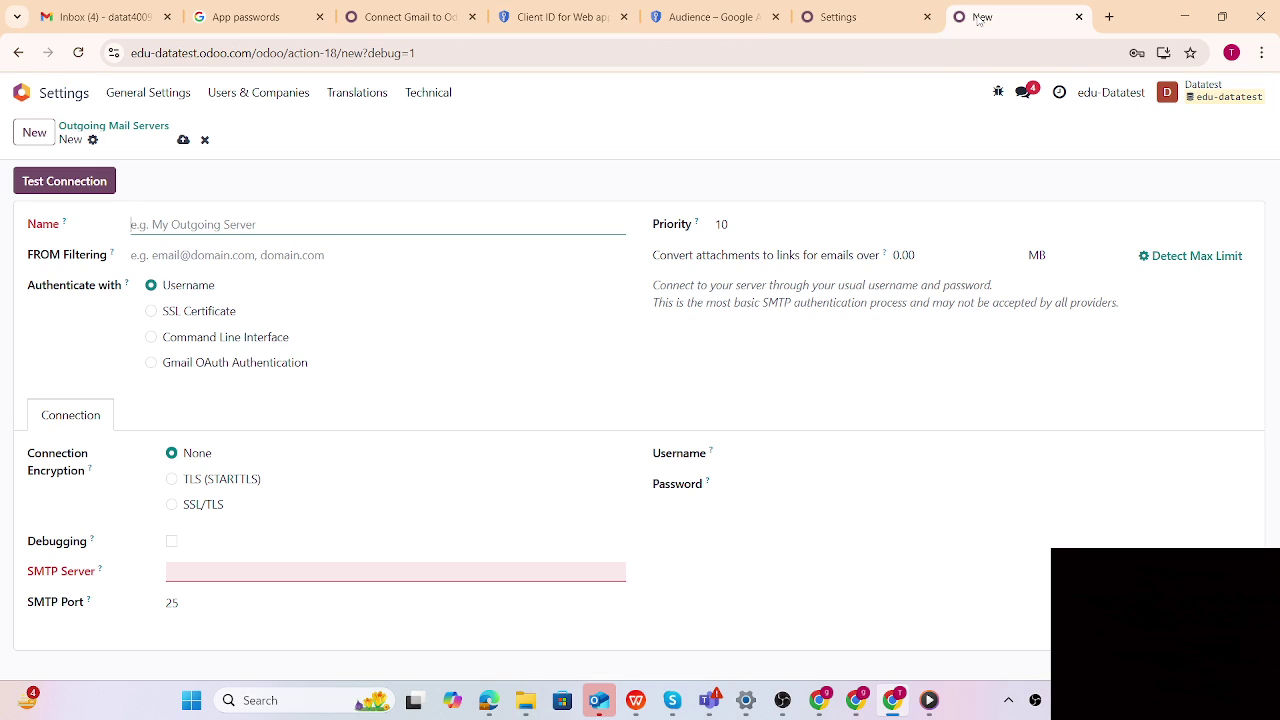
left_click(784, 12)
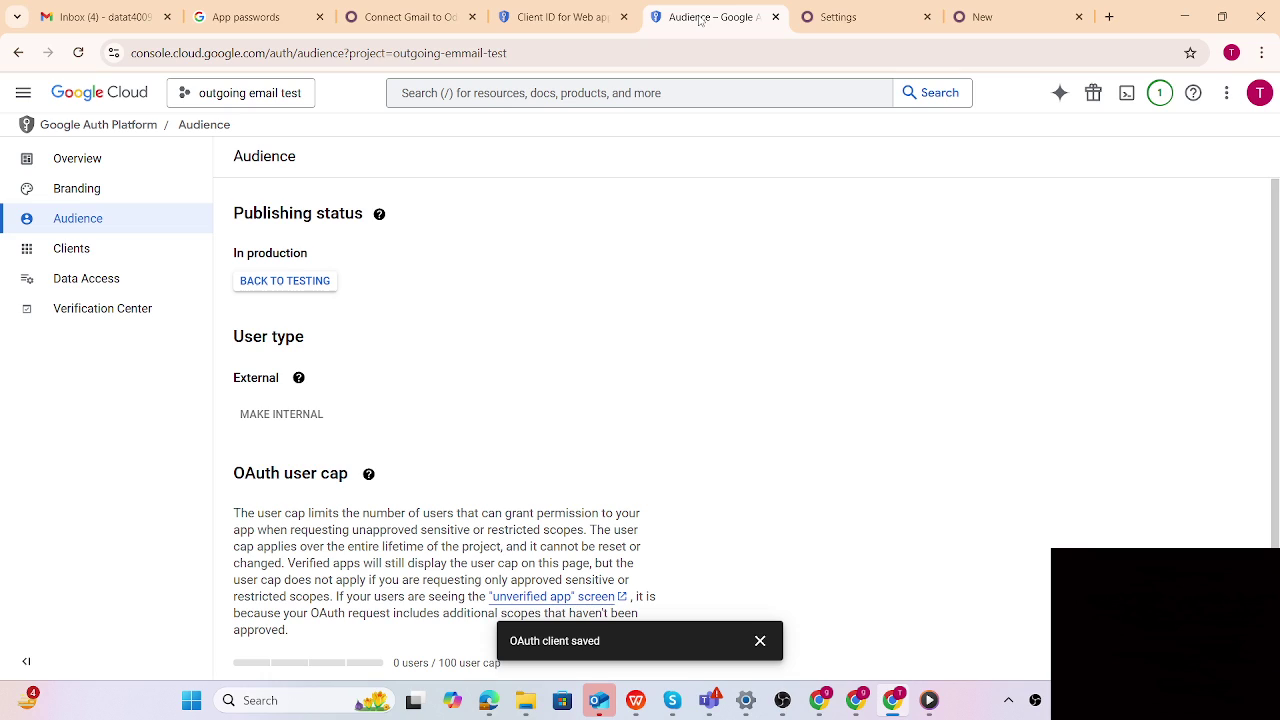
left_click(804, 17)
left_click(361, 321)
key("ctrl+v")
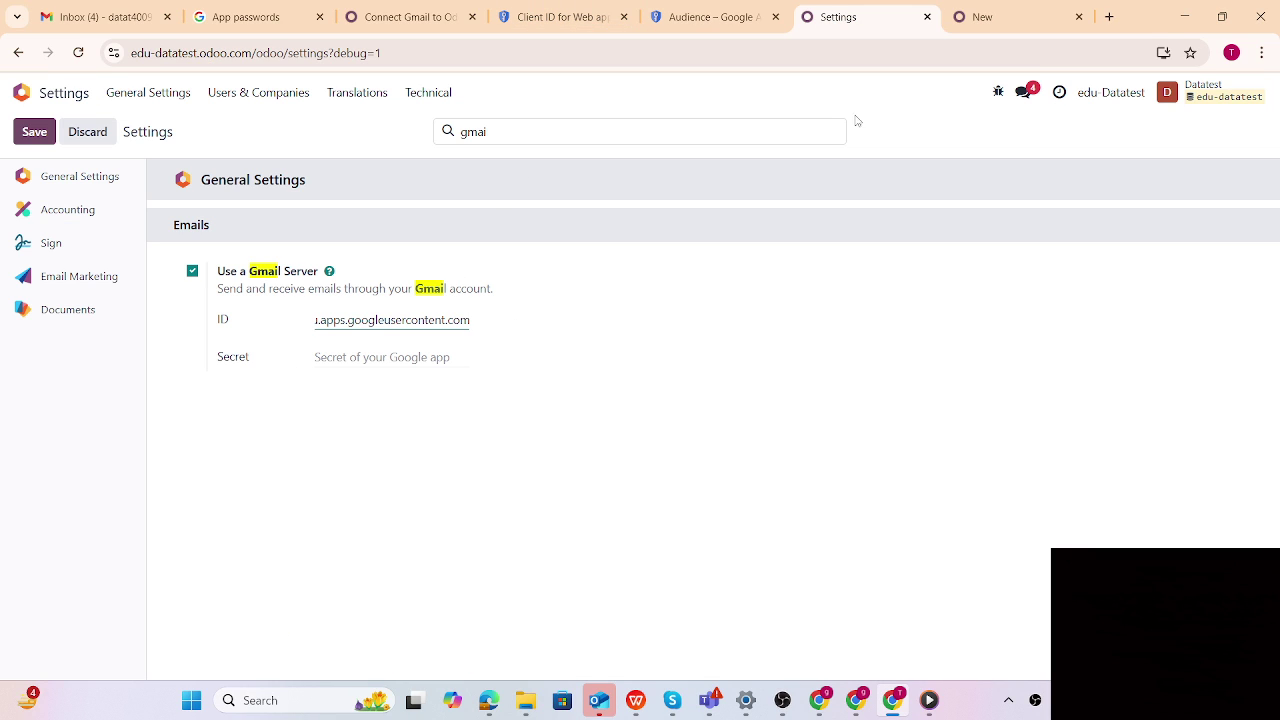
Copy the client secret into the Gmail Server Secret field and save the settings
left_click(991, 27)
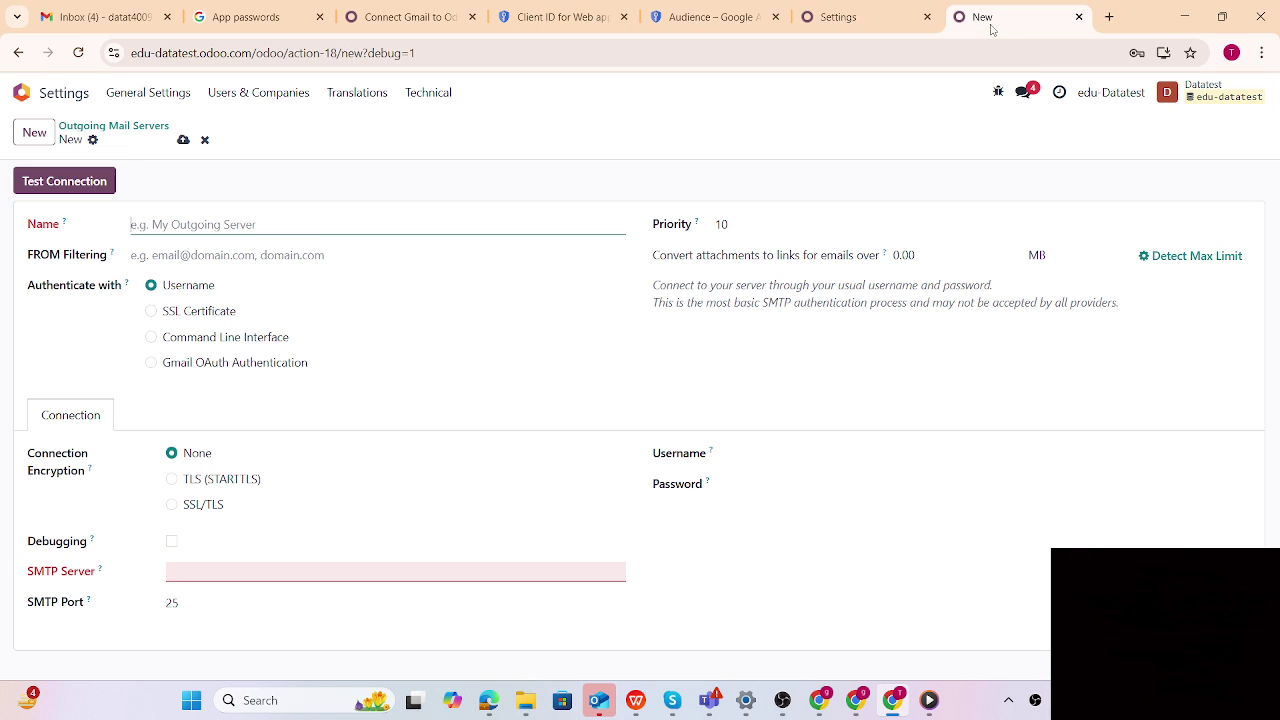
left_click(712, 17)
left_click(563, 17)
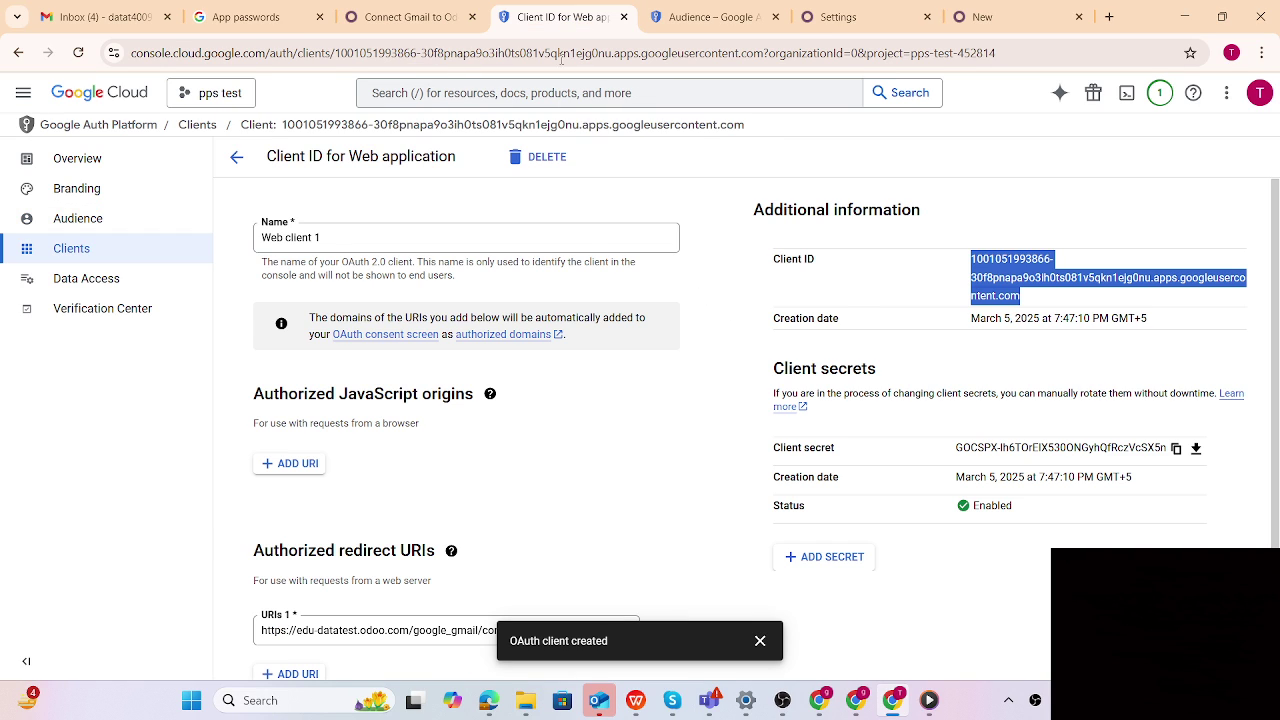
left_click(1177, 449)
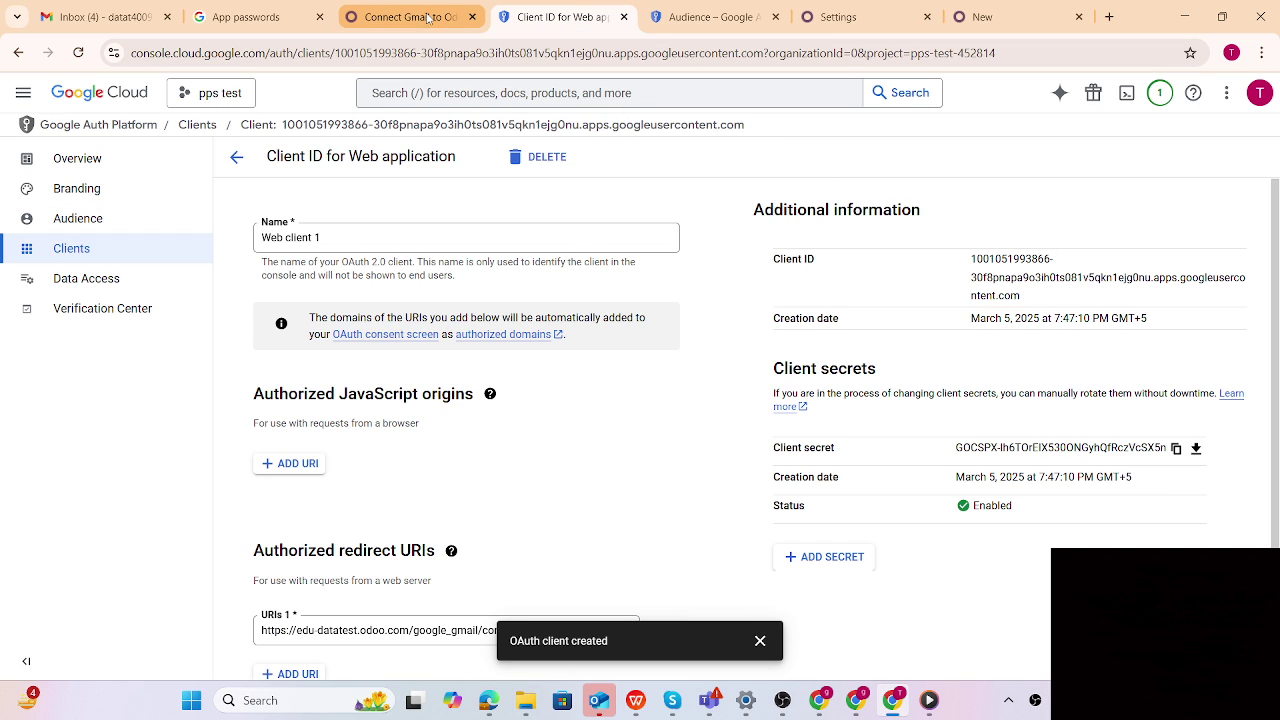
left_click(845, 17)
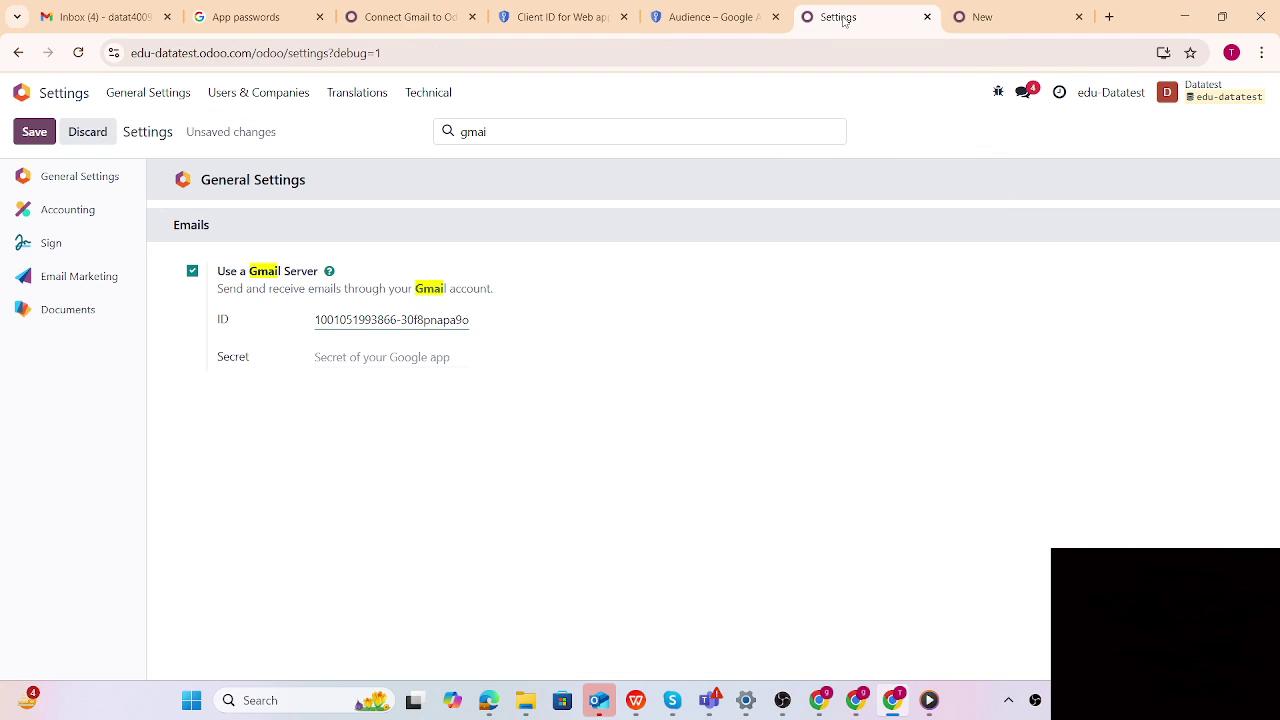
left_click(342, 356)
key("ctrl+v")
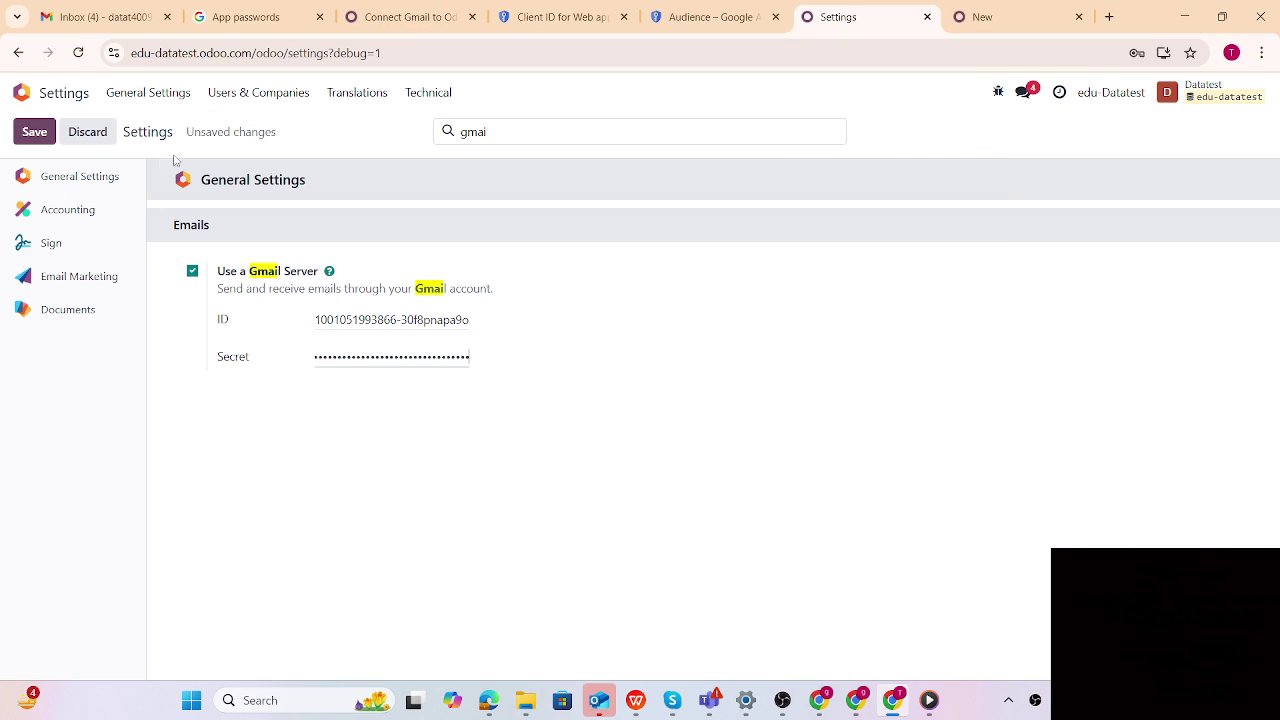
left_click(33, 135)
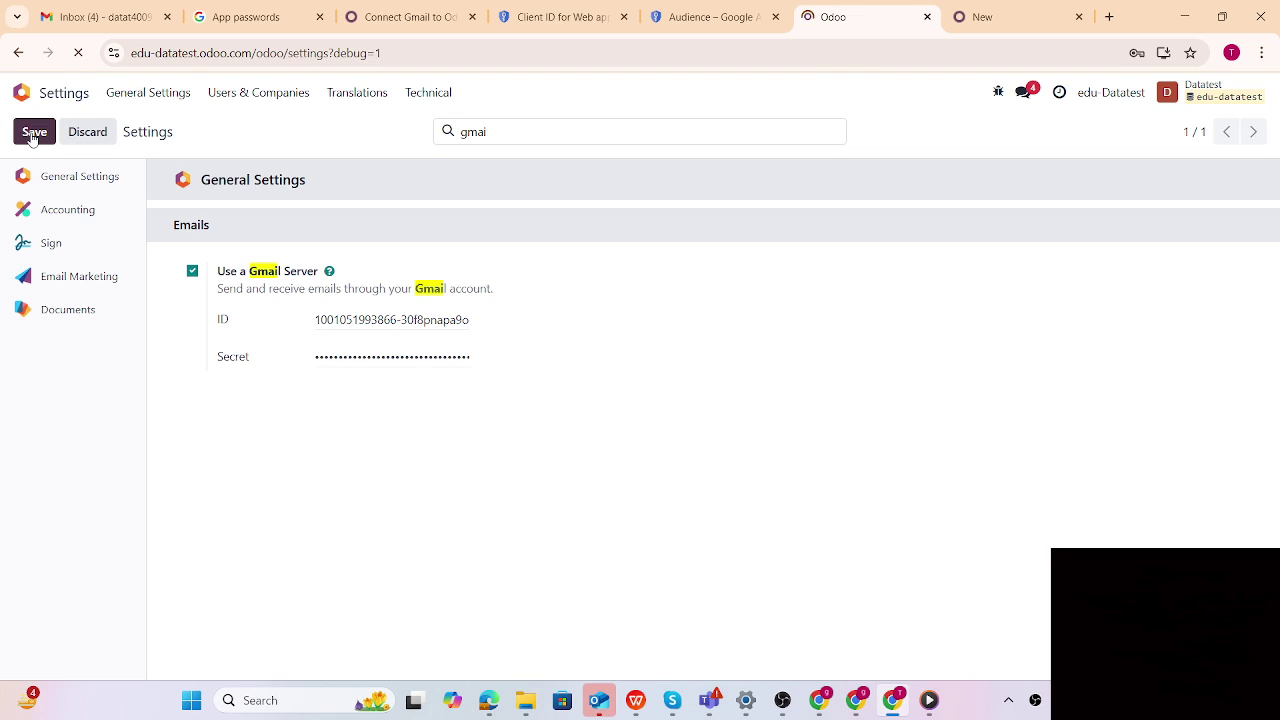
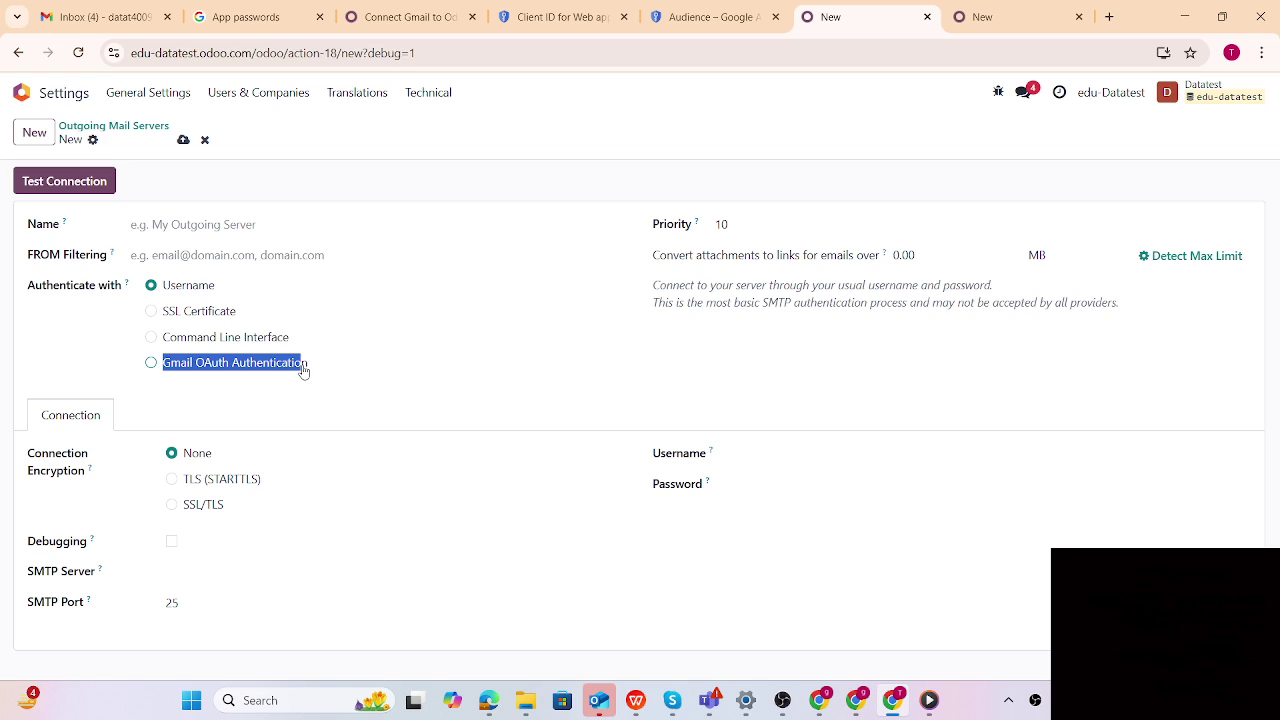
Name the outgoing mail server 'Gmail OAuth Authentication' by pasting the copied label
left_click_drag(303, 371, 311, 373)
key("ctrl+c")
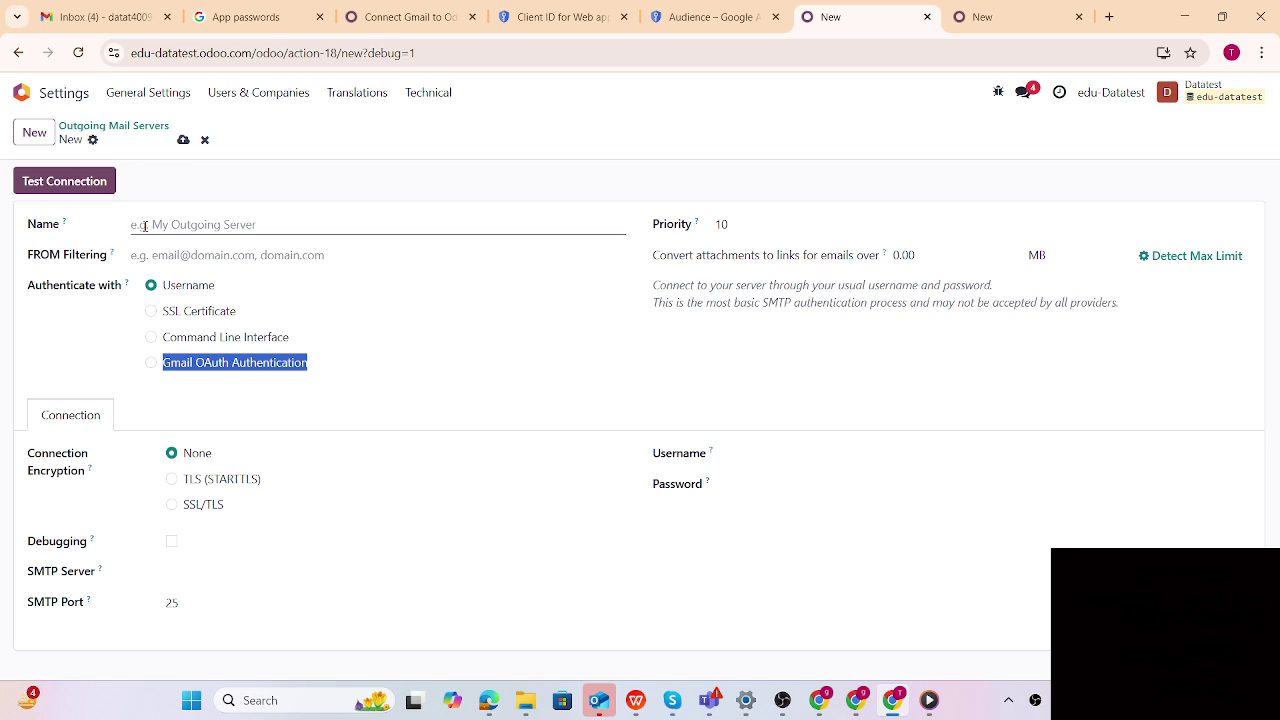
left_click(145, 224)
key("ctrl+v")
Enter the Gmail address as the FROM filter and choose Gmail OAuth Authentication
left_click(150, 255)
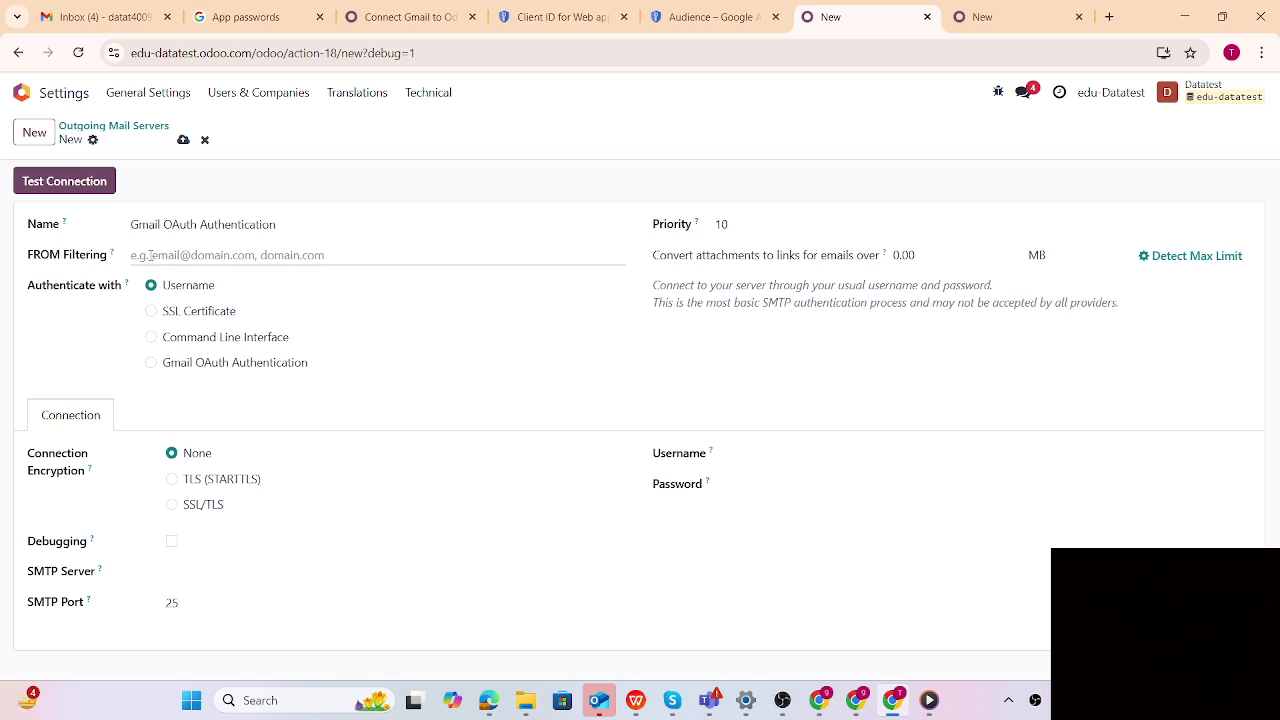
type("g")
key("BackSpace")
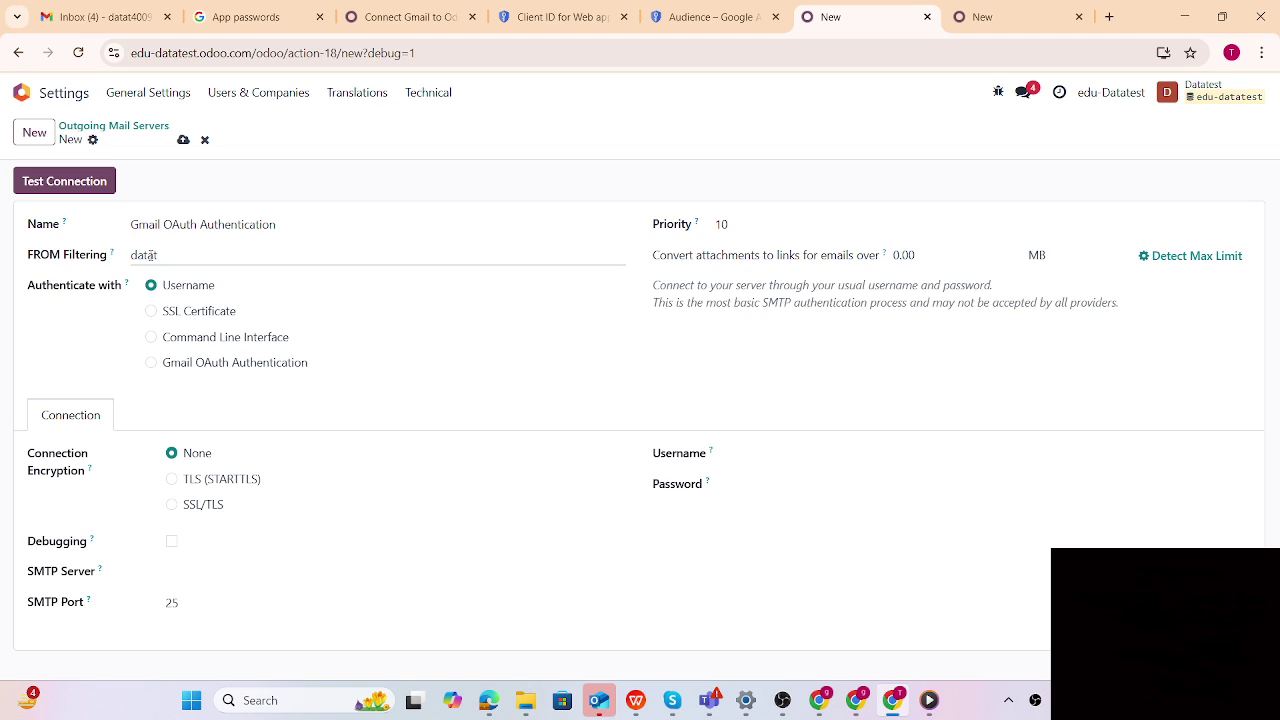
left_click(151, 364)
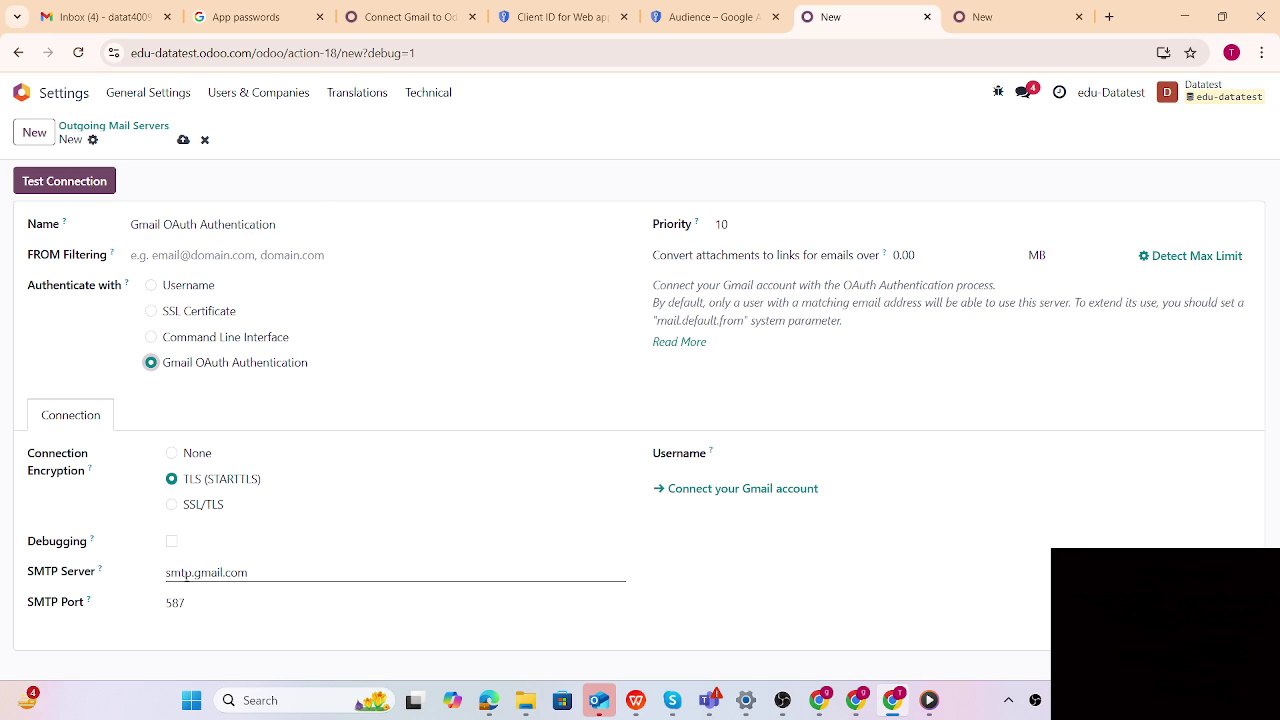
After the missing-username error, set the server username to the Gmail address and connect the Gmail account
left_click(713, 490)
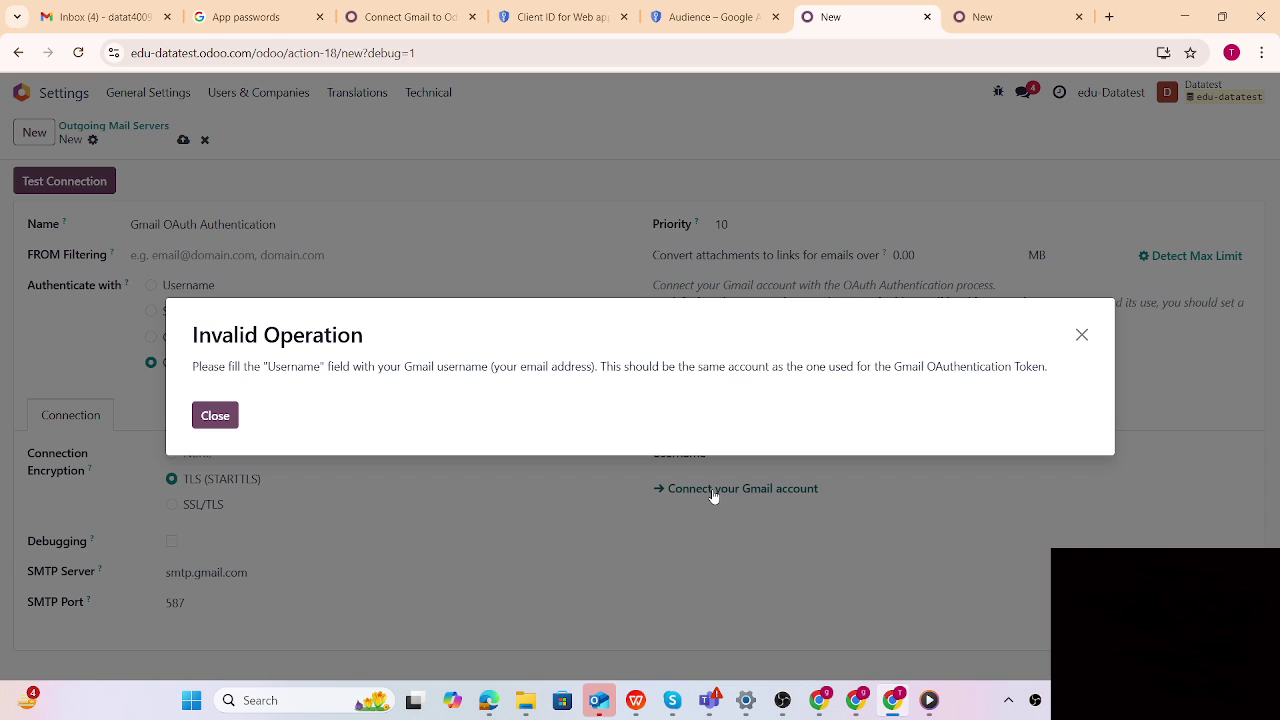
left_click(213, 420)
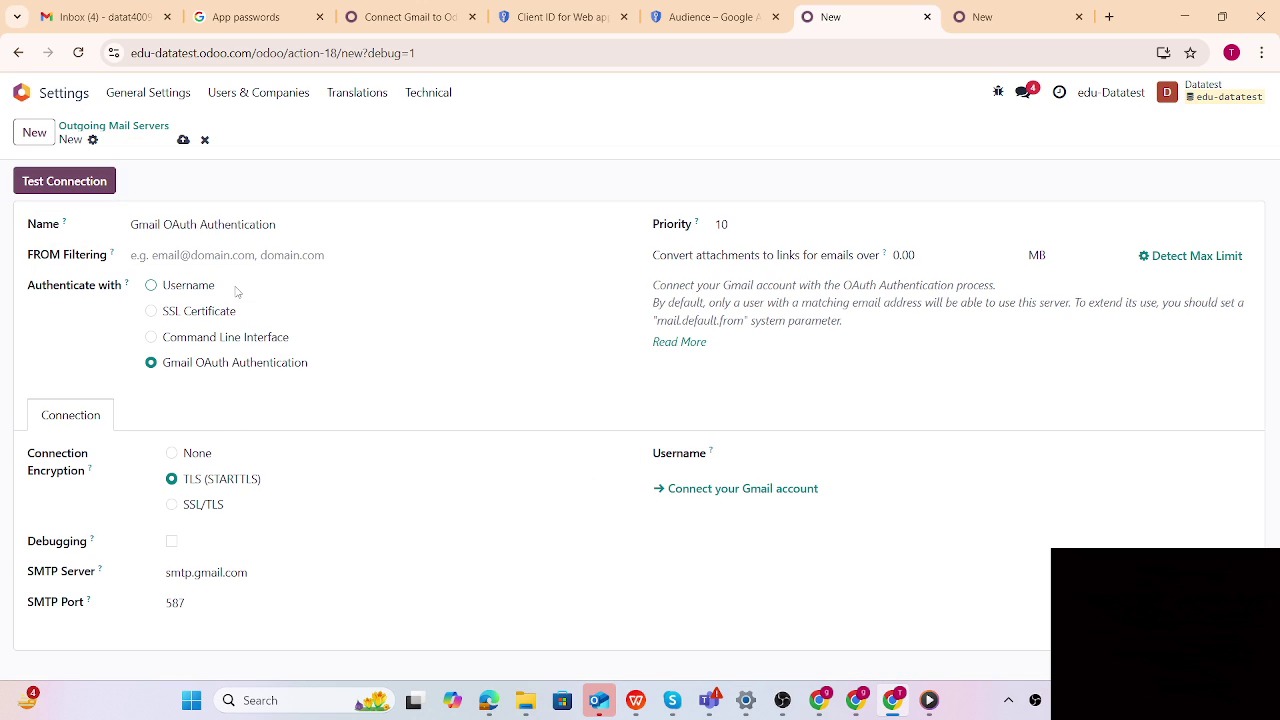
left_click(771, 457)
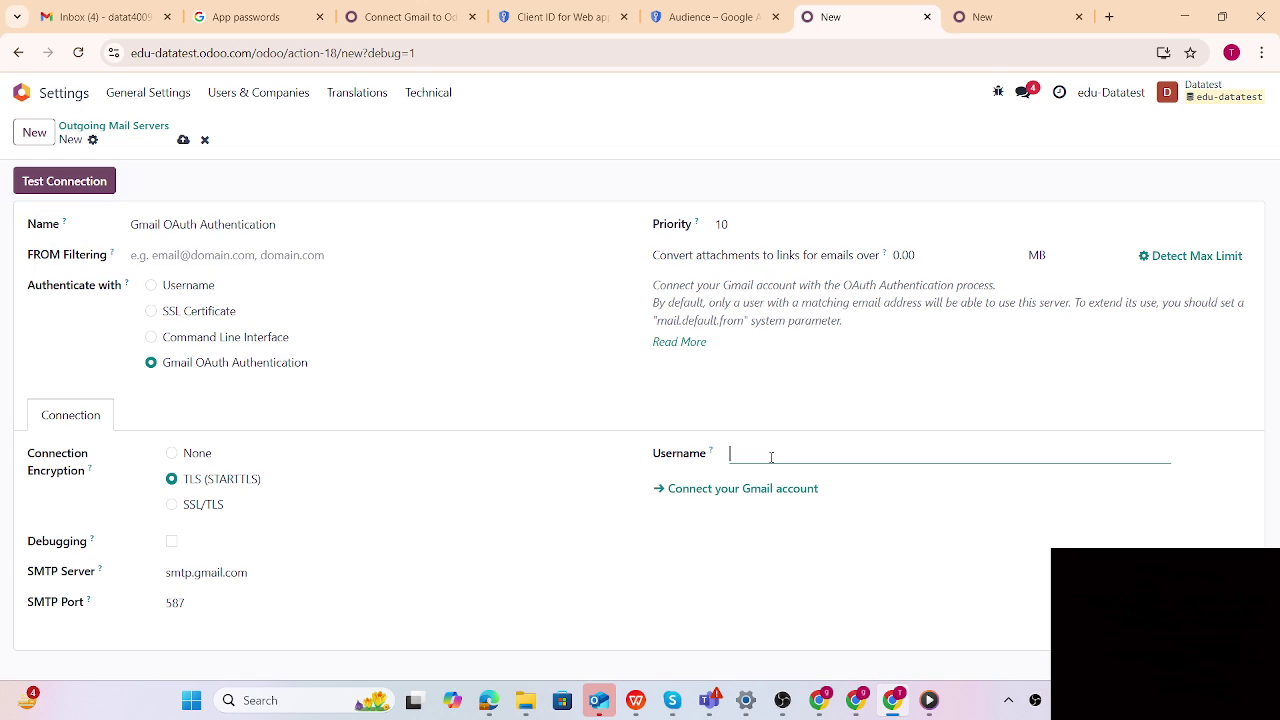
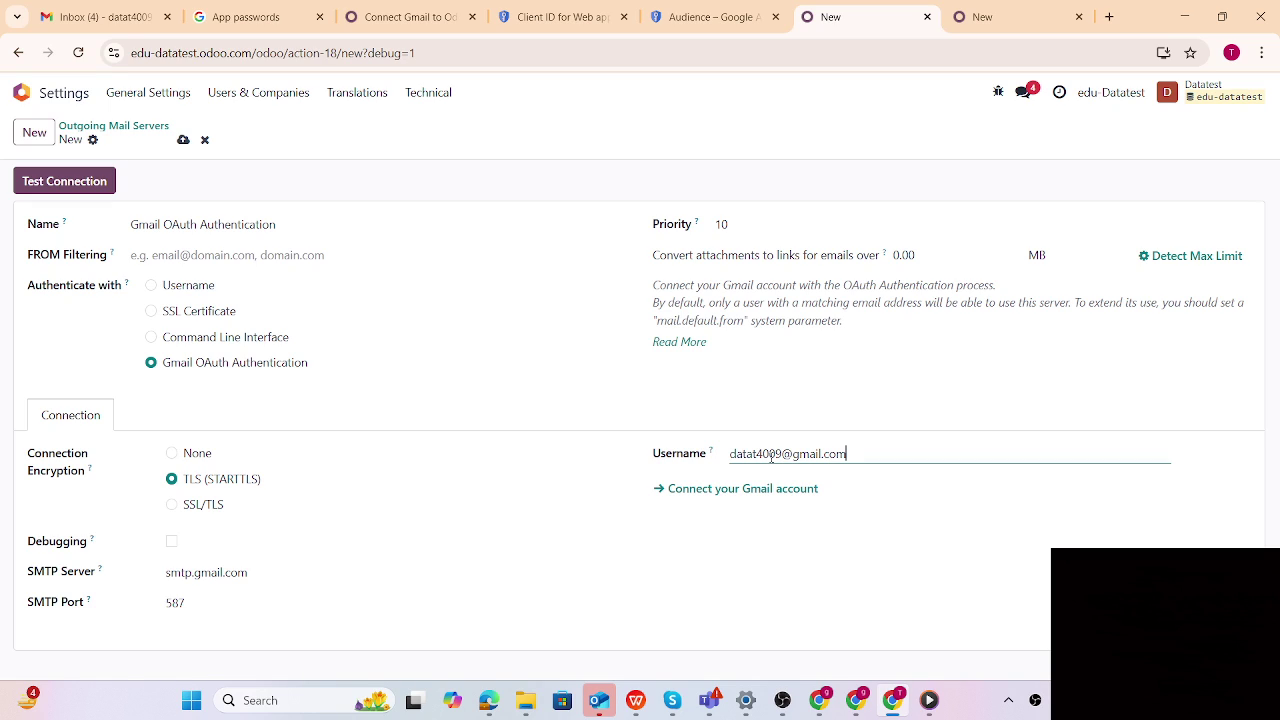
left_click(714, 488)
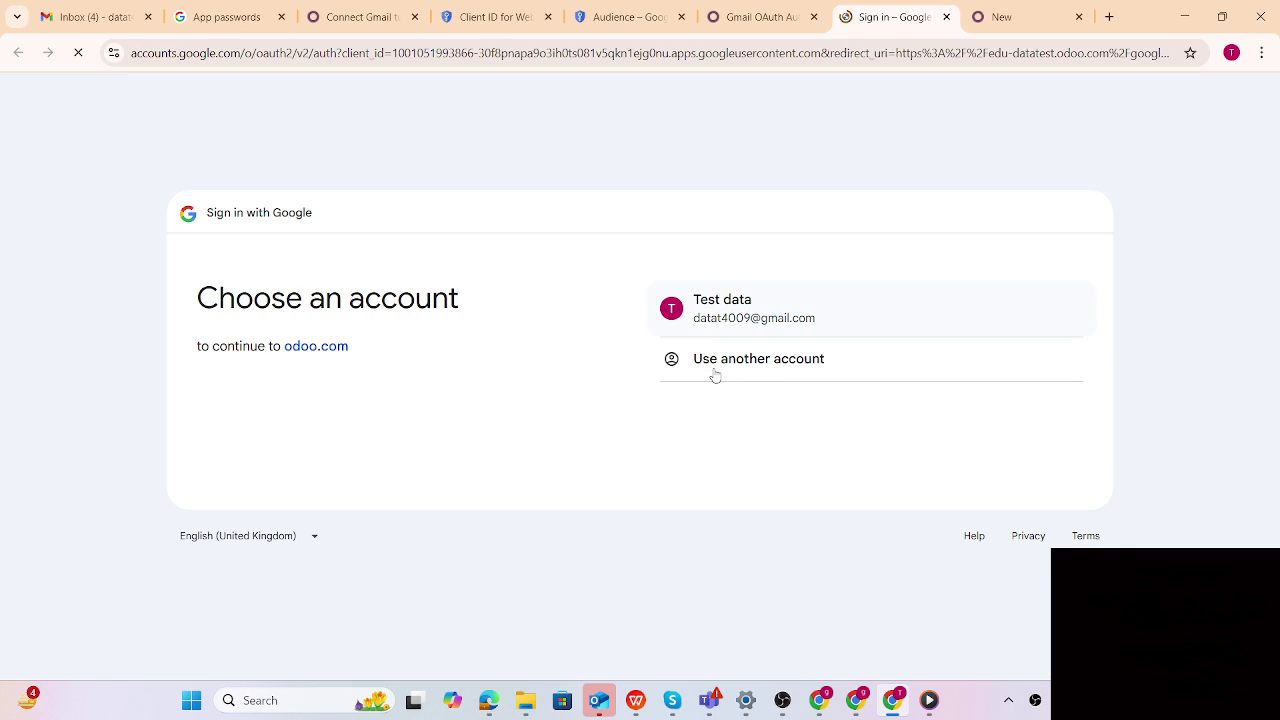
Sign in with the listed Google account, hit Error 403 access_denied, and return to the Cloud Console client page
left_click(730, 306)
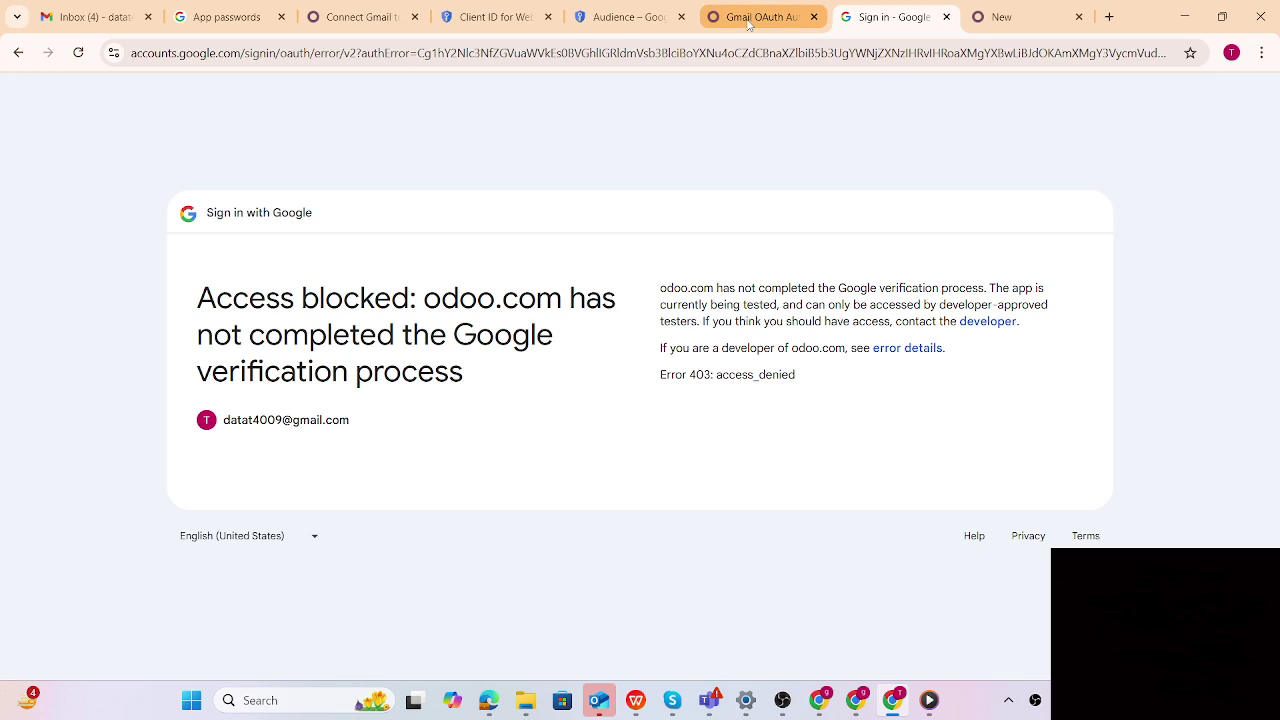
left_click(512, 27)
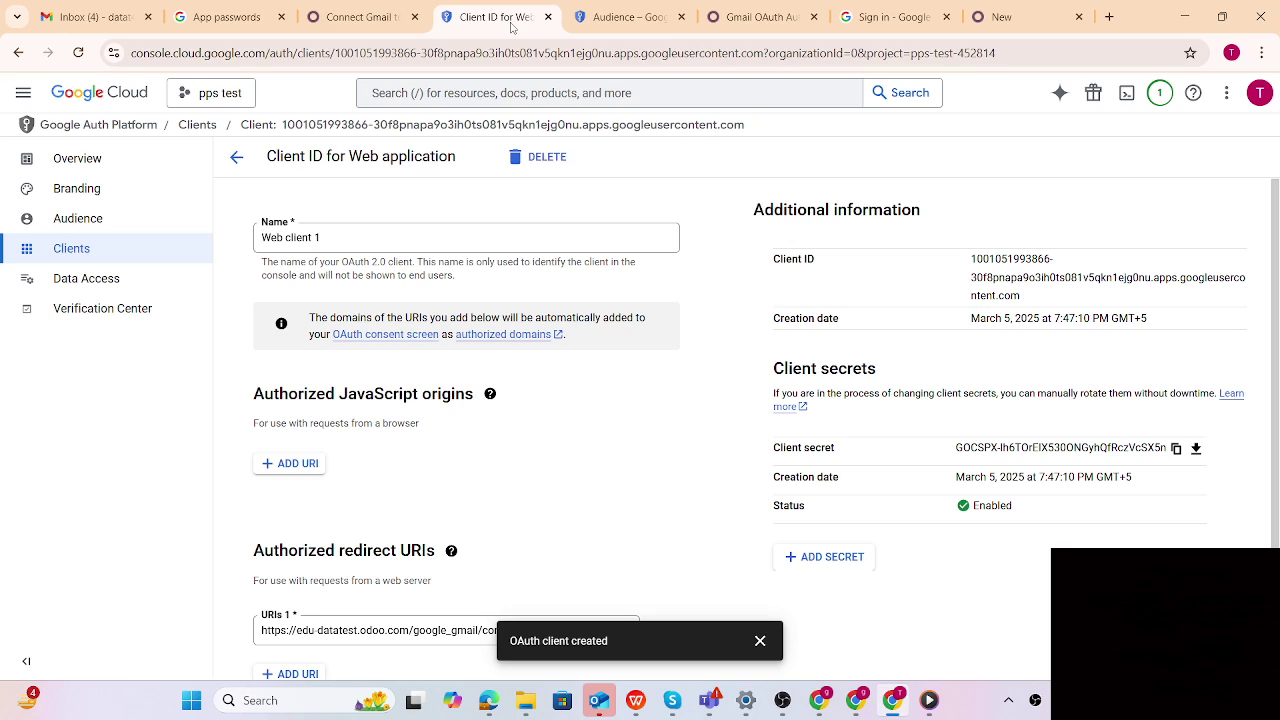
Publish the OAuth app from Testing to In production under Audience, then return to Odoo
left_click(105, 224)
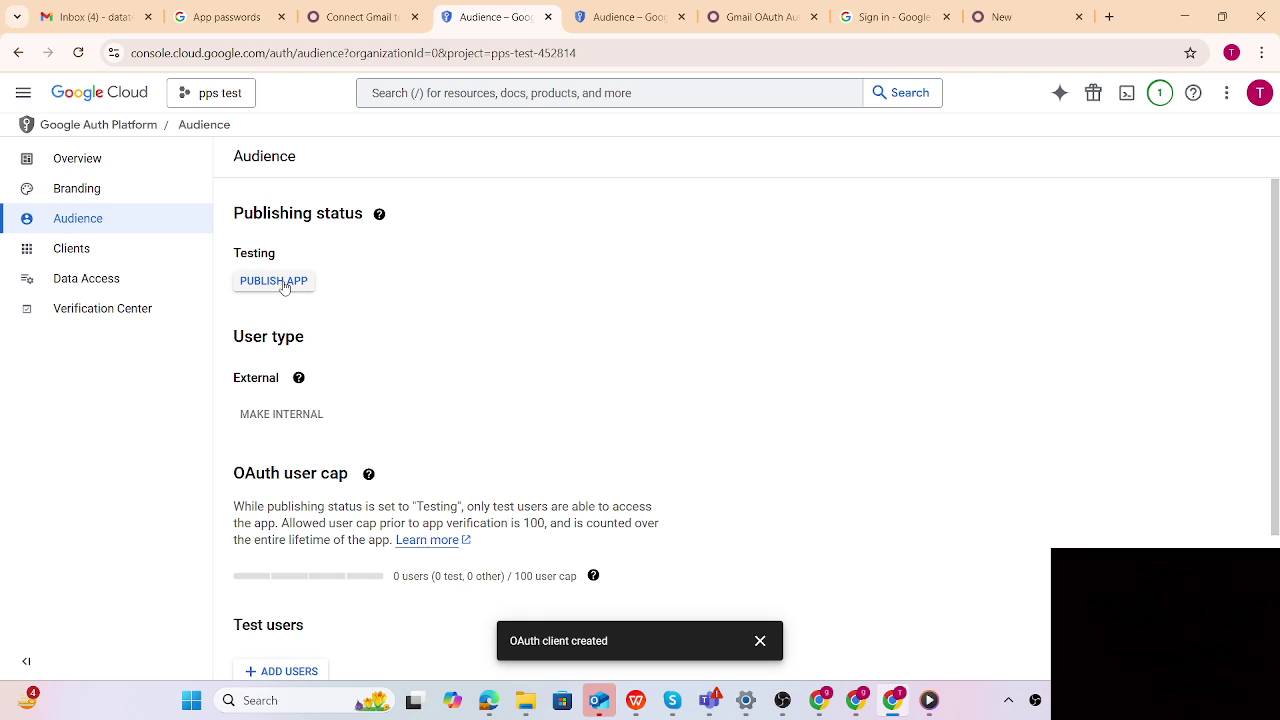
left_click(284, 287)
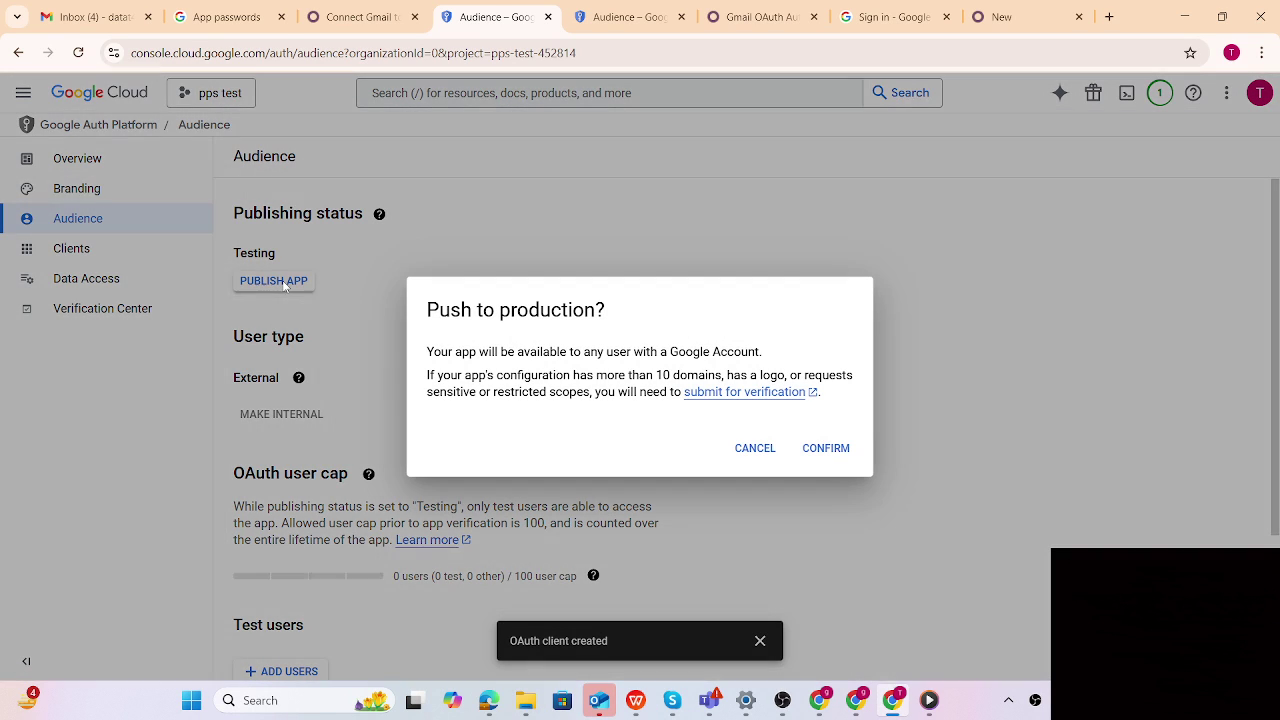
left_click(826, 448)
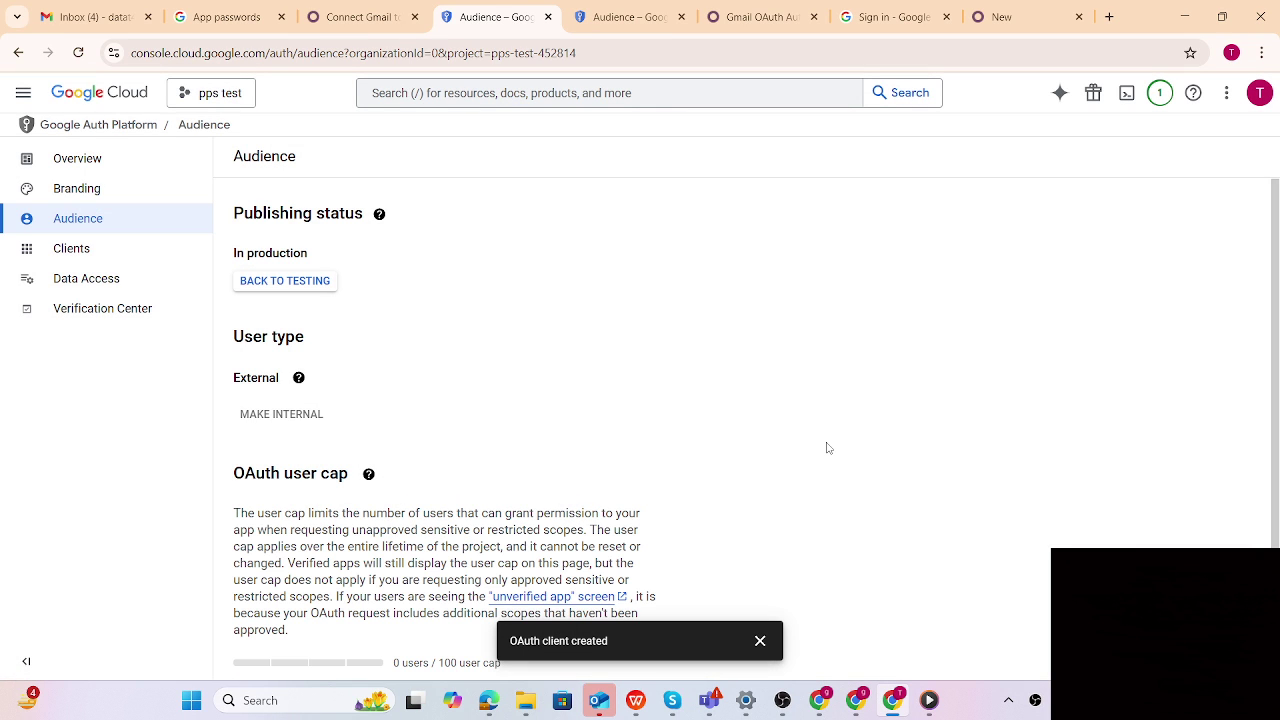
left_click(756, 18)
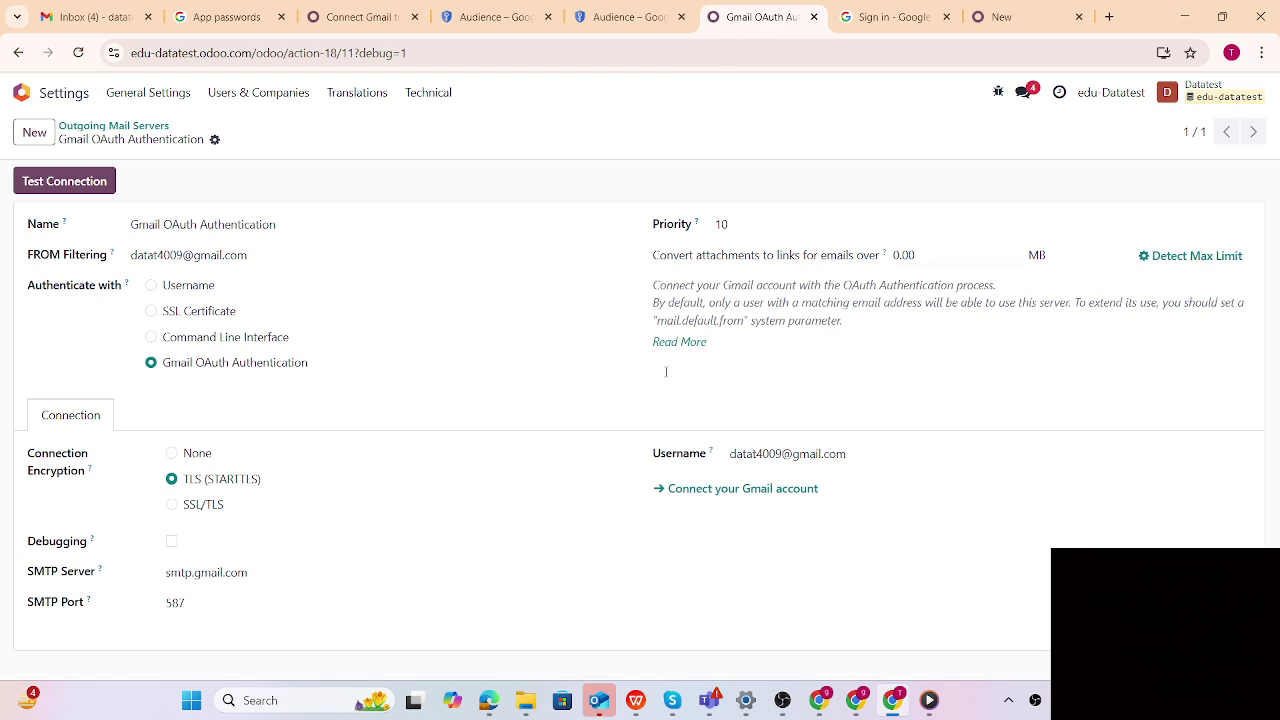
Reconnect the Gmail account, proceed to odoo.com past the unverified-app warning, and continue
left_click(720, 489)
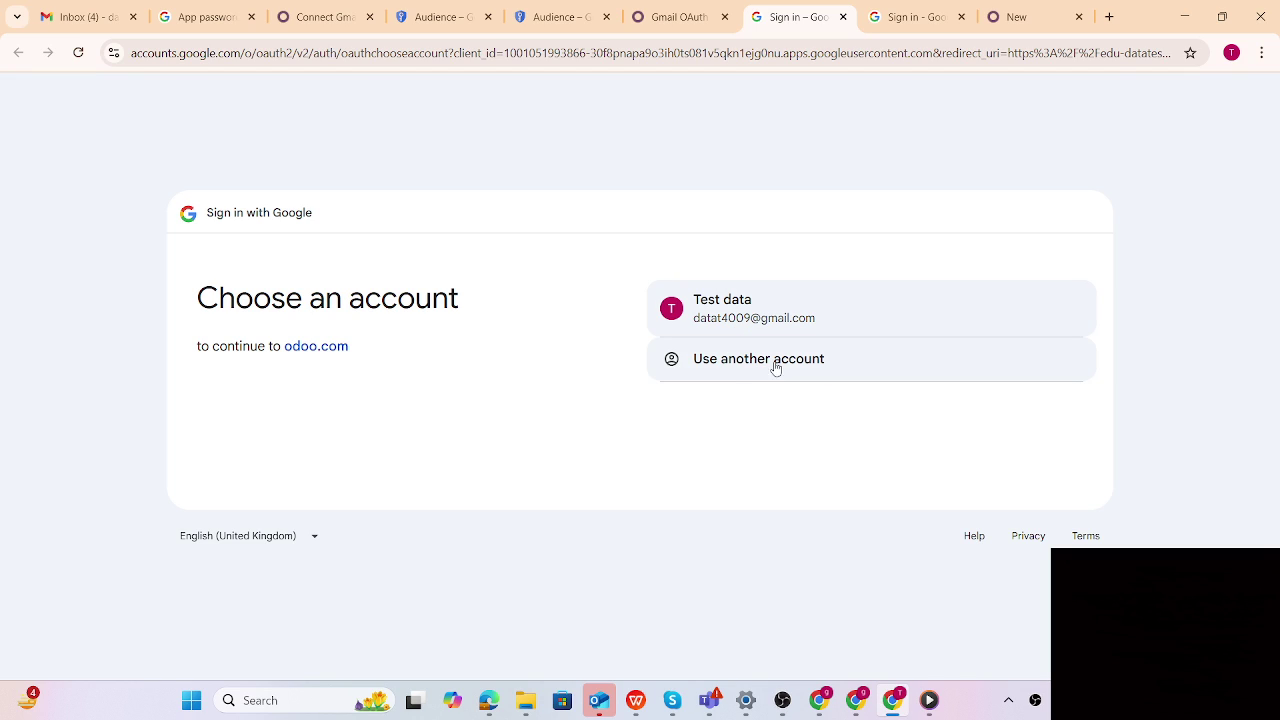
left_click(740, 318)
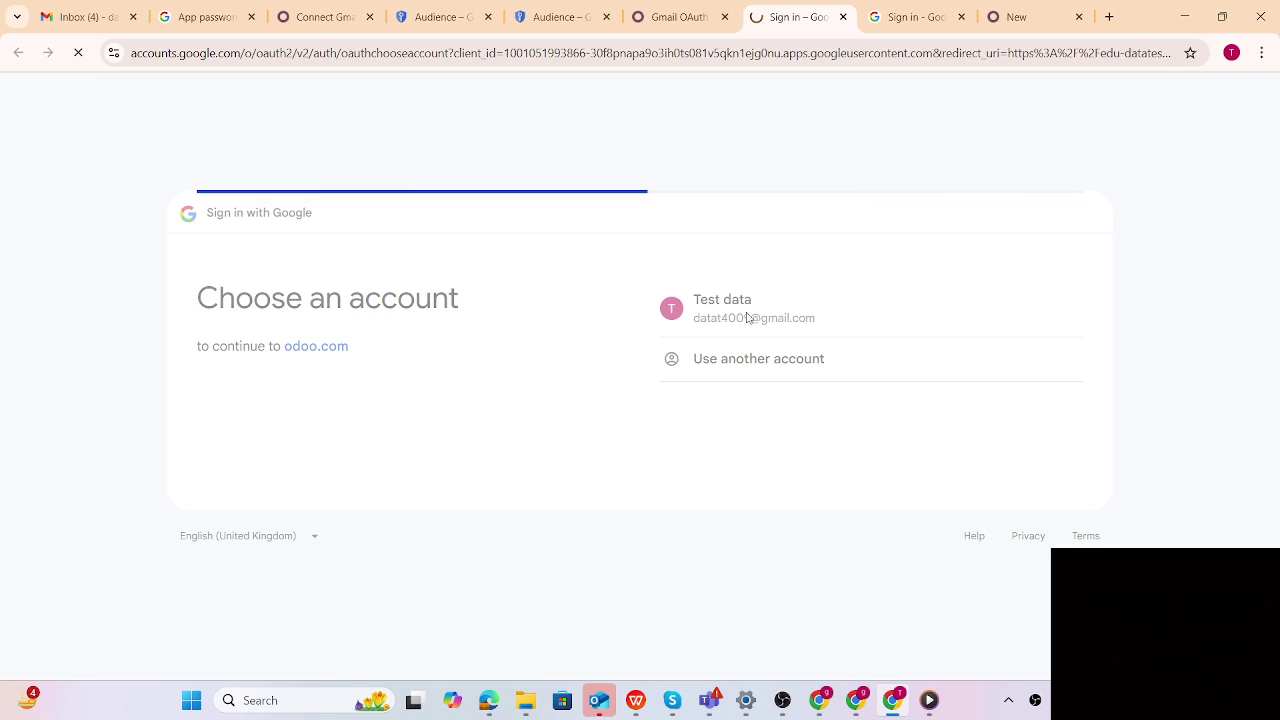
left_click(425, 420)
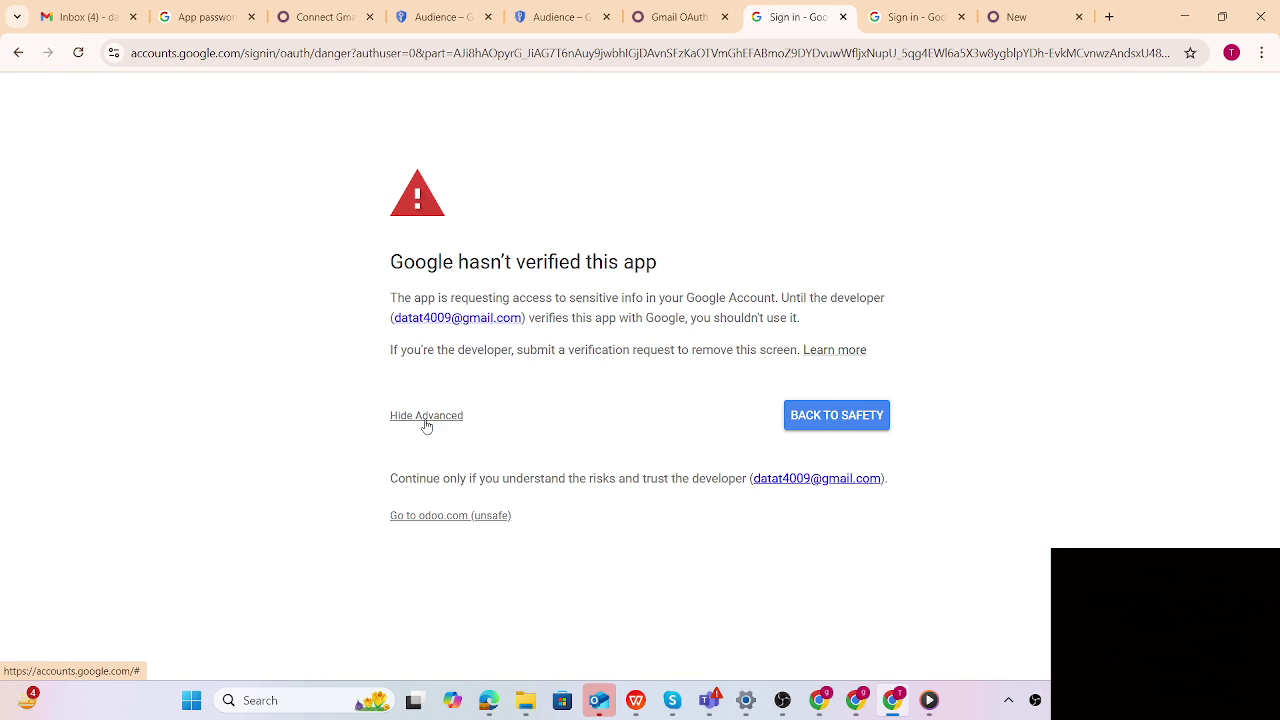
left_click(448, 516)
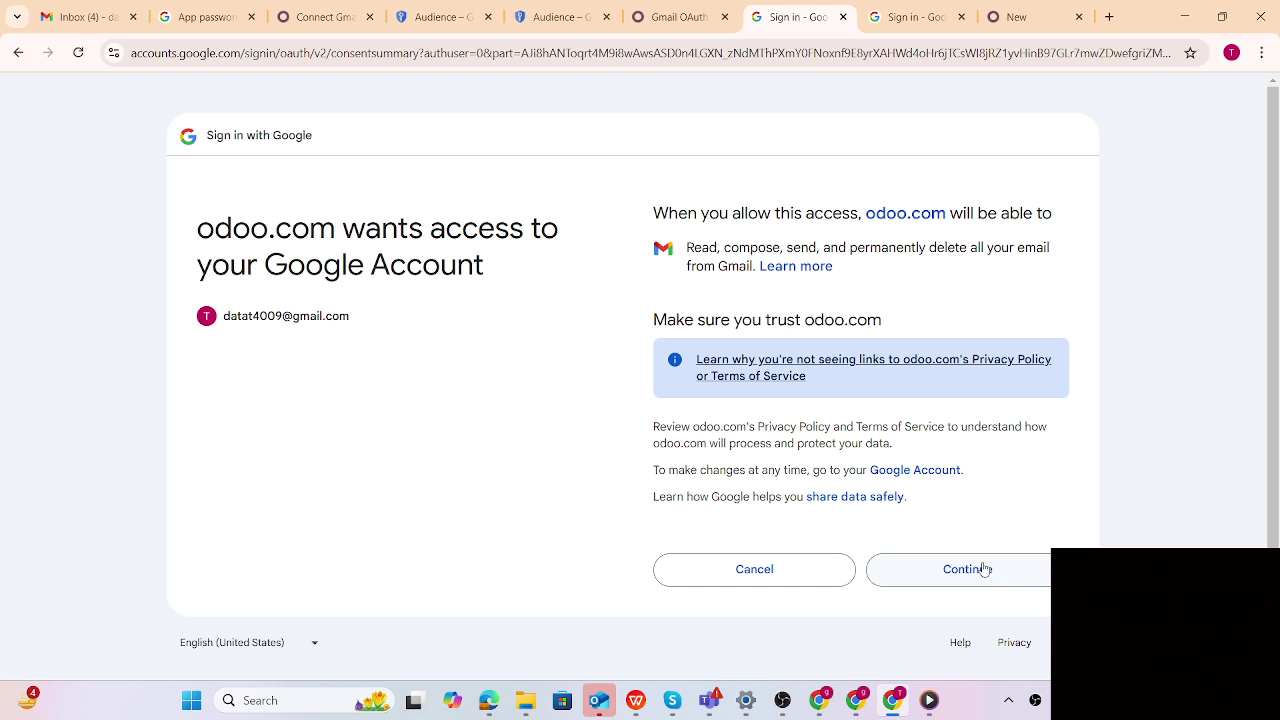
left_click(984, 567)
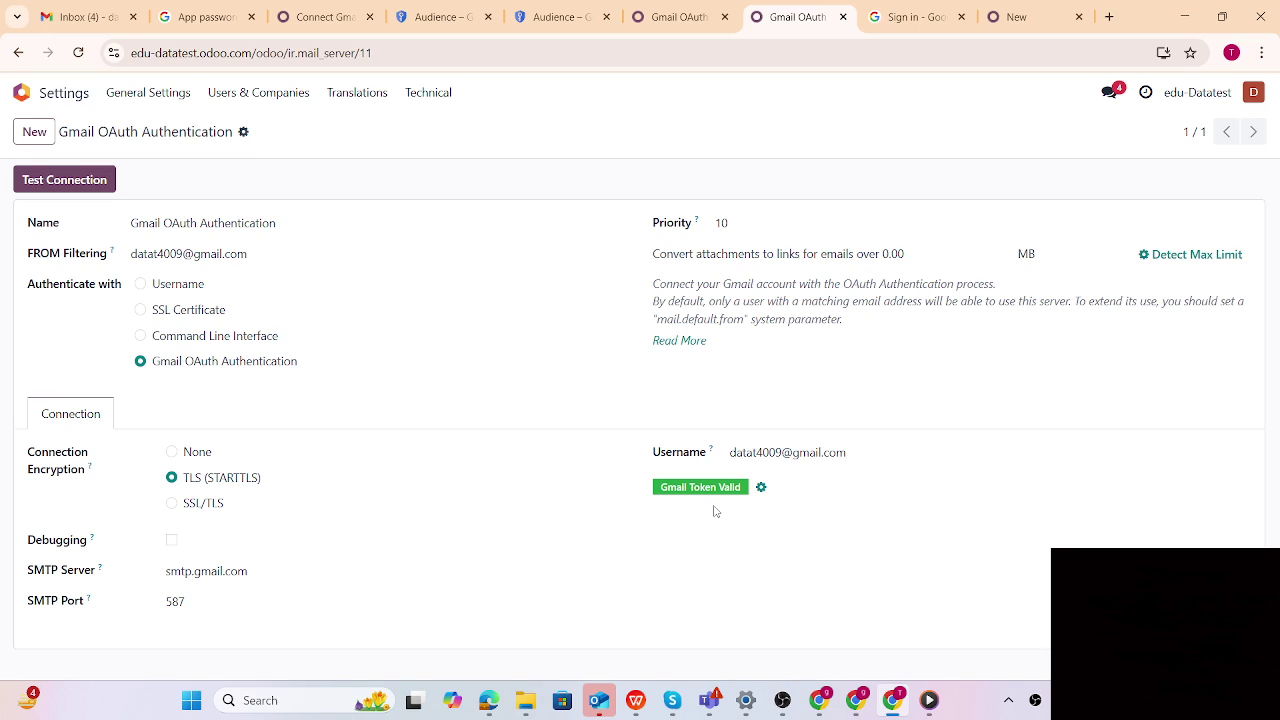
Run Test Connection on the Gmail OAuth Authentication outgoing mail server
left_click(71, 189)
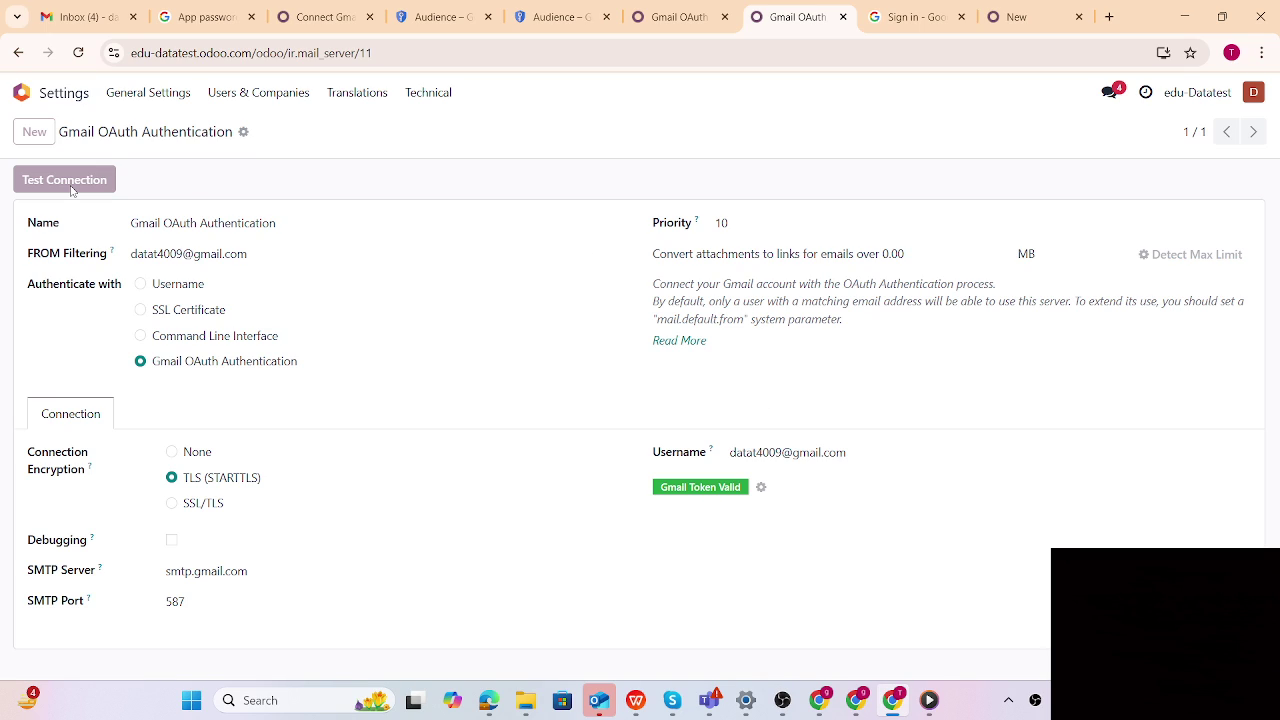